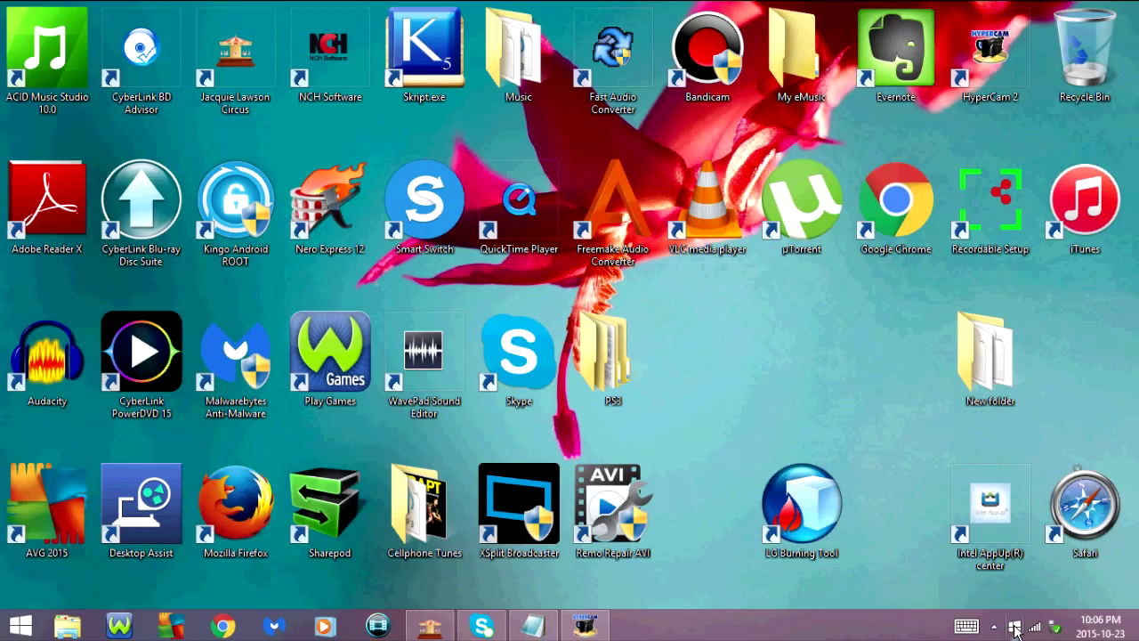
- Show the hidden notification-area icons on the taskbar to reach the Get Windows 10 icon
left_click(1016, 628)
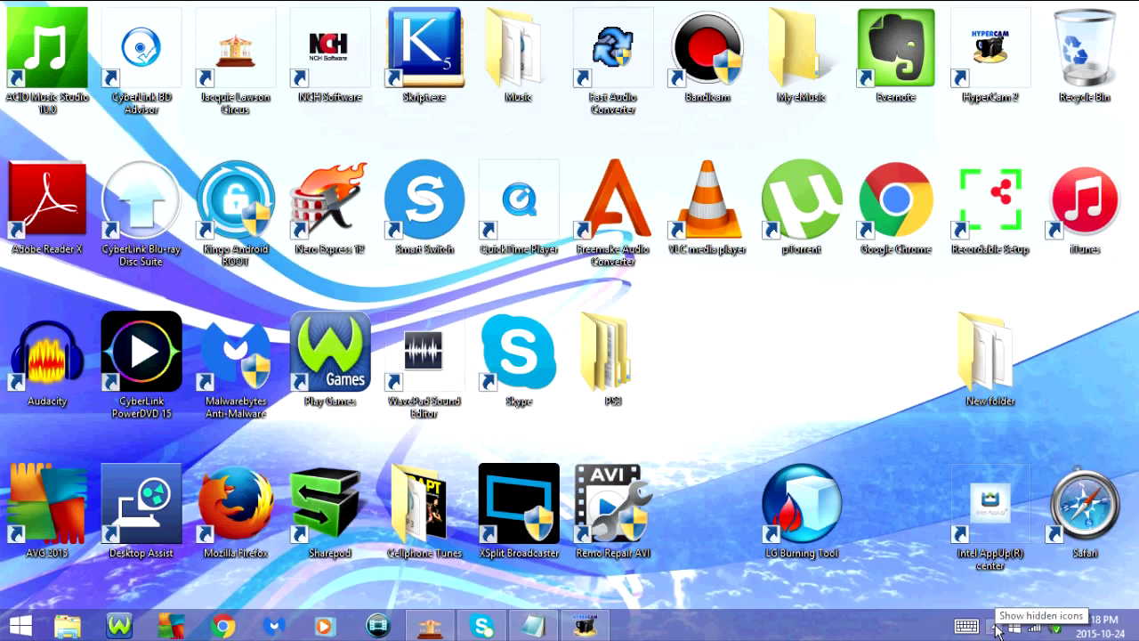
- Set the GWX notification icon's behaviour to 'Hide icon and notifications' and confirm with OK
left_click(996, 628)
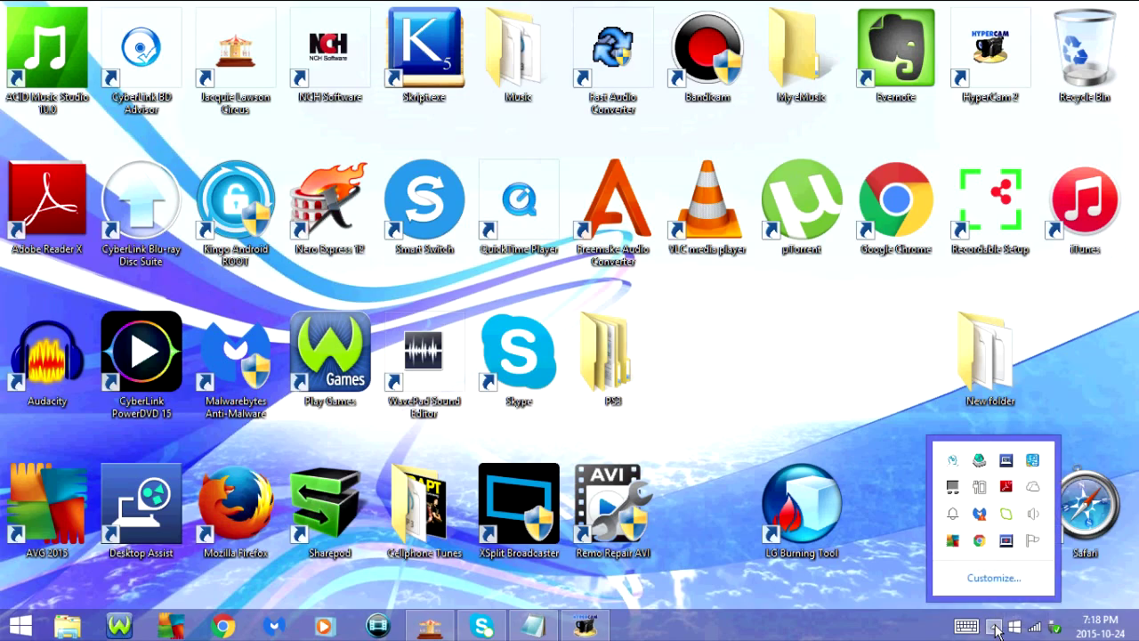
left_click(992, 580)
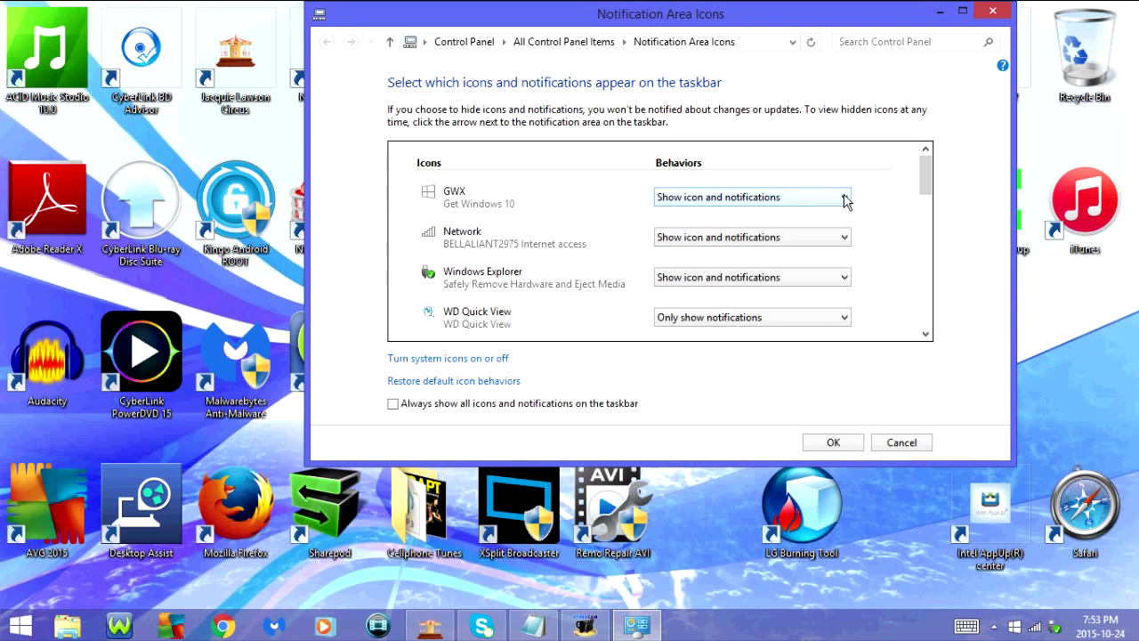
left_click(844, 198)
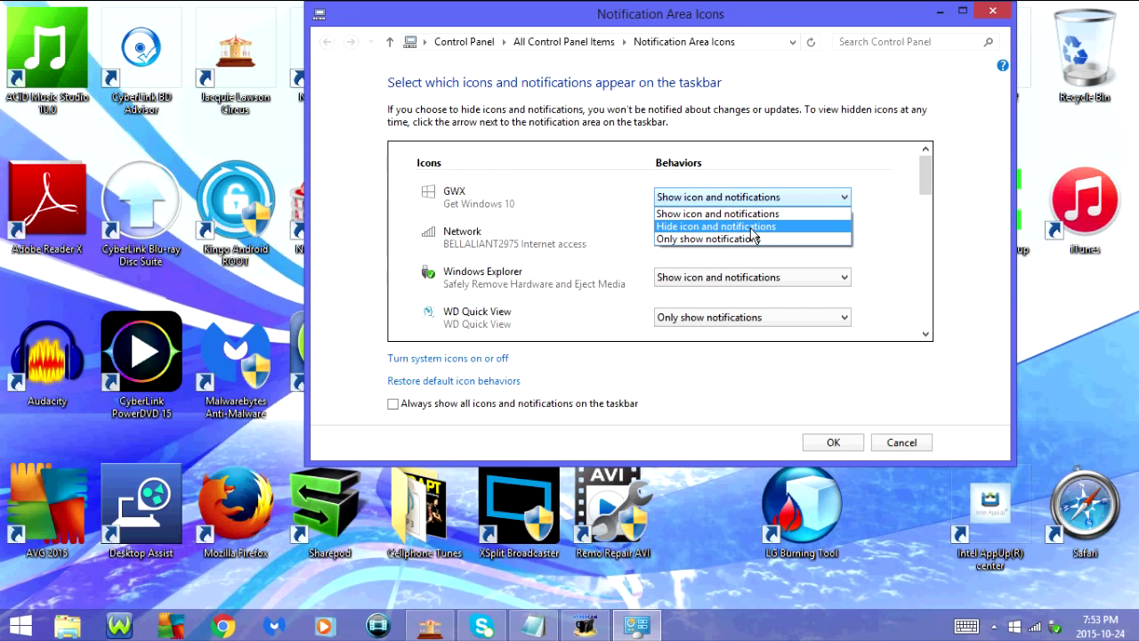
left_click(752, 228)
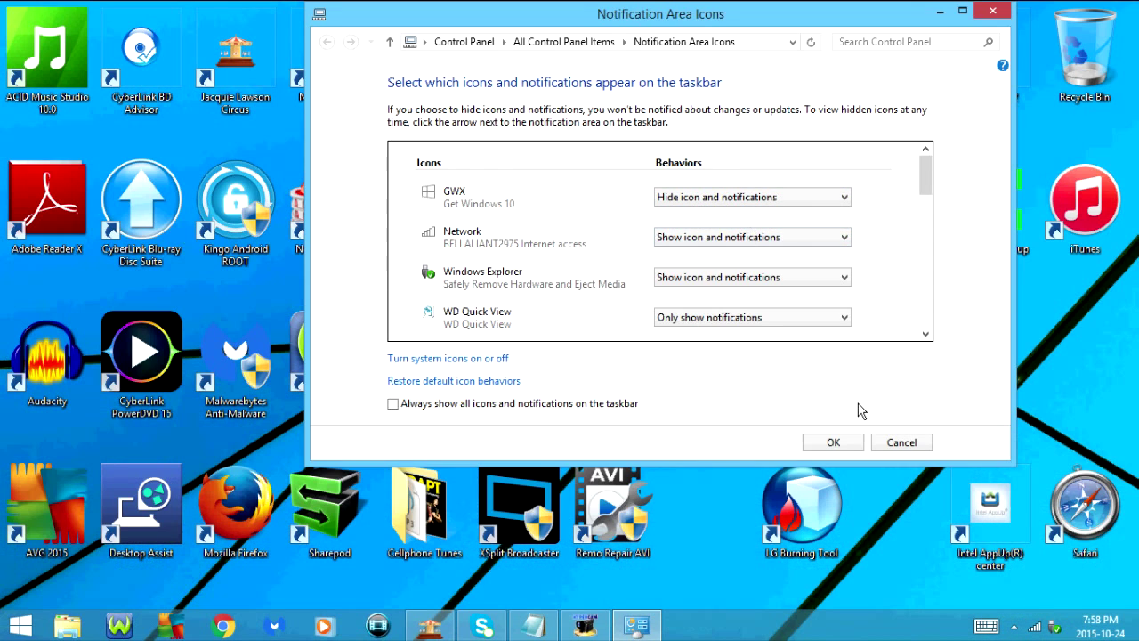
left_click(833, 442)
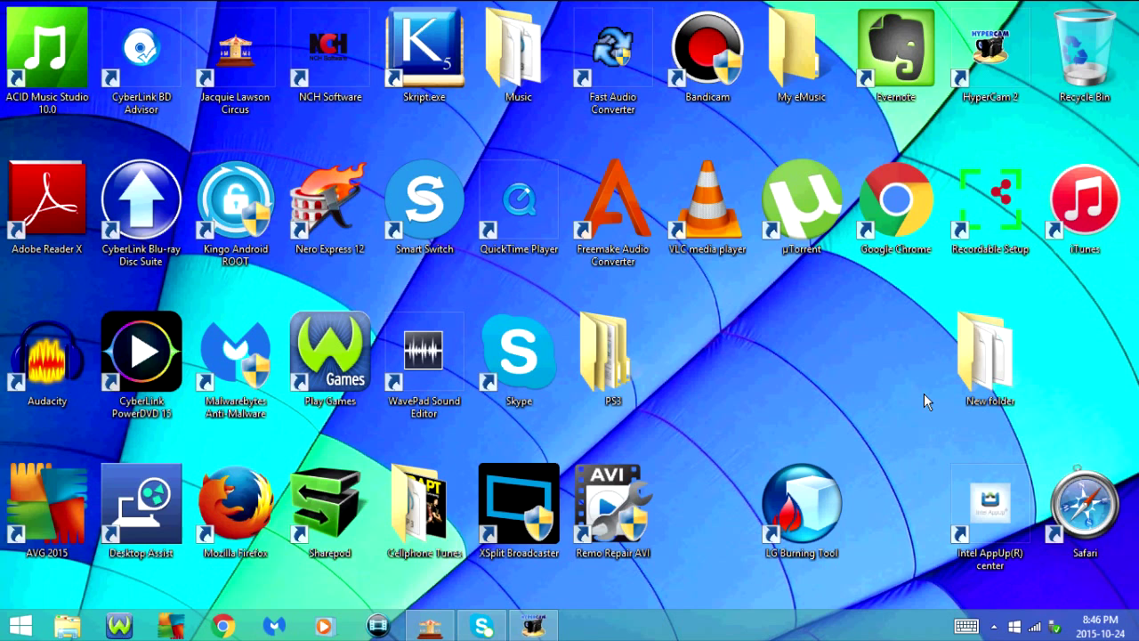
- Search 'task' from the Search charm and launch Task Manager
mouse_move(1138, 1)
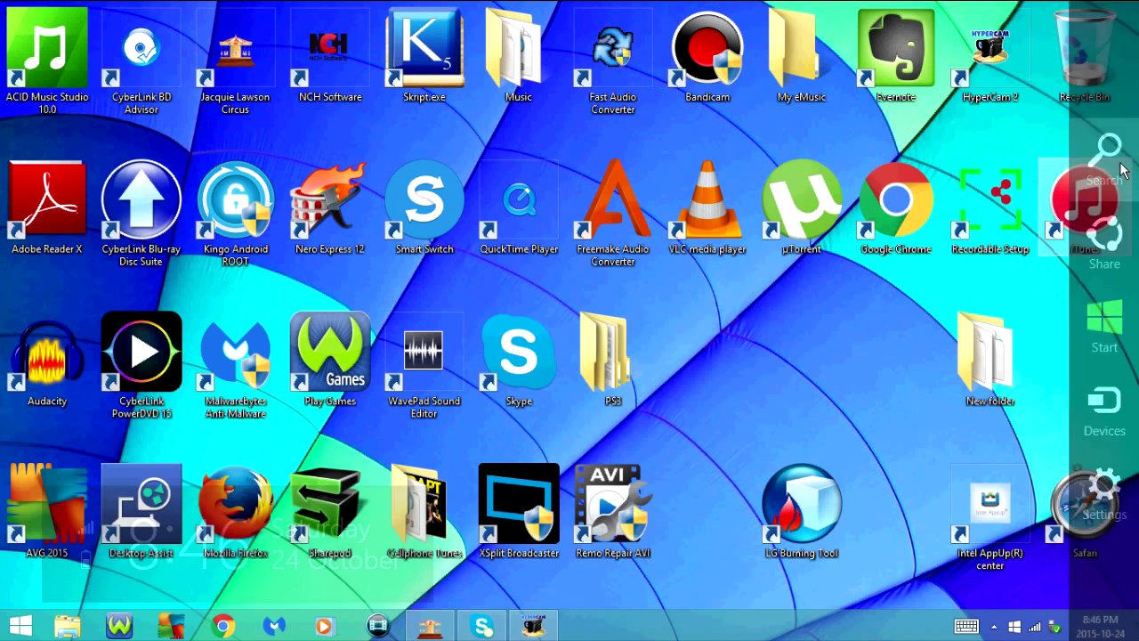
left_click(1120, 166)
type("task Manager")
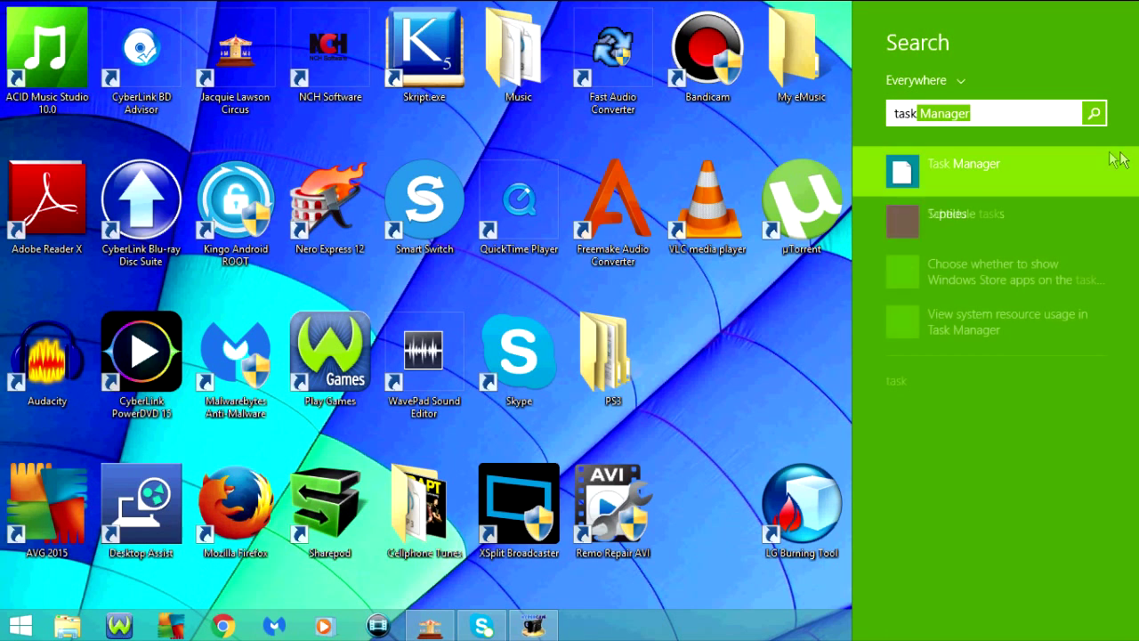
left_click(976, 176)
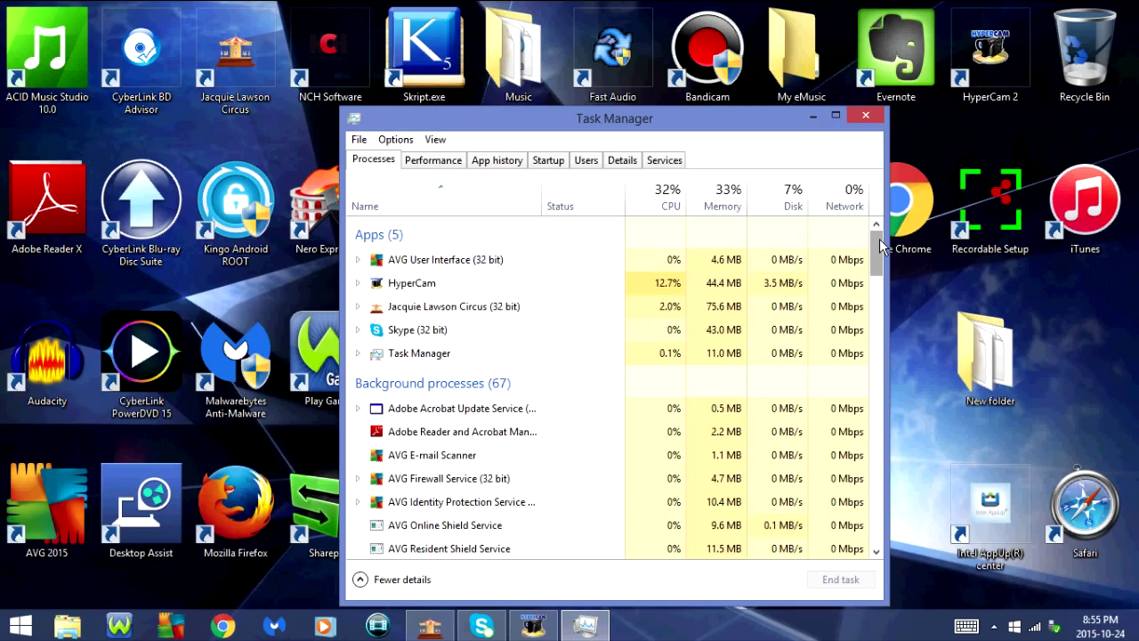
- End the GWX process and close Task Manager
left_click_drag(881, 245, 876, 308)
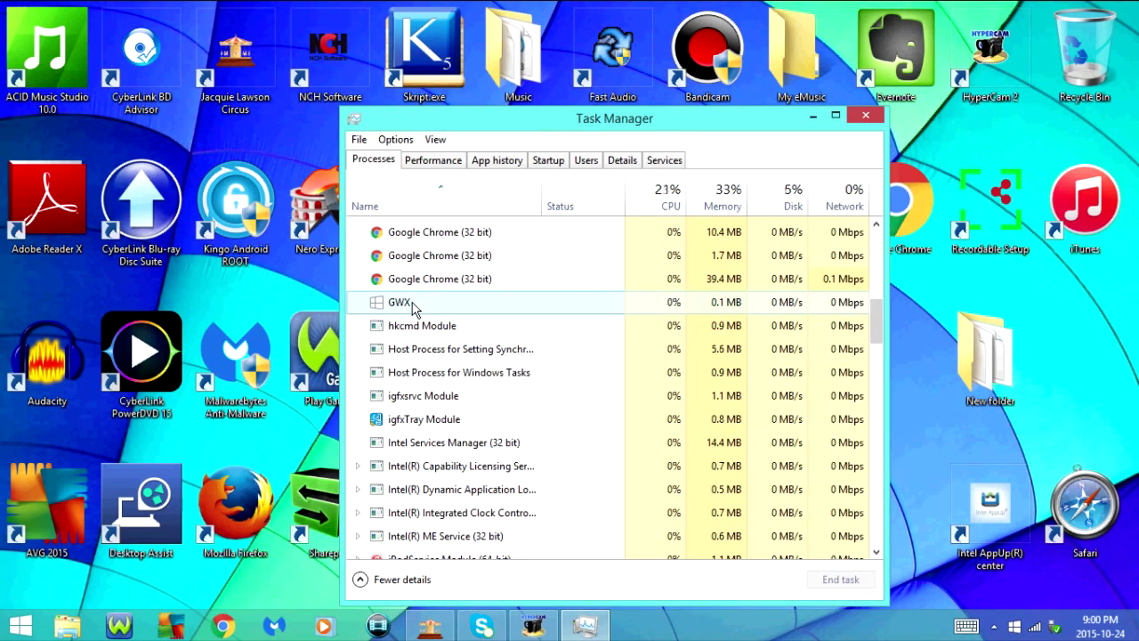
left_click(433, 305)
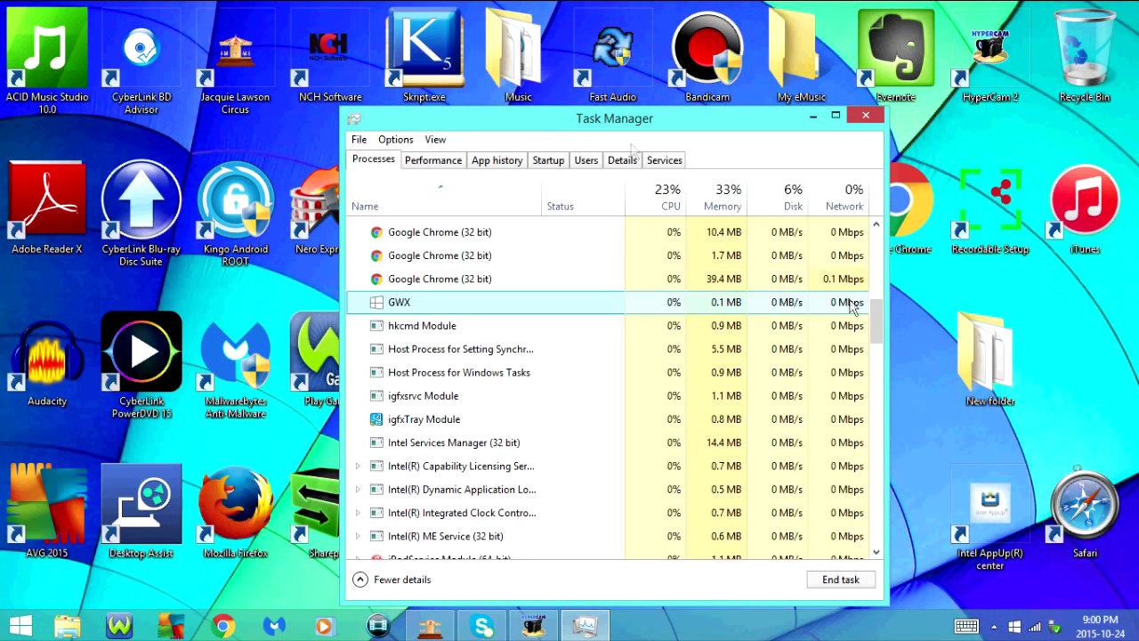
left_click(841, 583)
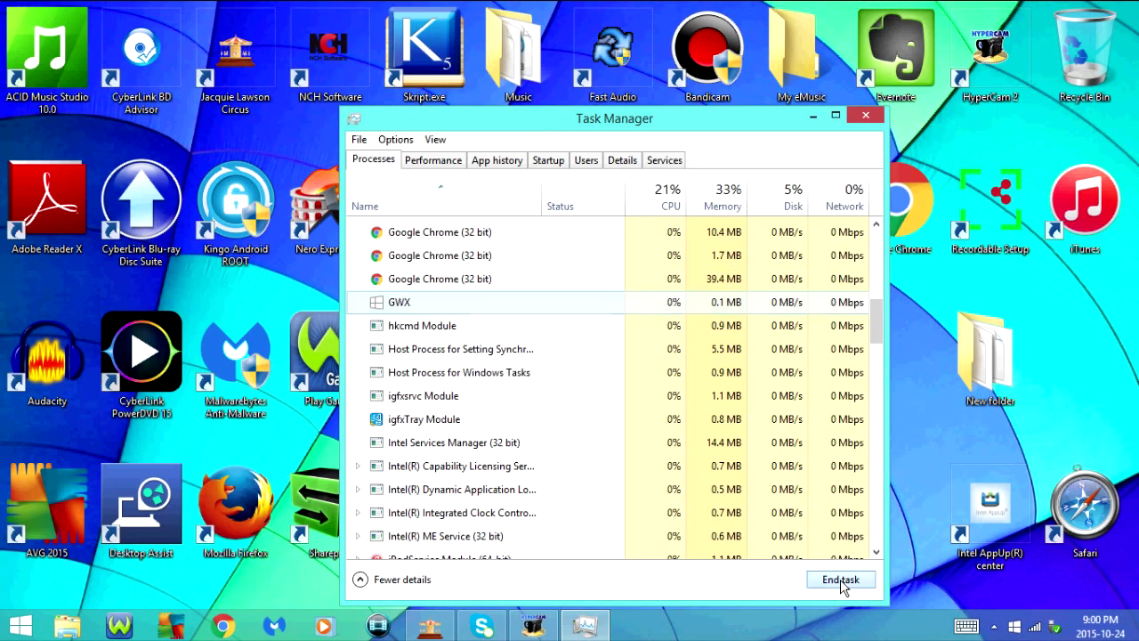
left_click(867, 117)
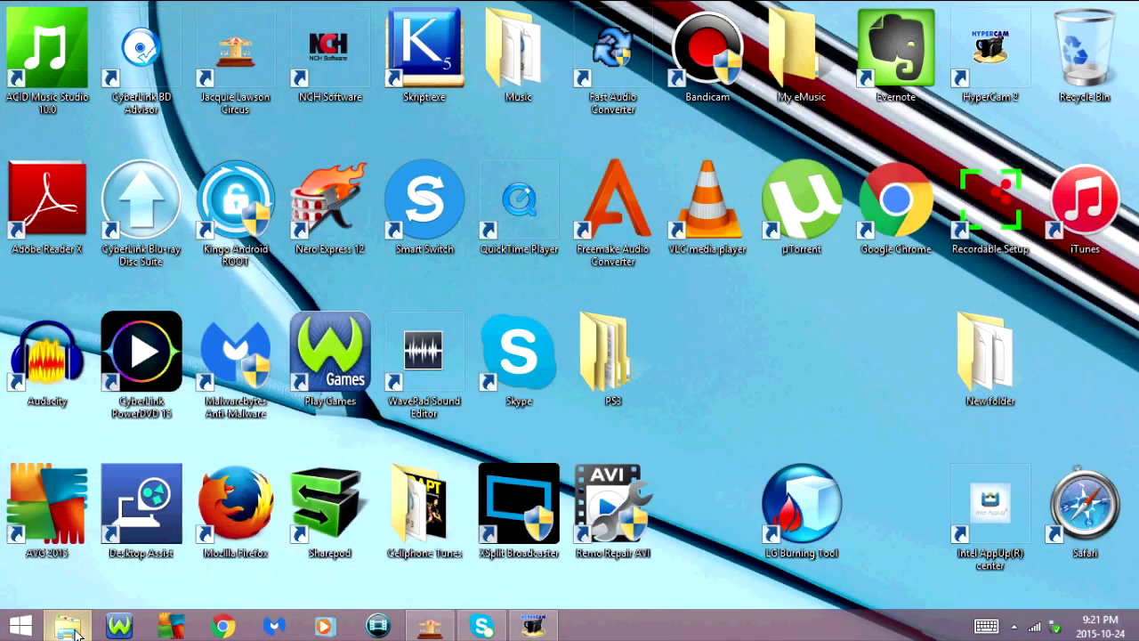
- Navigate from This PC to the C:\Windows\SysWOW64 folder
left_click(70, 627)
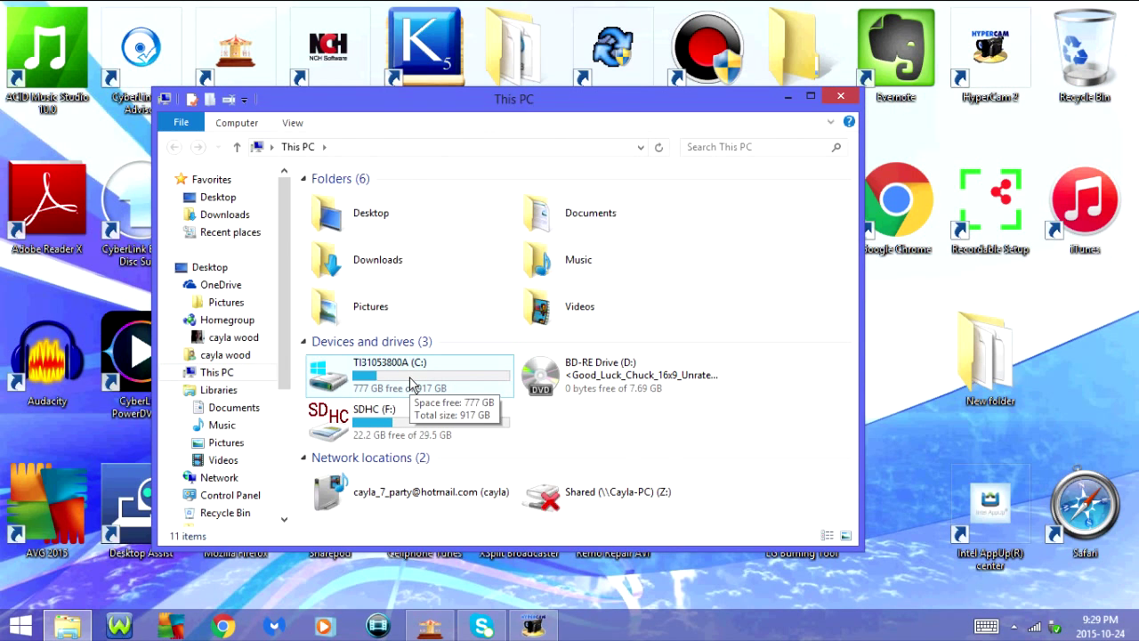
double_click(411, 383)
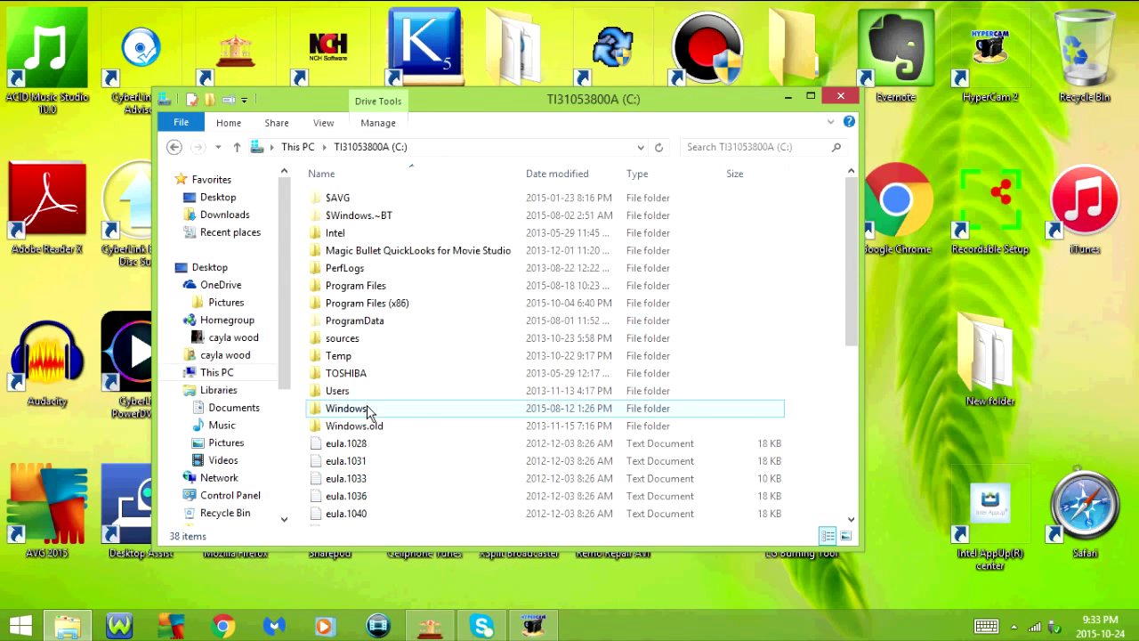
double_click(361, 413)
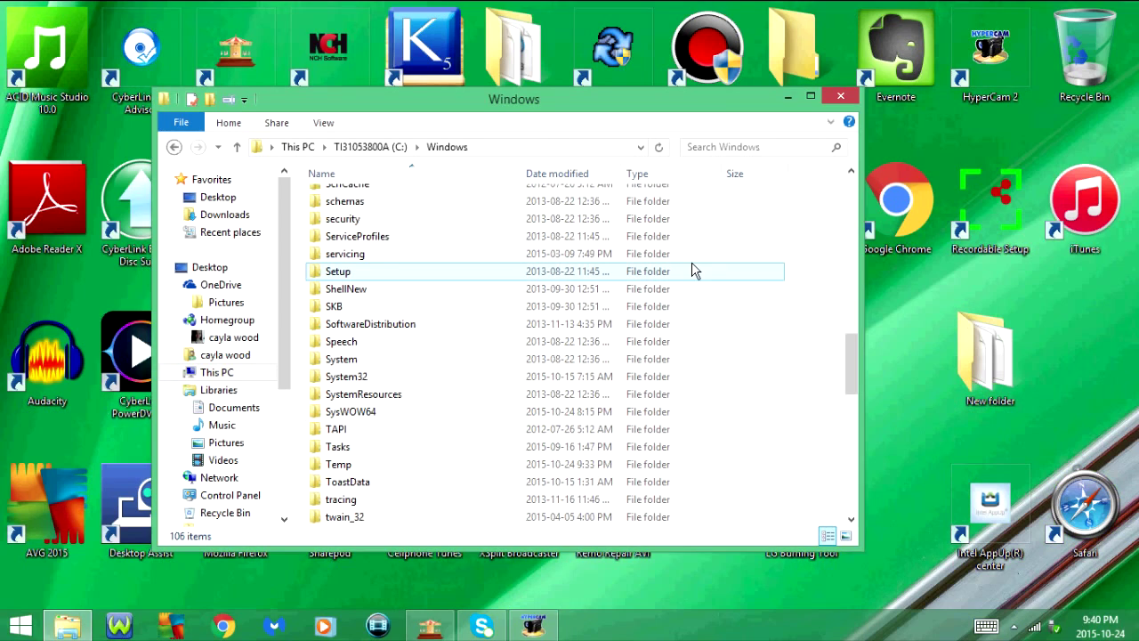
left_click(406, 416)
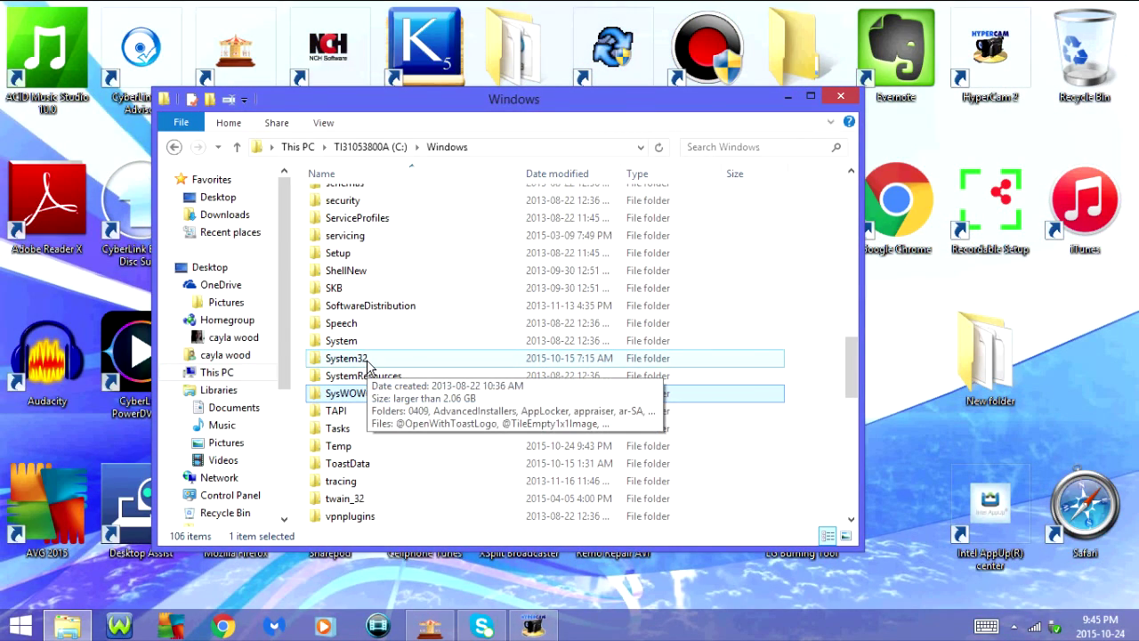
double_click(386, 396)
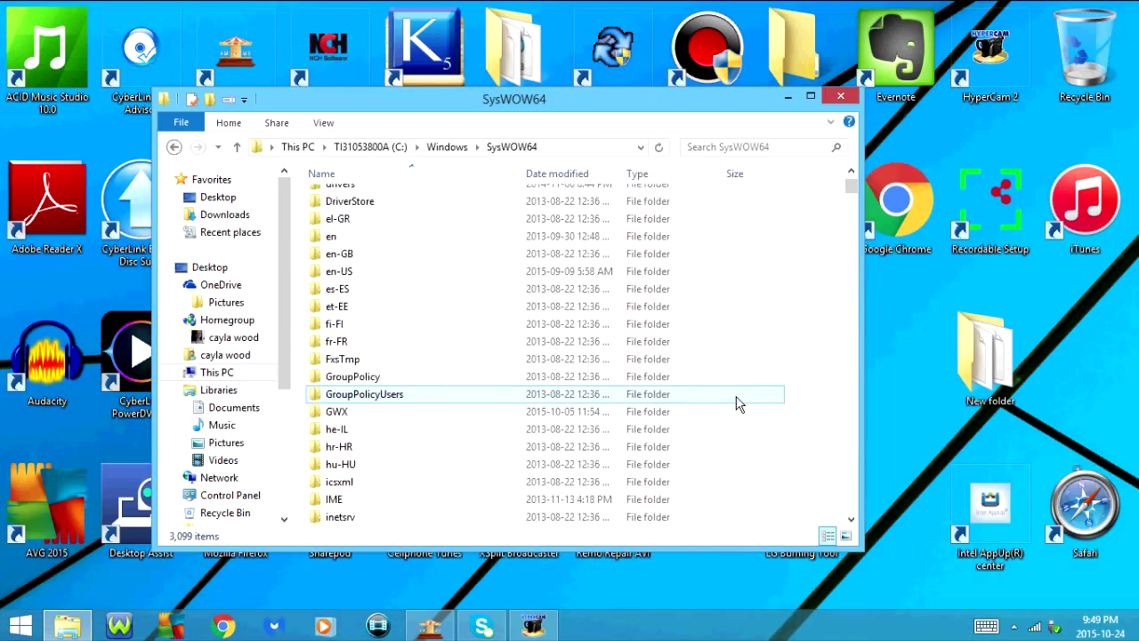
- Try deleting the GWX folder and cancel the Folder Access Denied refusal
left_click(363, 421)
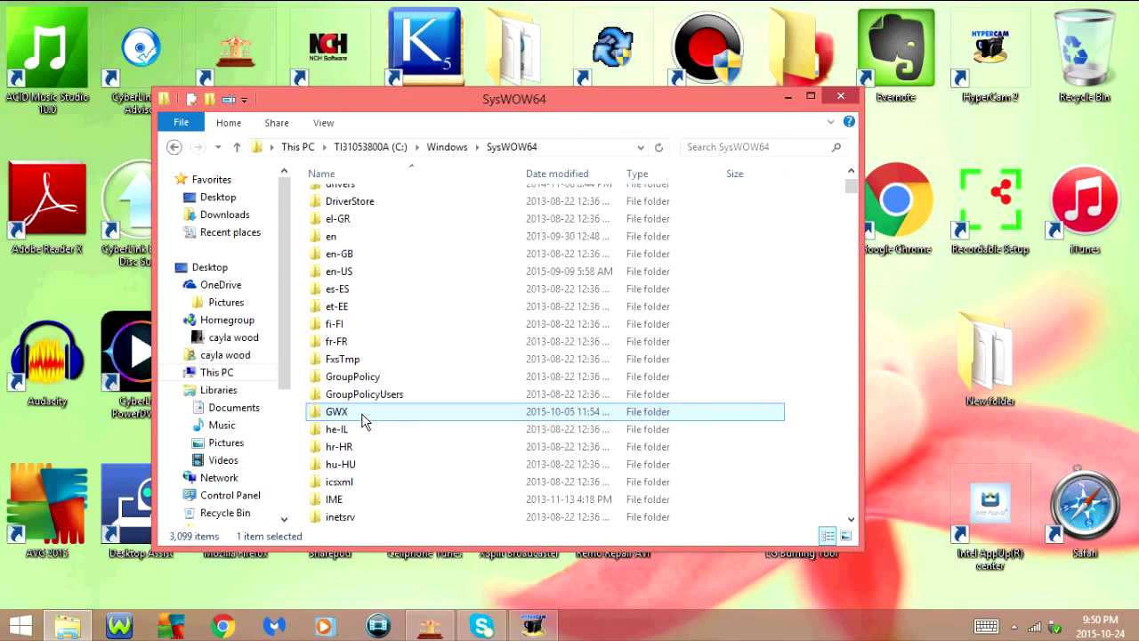
right_click(363, 421)
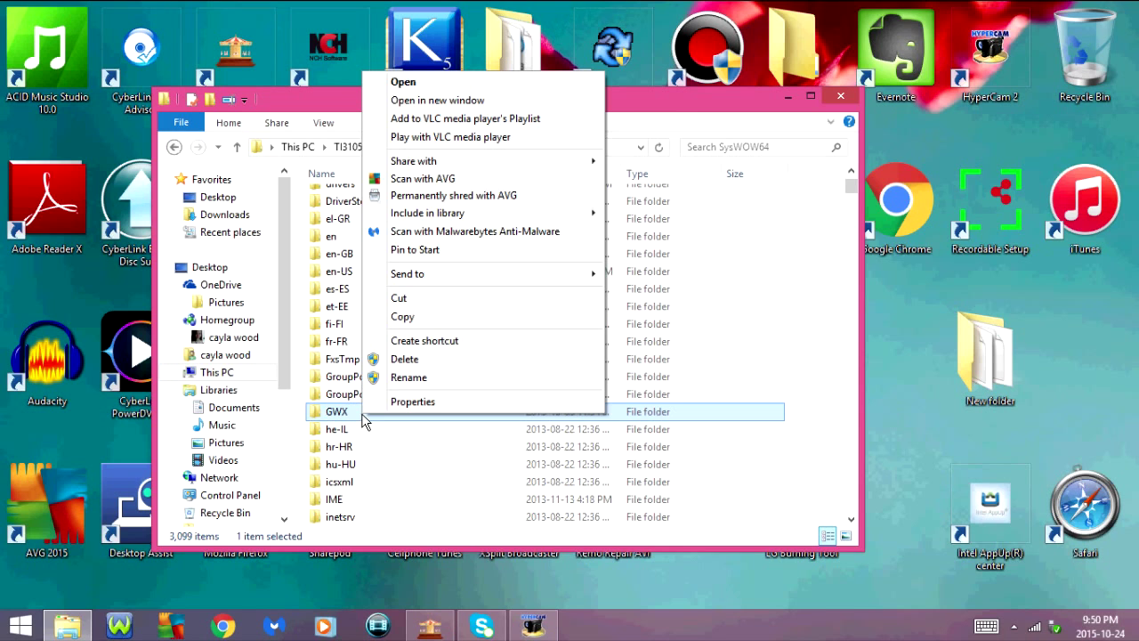
left_click(405, 359)
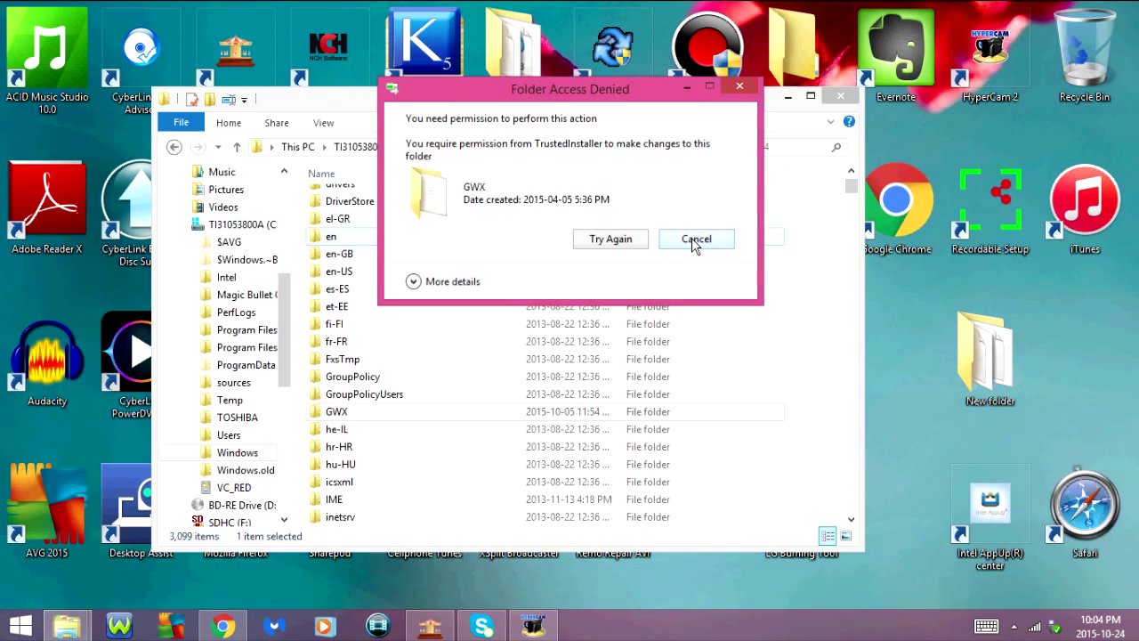
left_click(692, 238)
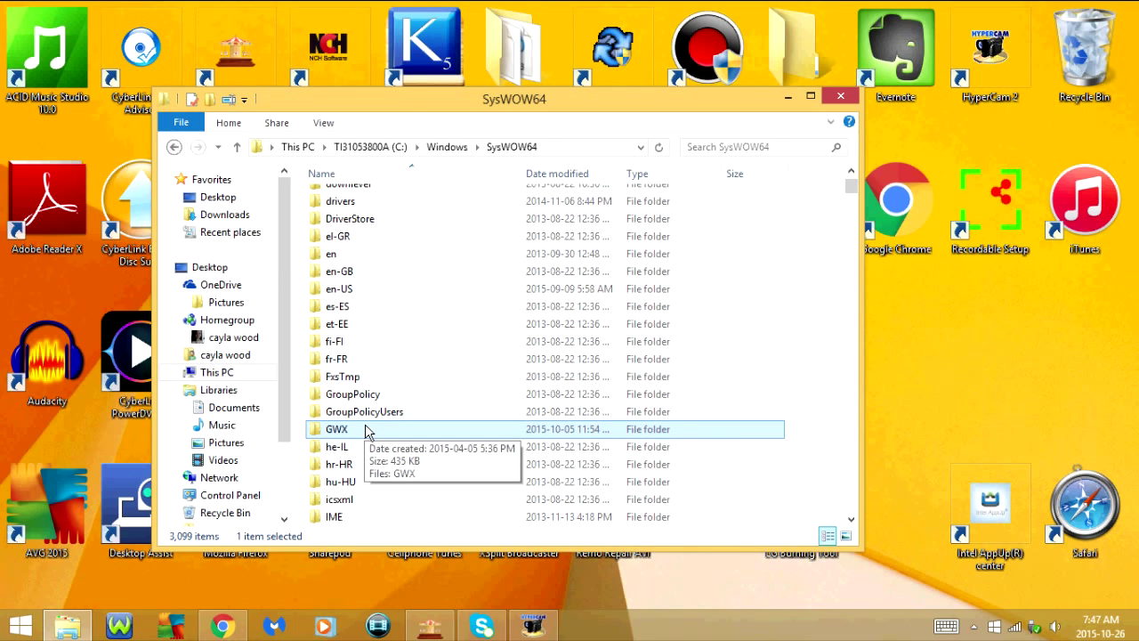
right_click(368, 430)
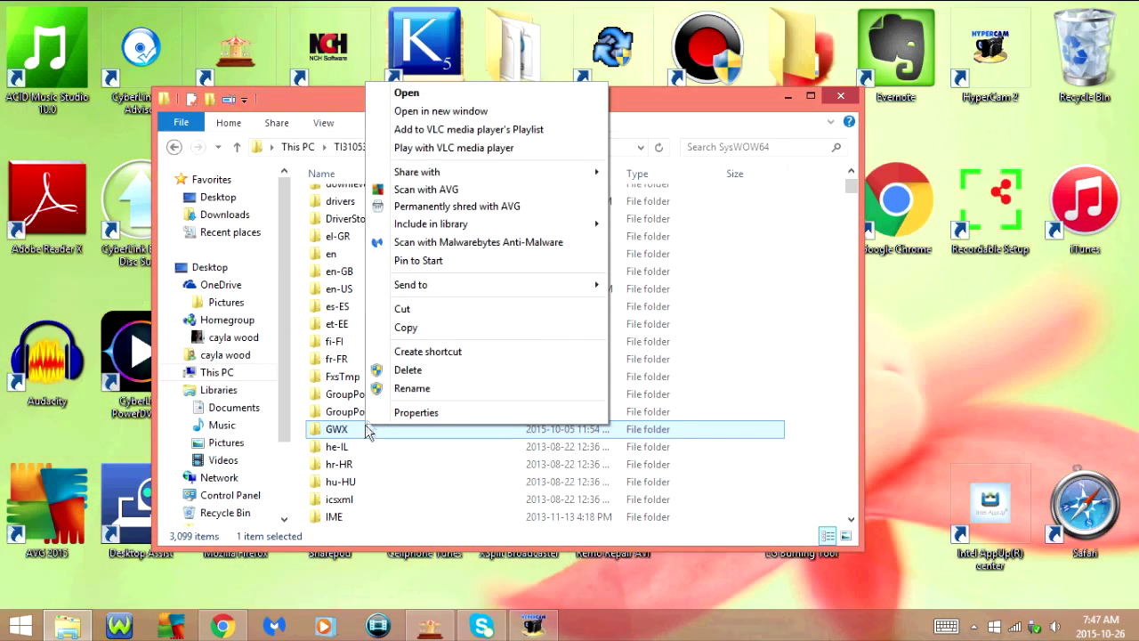
- Open GWX's Advanced Security Settings, choose to change the owner, and list all users
left_click(436, 413)
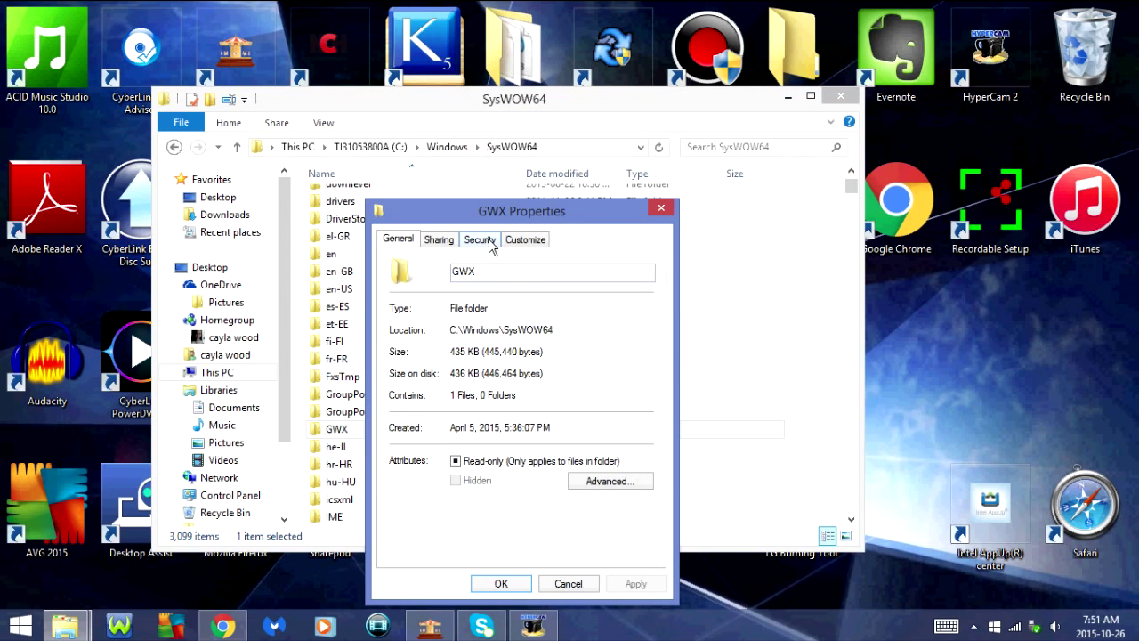
left_click(481, 241)
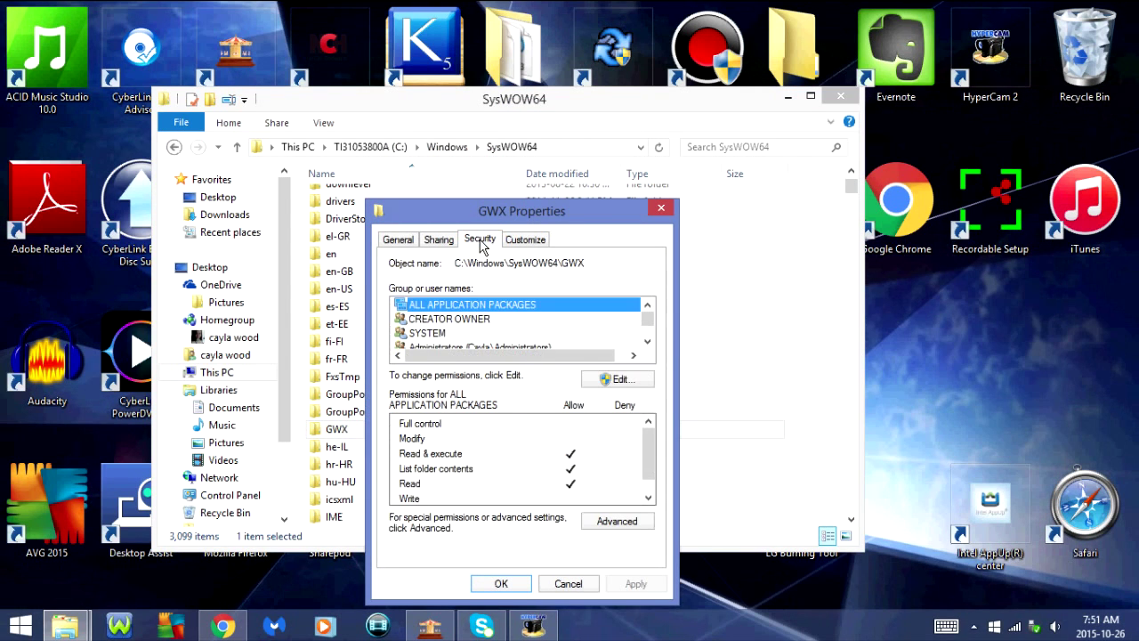
left_click(620, 522)
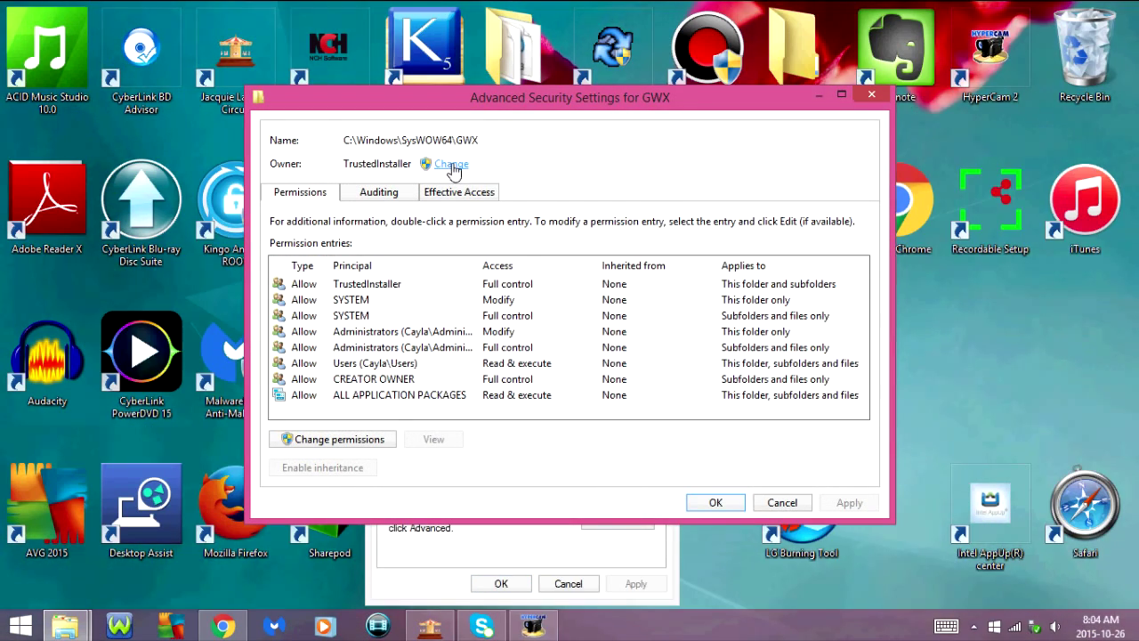
left_click(451, 166)
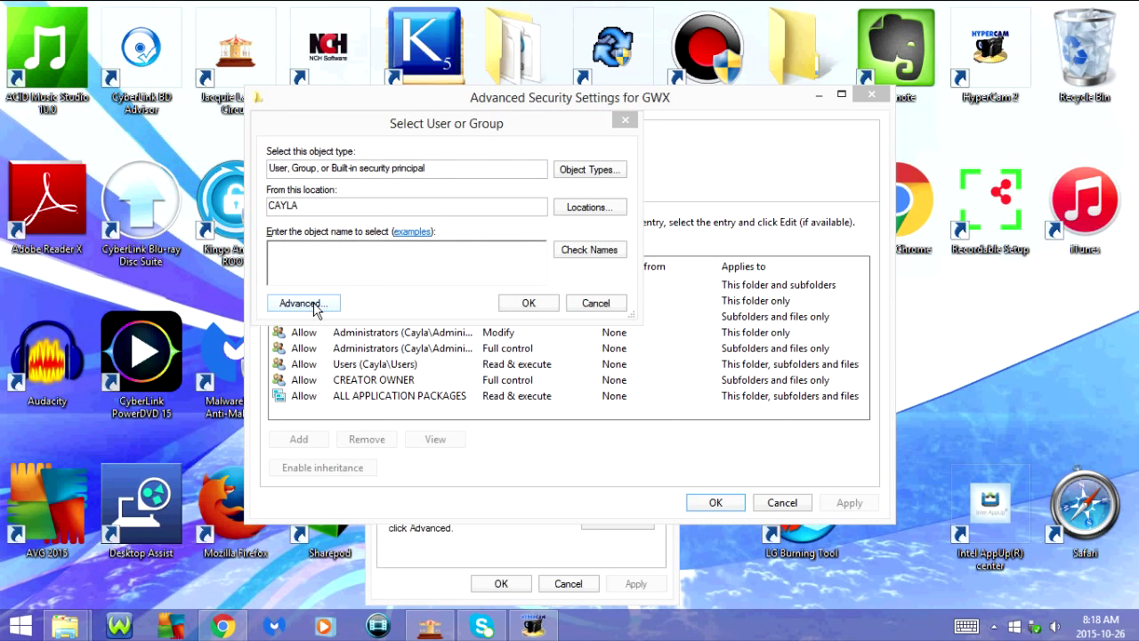
left_click(314, 306)
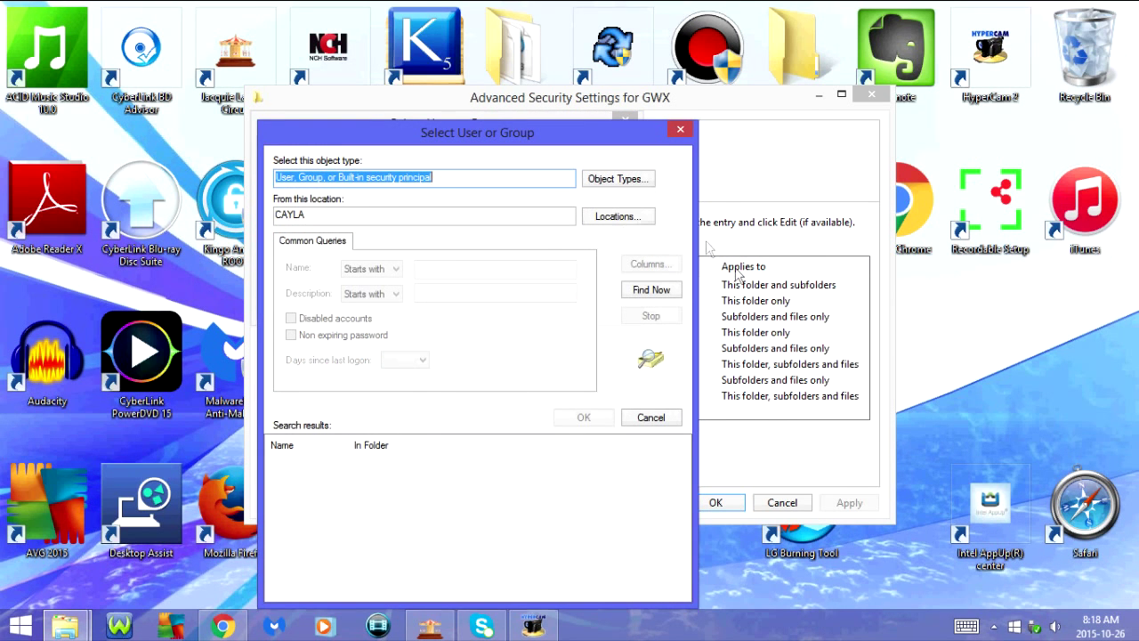
left_click(661, 293)
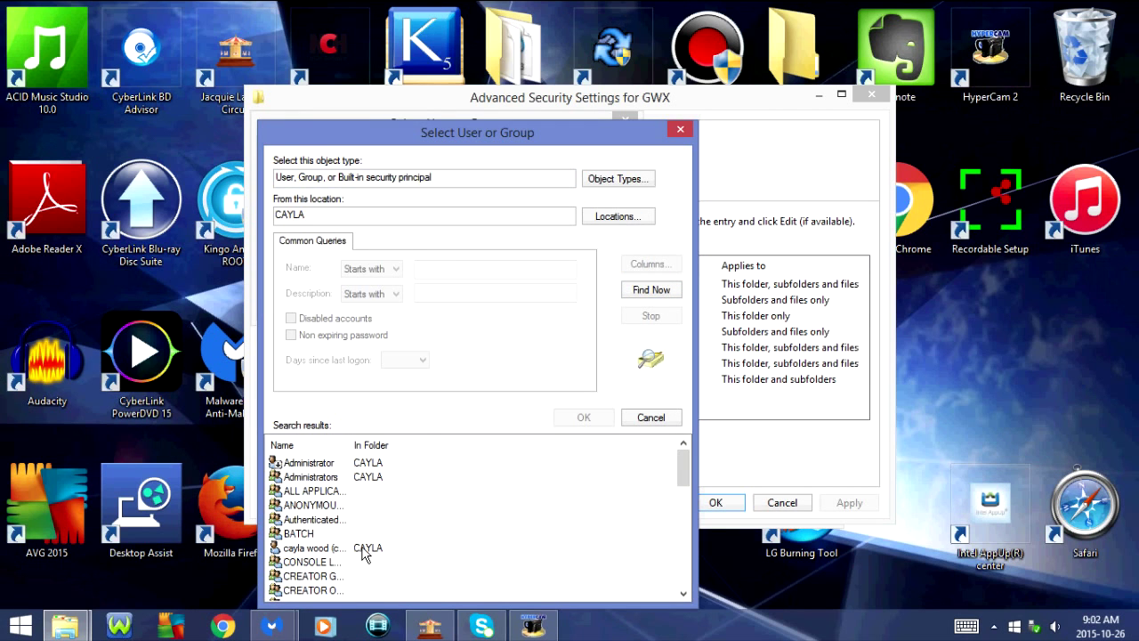
- Make your own account the owner, including subcontainers, and apply the change
left_click(362, 548)
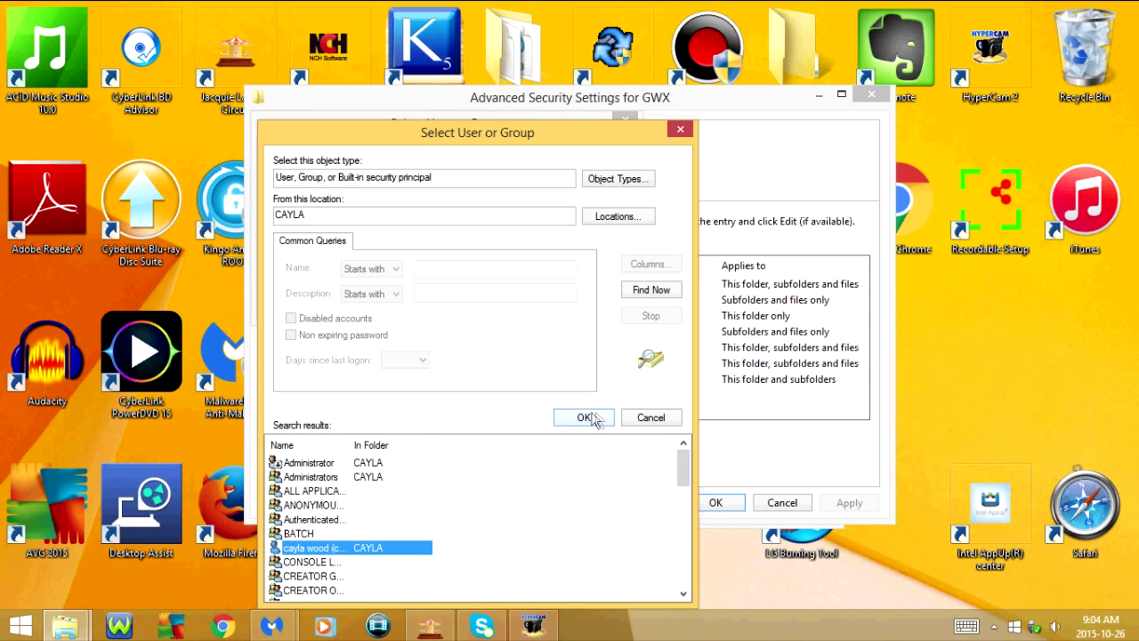
left_click(591, 418)
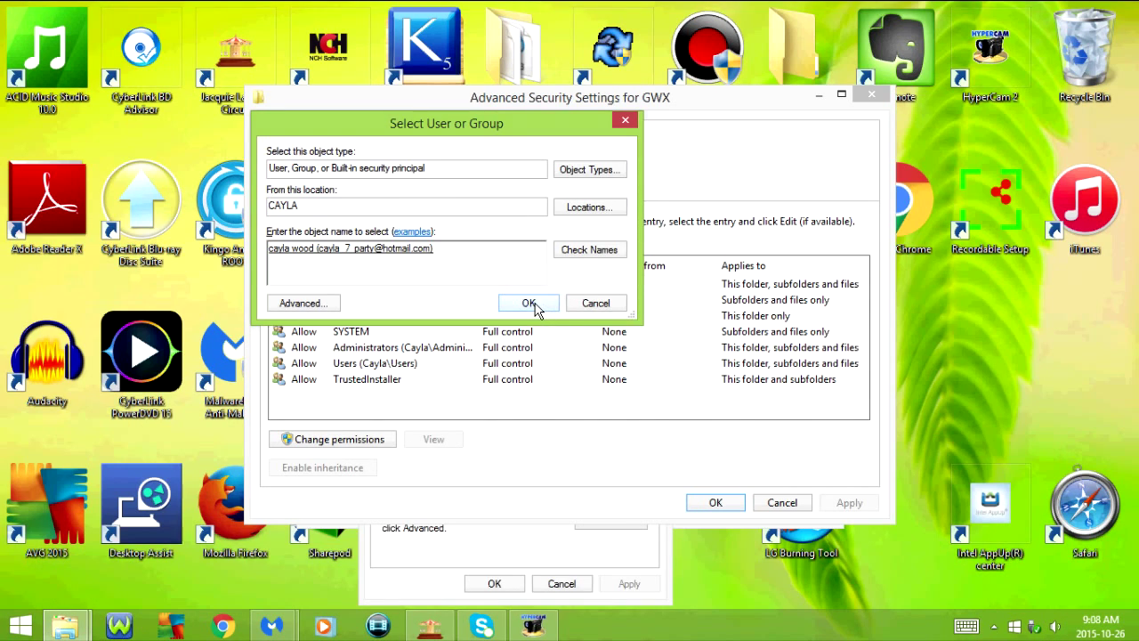
left_click(529, 303)
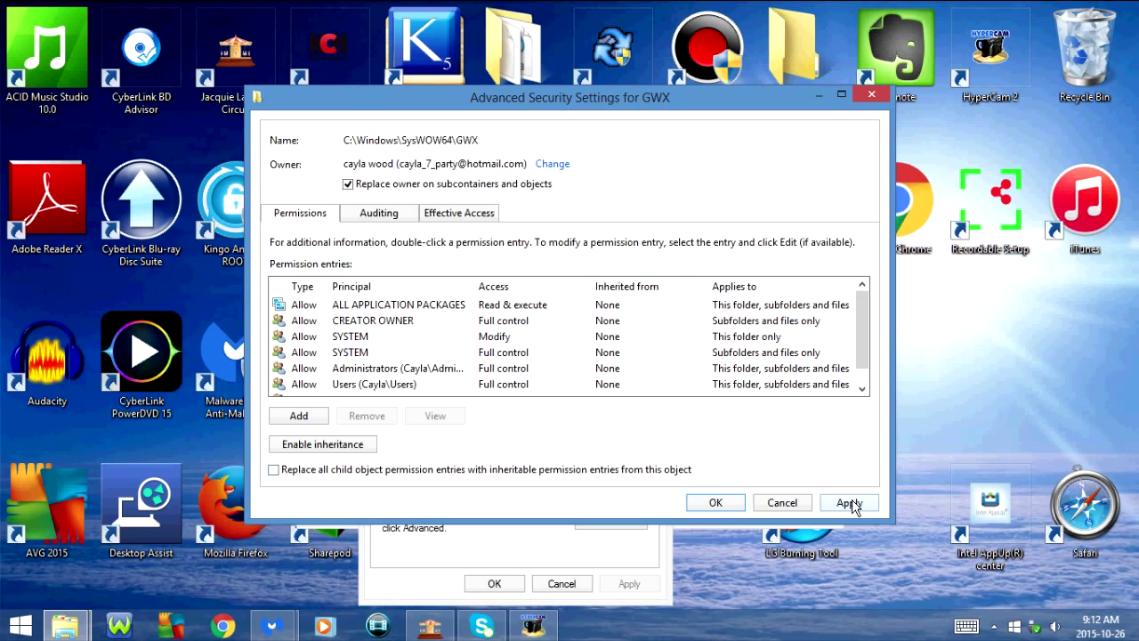
left_click(852, 505)
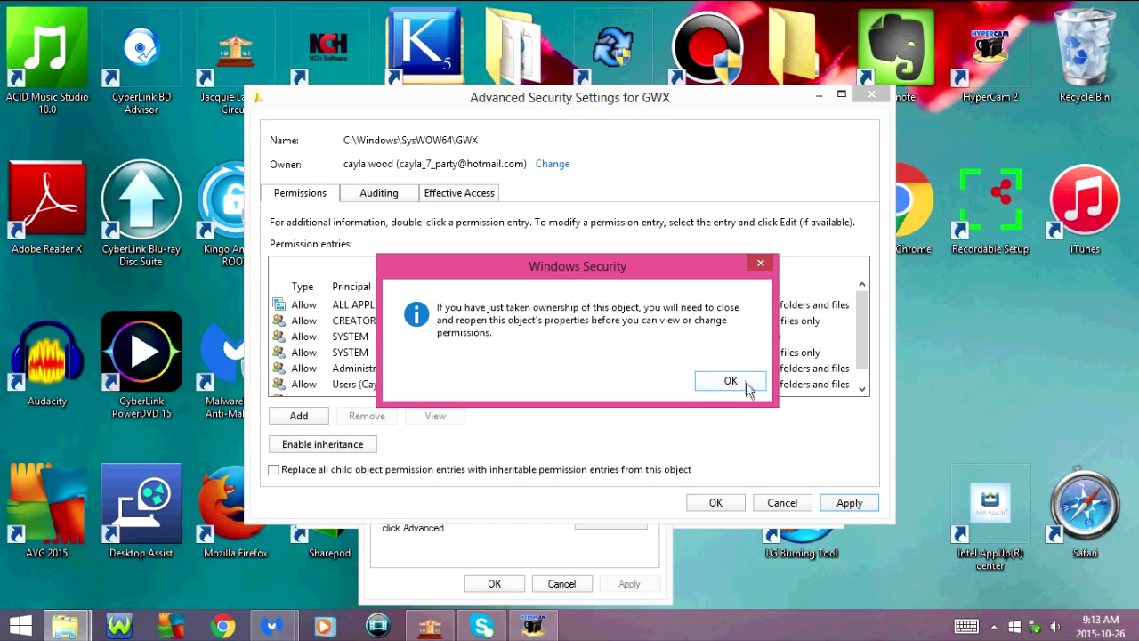
left_click(745, 385)
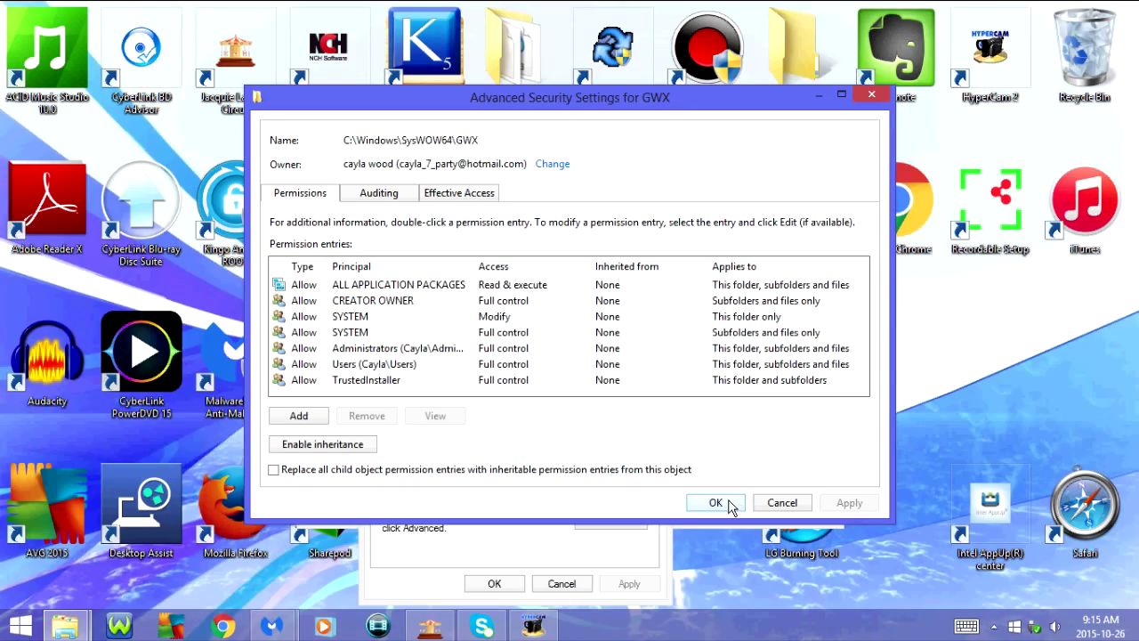
left_click(718, 503)
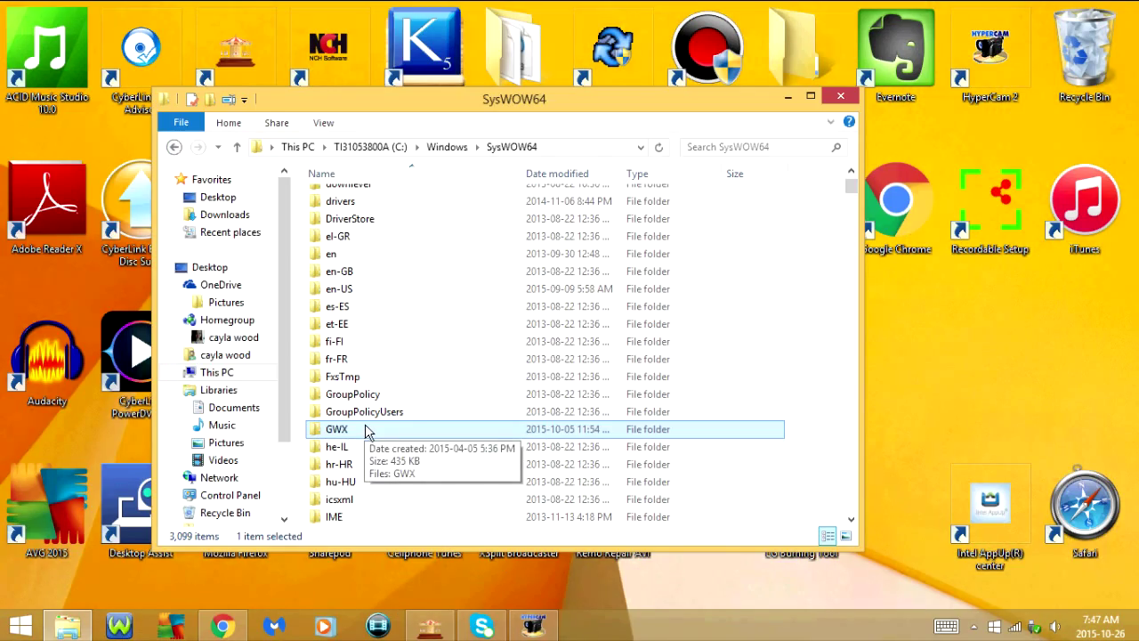
- Reopen the GWX folder's Properties on the Security tab
right_click(367, 431)
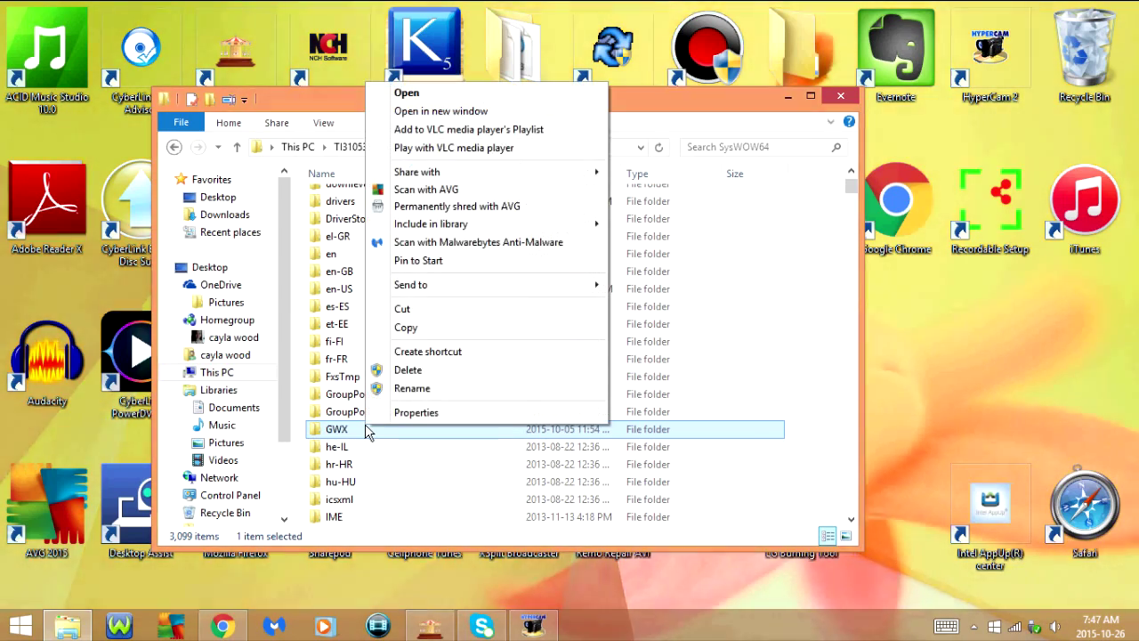
left_click(438, 415)
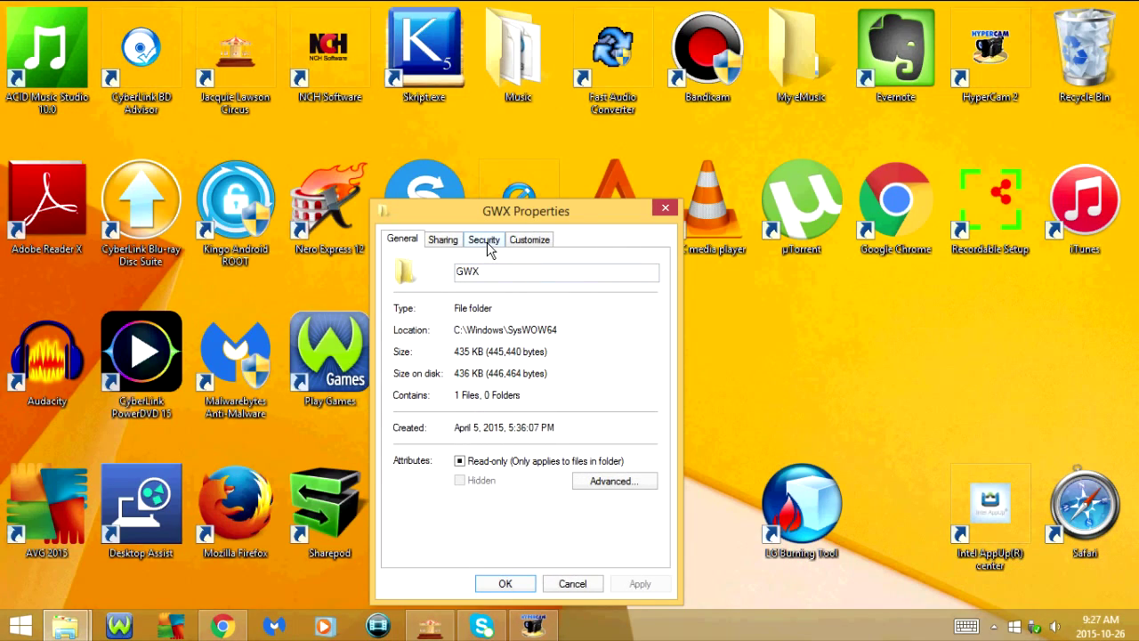
left_click(486, 241)
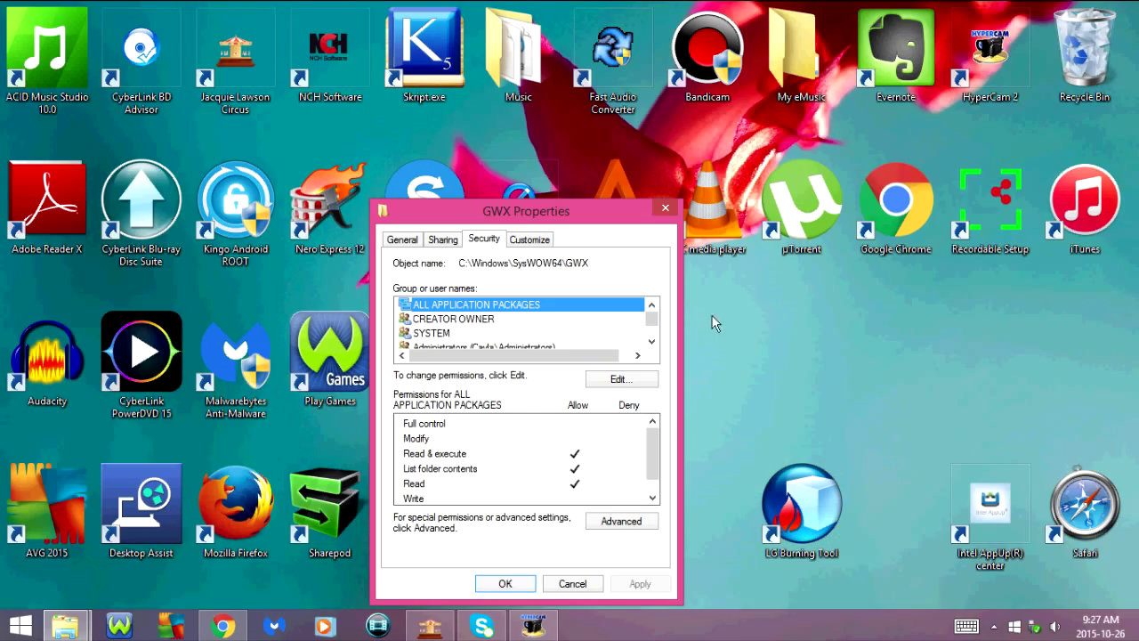
- Allow the Users group Full control on GWX and close its Properties
left_click(633, 379)
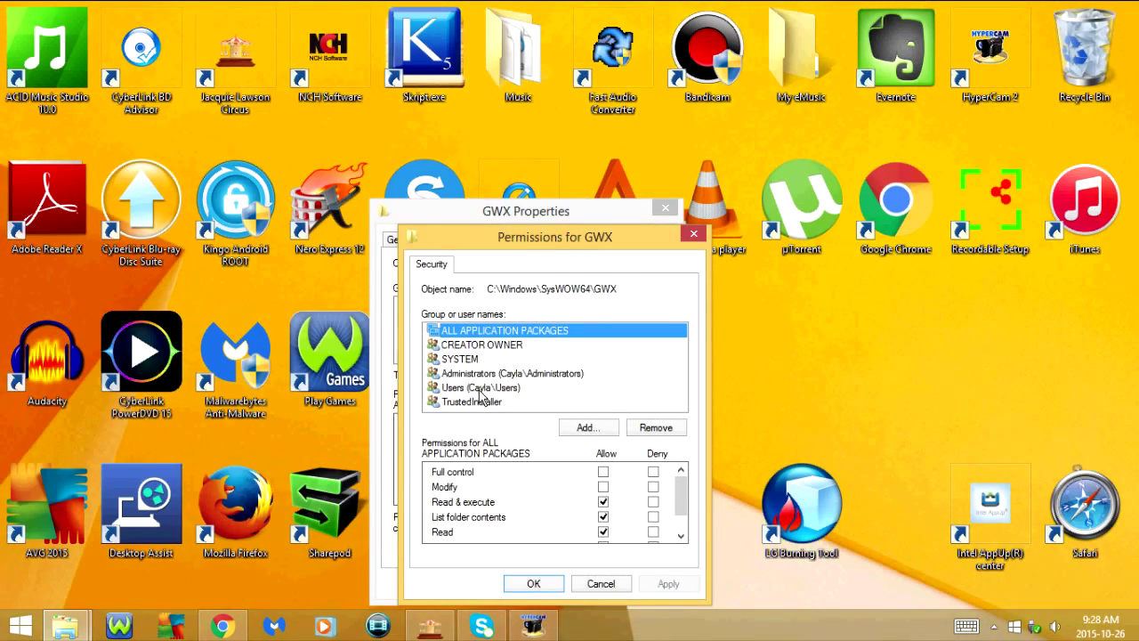
left_click(480, 388)
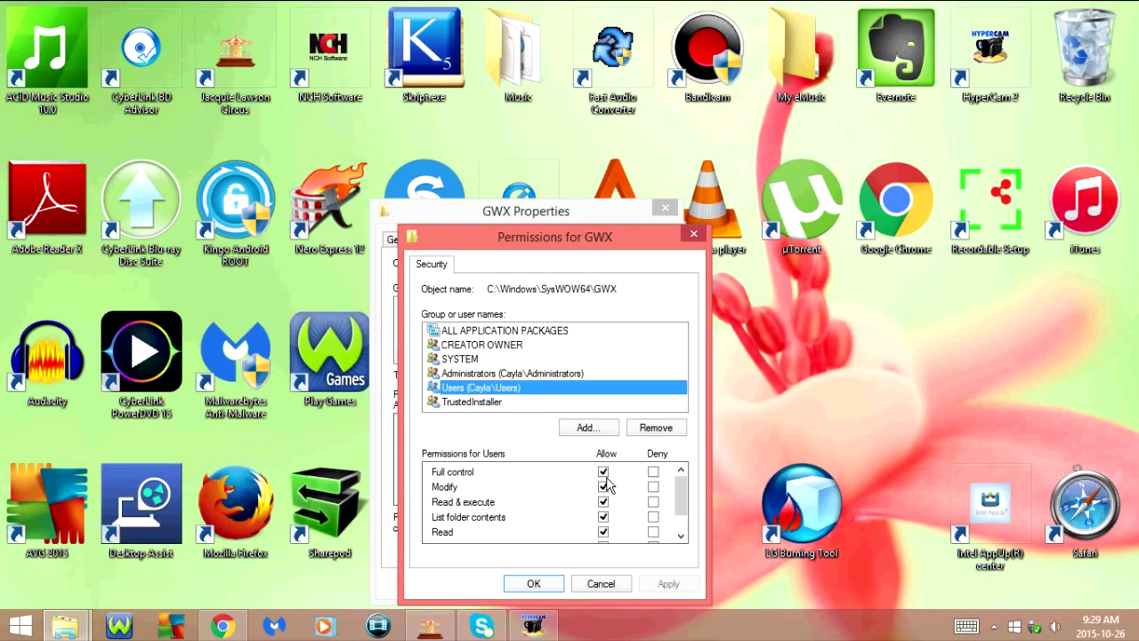
left_click(537, 585)
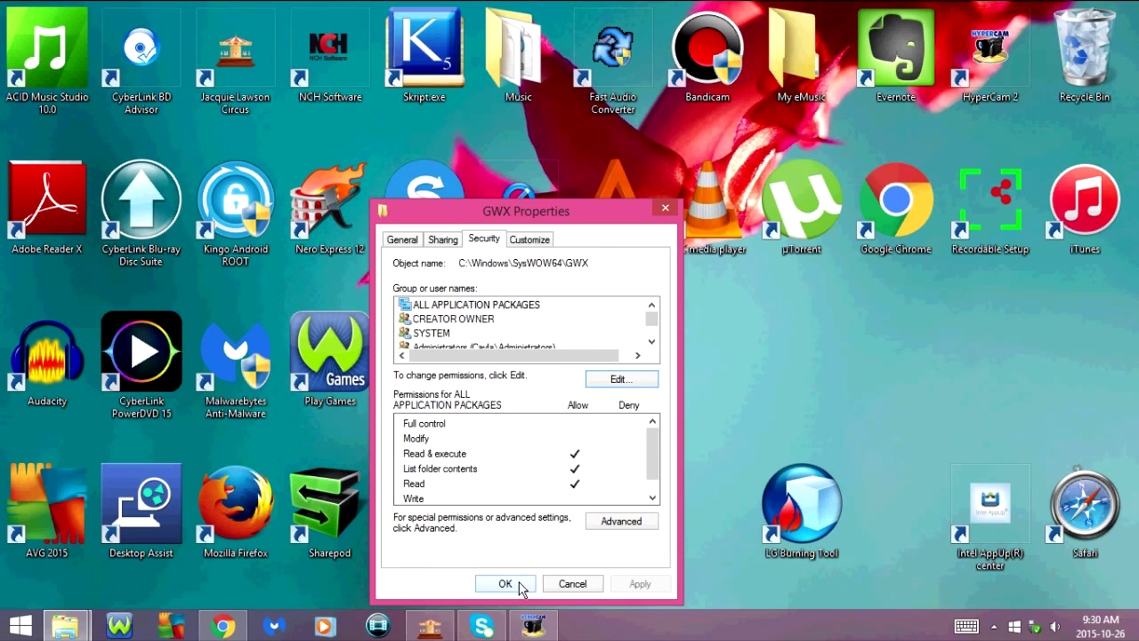
left_click(516, 584)
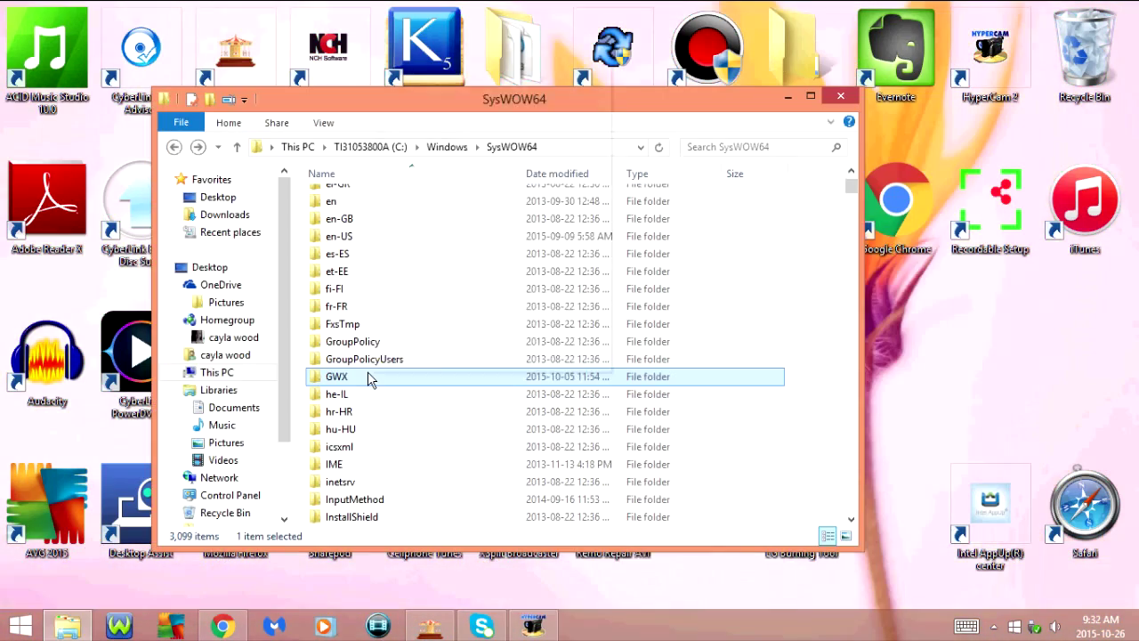
right_click(368, 374)
- Delete GWX from SysWOW64, then delete it from the Recycle Bin, confirming Yes
left_click(432, 319)
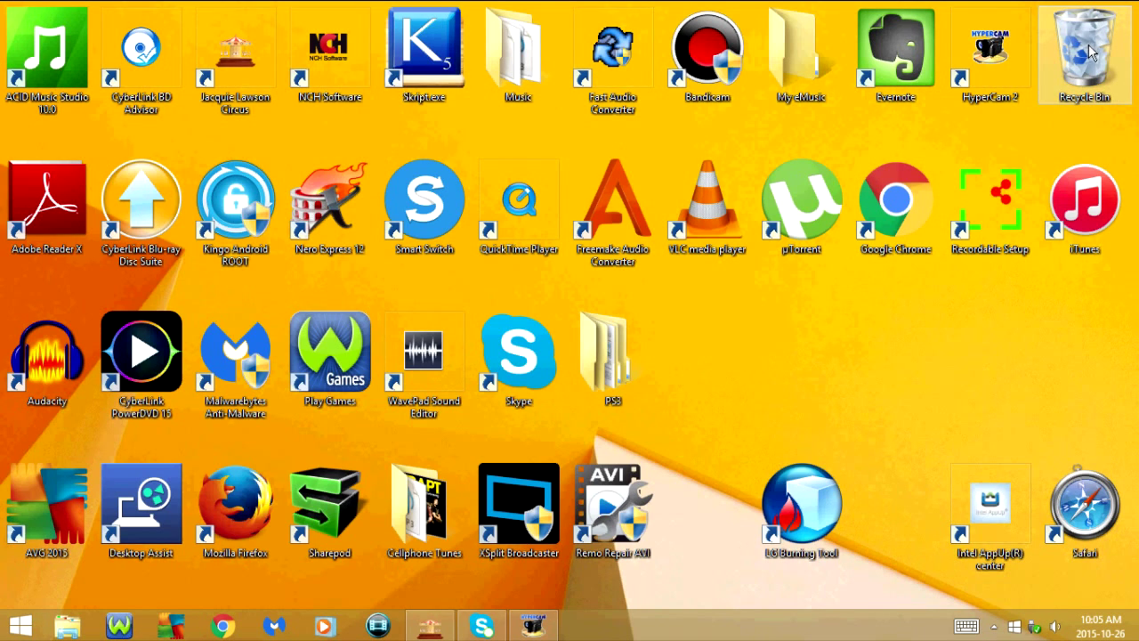
double_click(1086, 52)
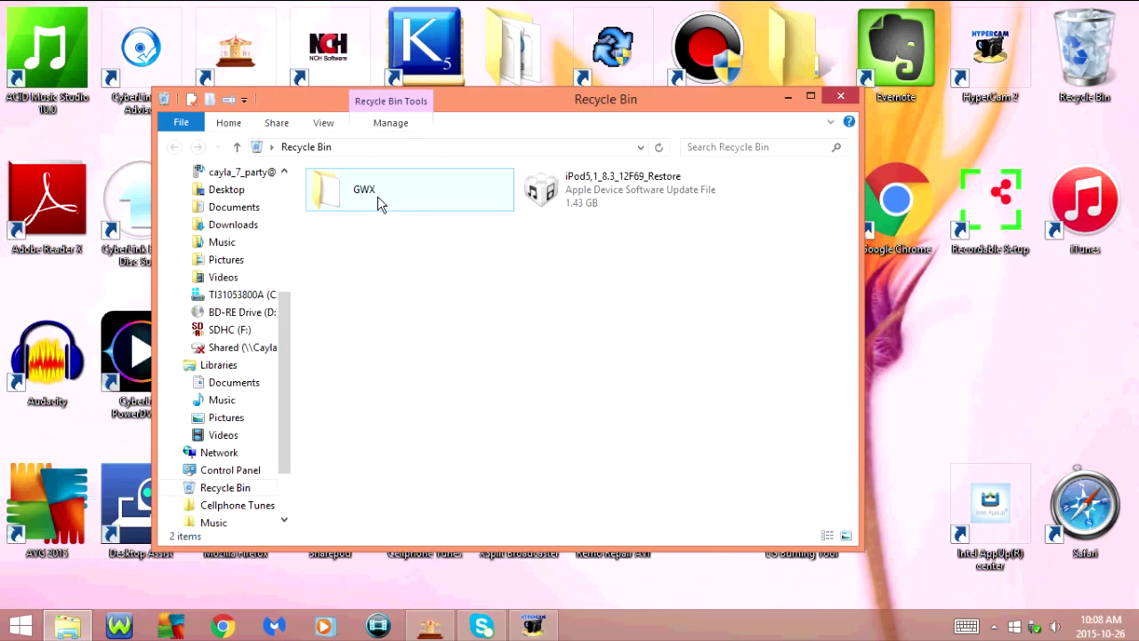
left_click(377, 203)
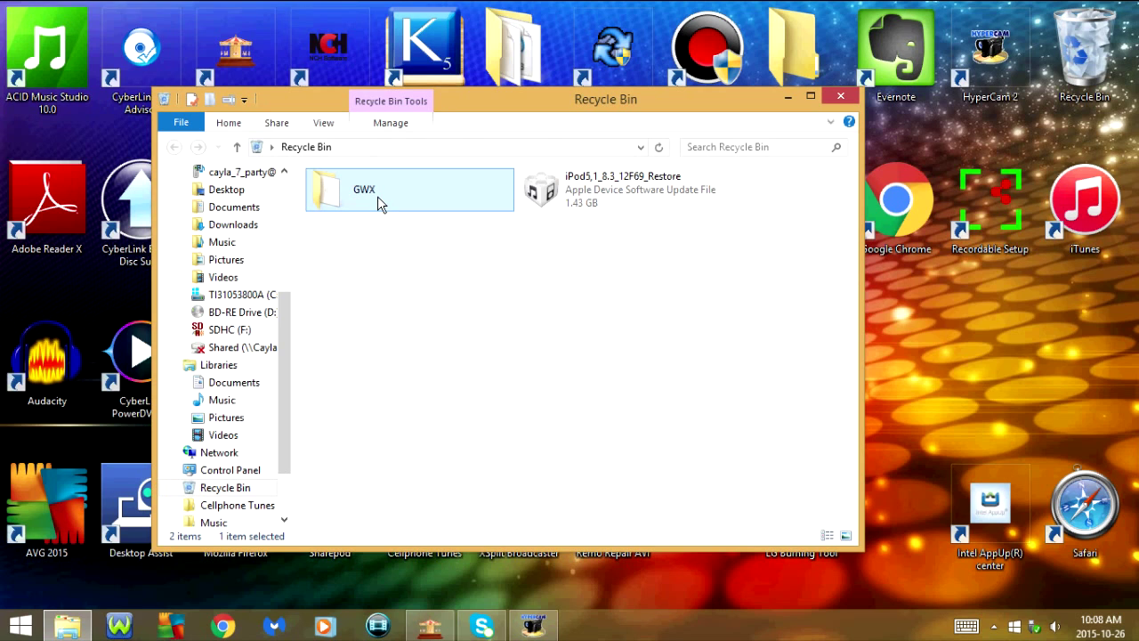
right_click(377, 202)
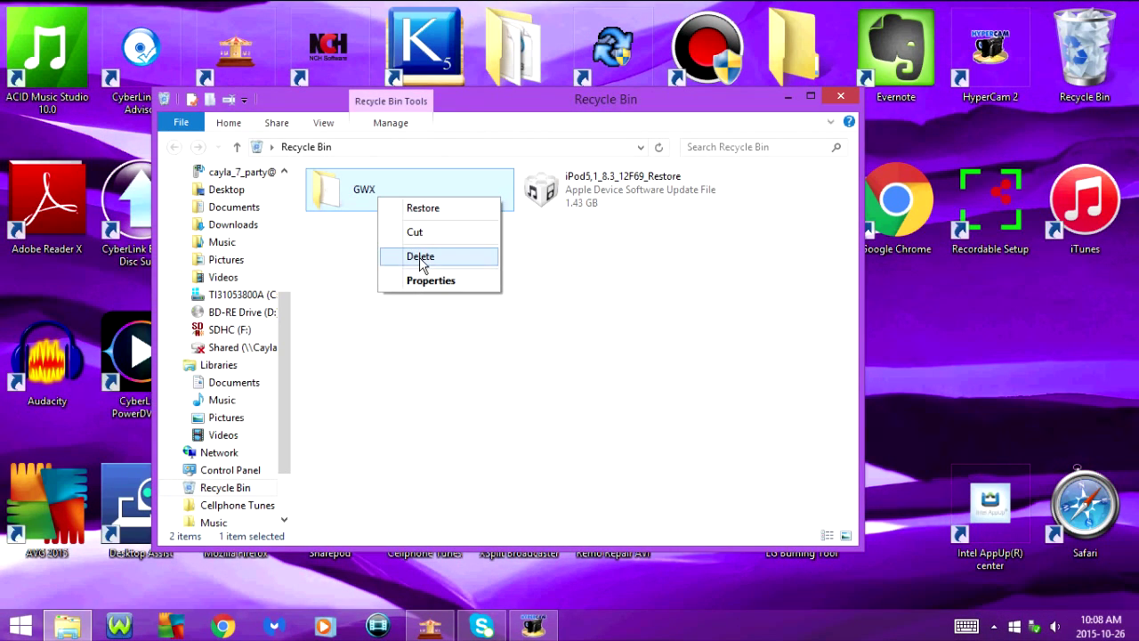
left_click(422, 260)
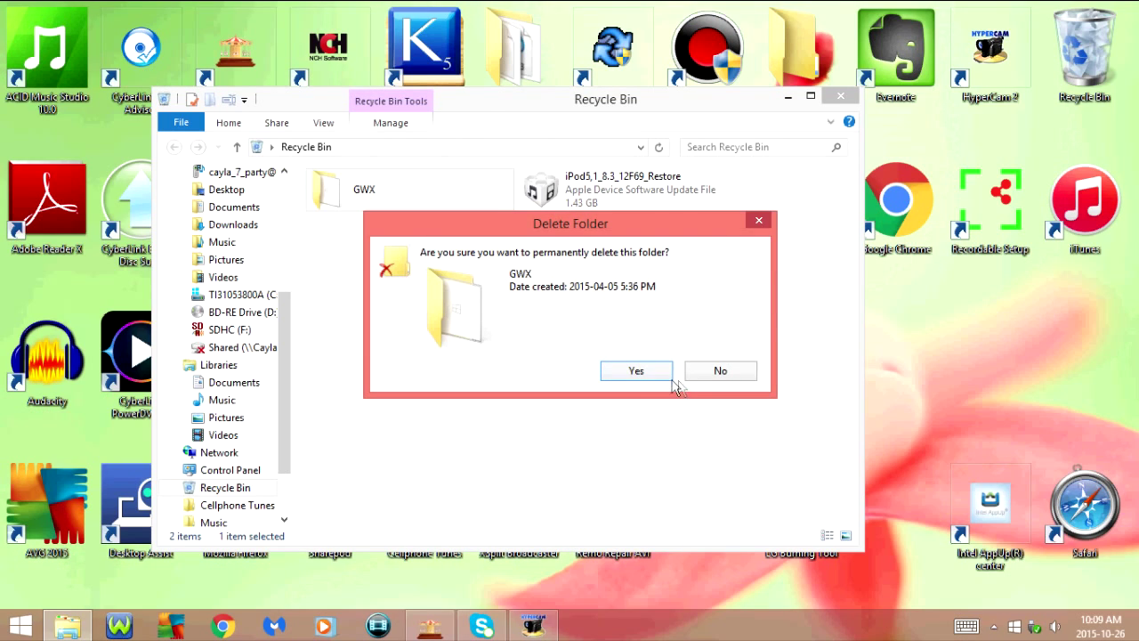
left_click(656, 376)
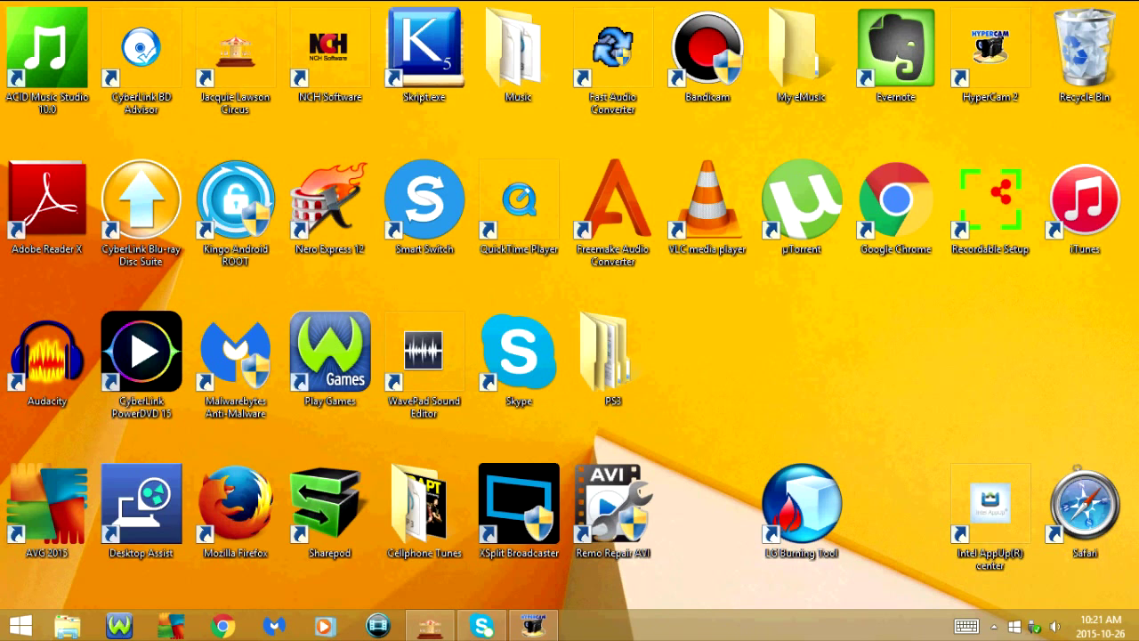
- Open Control Panel via search and go to System and Security > Windows Update > Installed Updates
mouse_move(1138, 1)
left_click(1109, 151)
type("con")
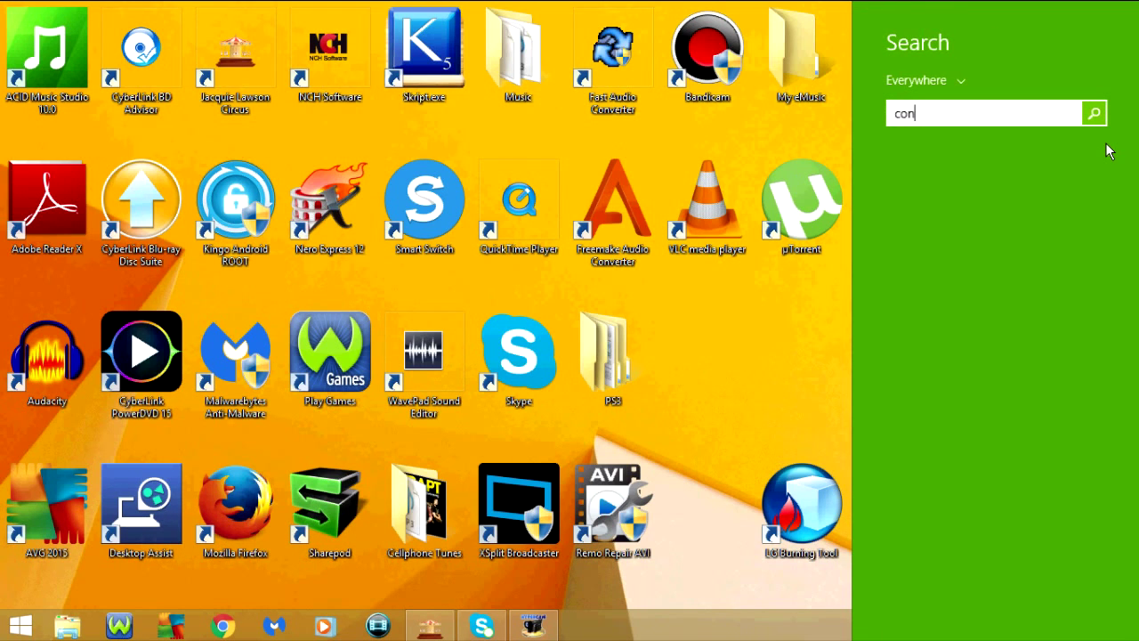
left_click(1001, 180)
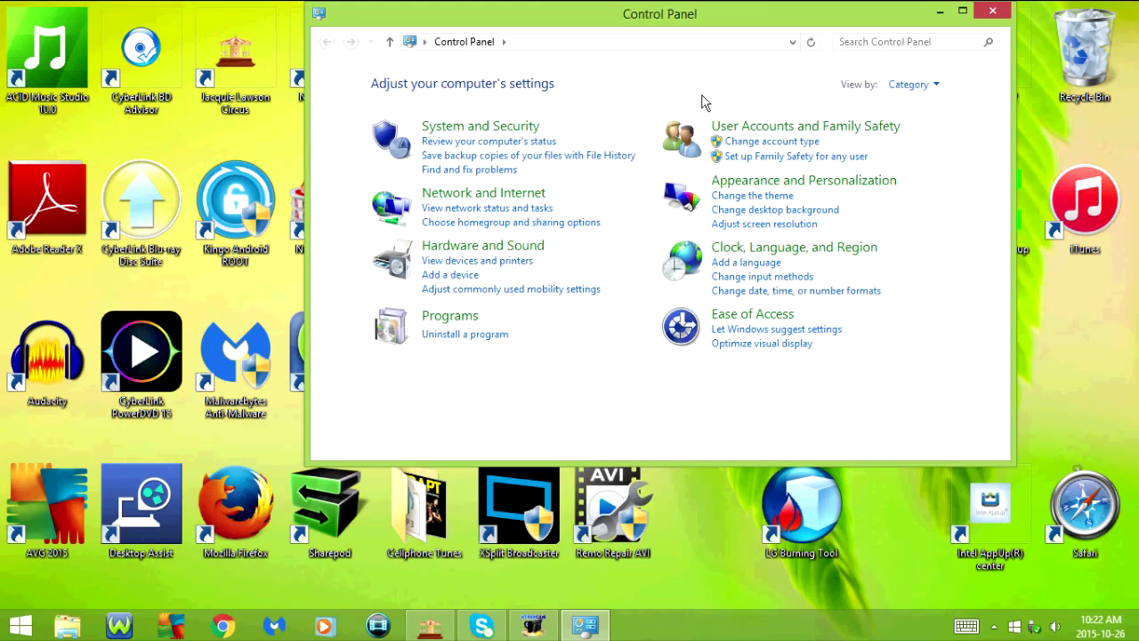
left_click(521, 127)
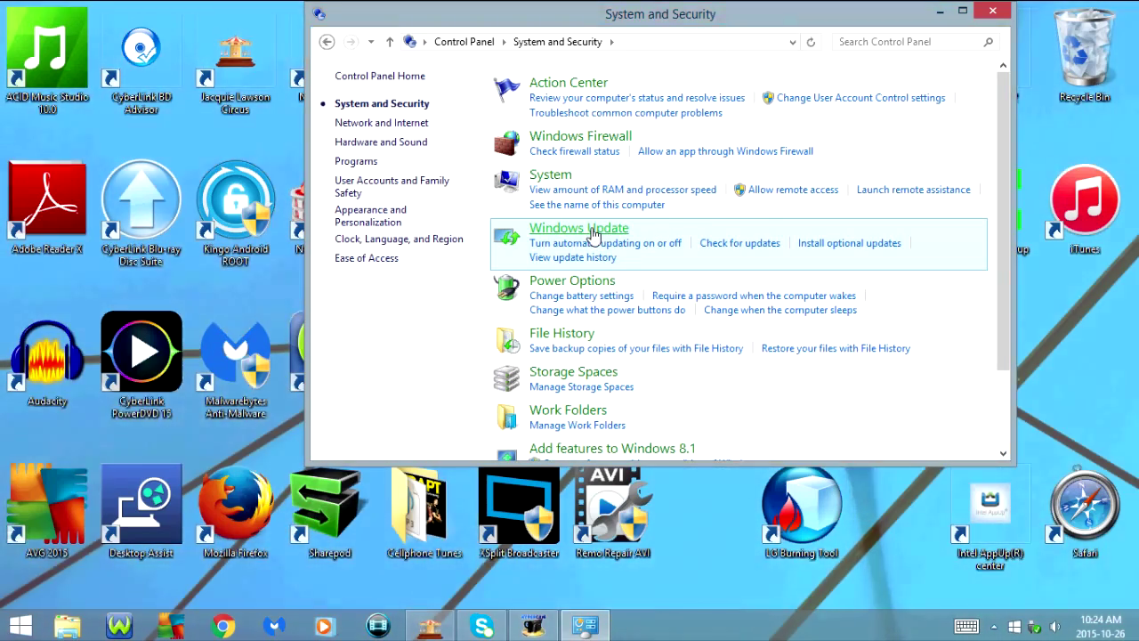
left_click(594, 234)
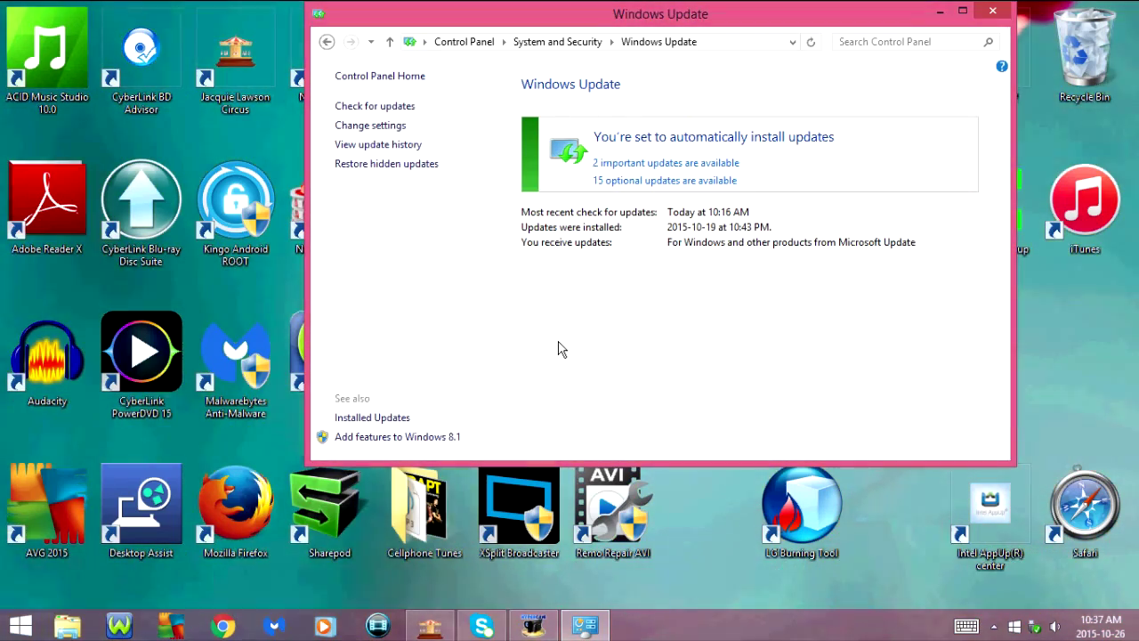
left_click(369, 418)
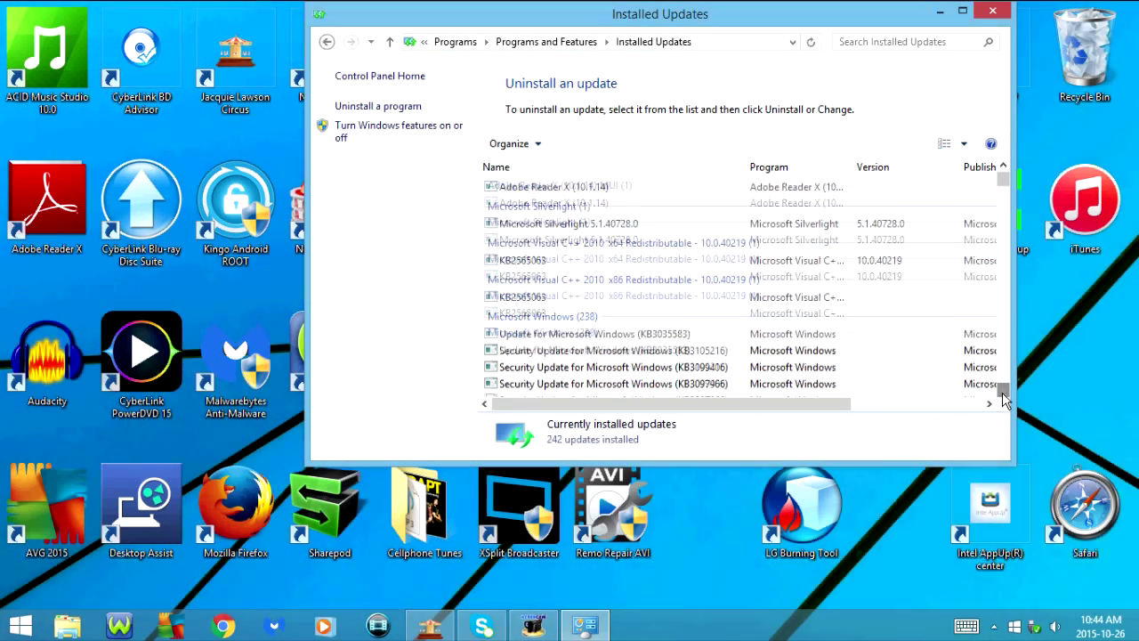
- Uninstall Update for Microsoft Windows (KB3035583), confirm Yes, and choose Restart Later
left_click(1004, 389)
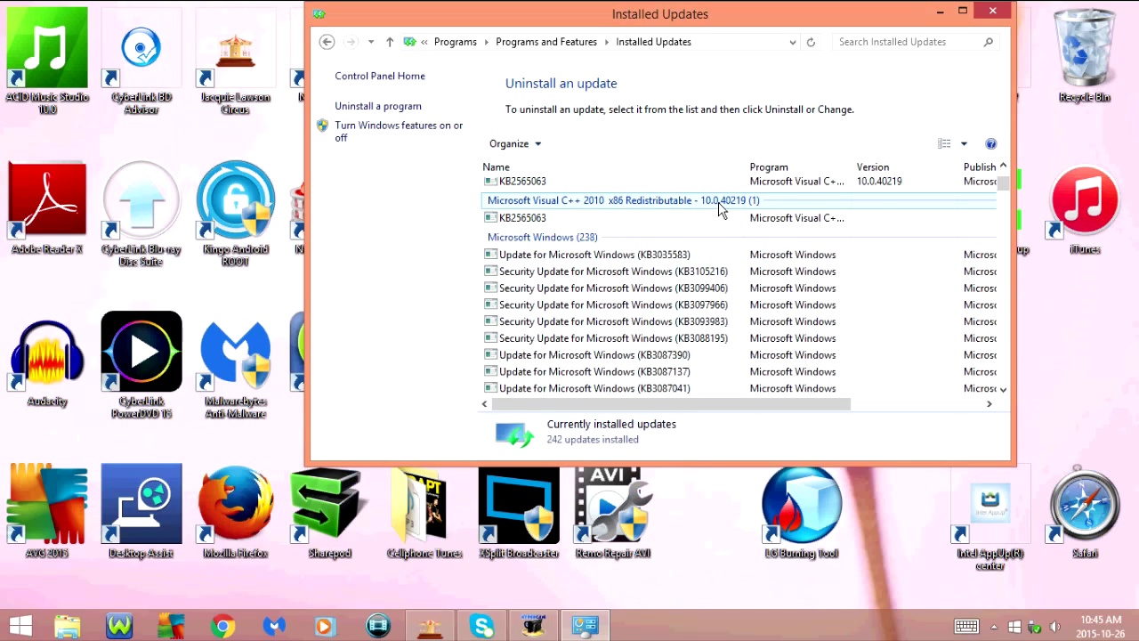
left_click(670, 256)
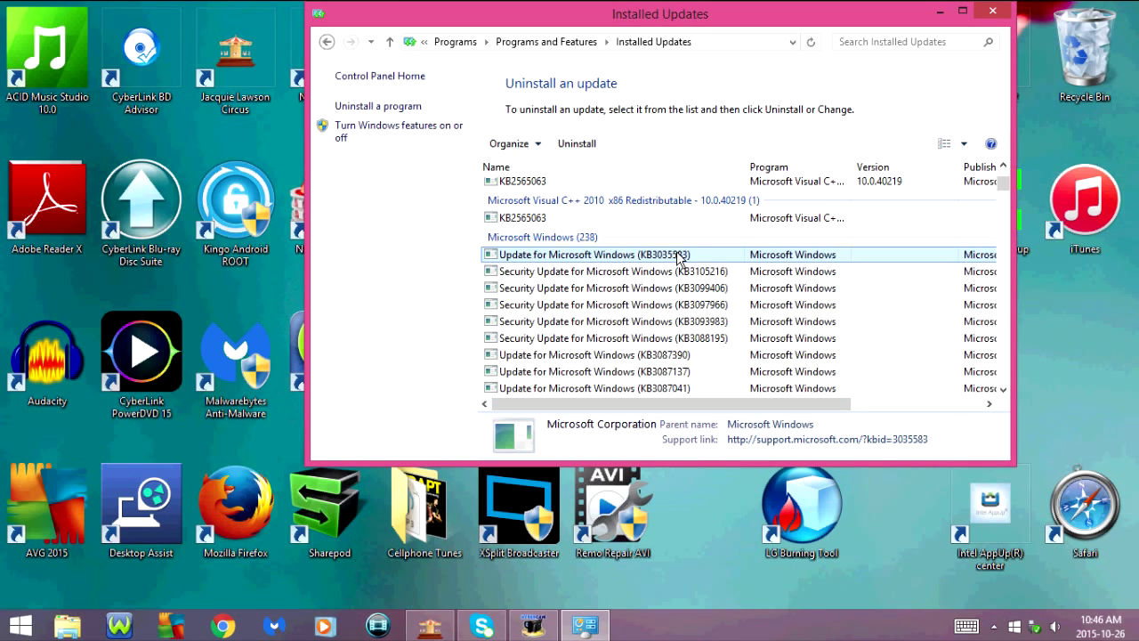
right_click(679, 257)
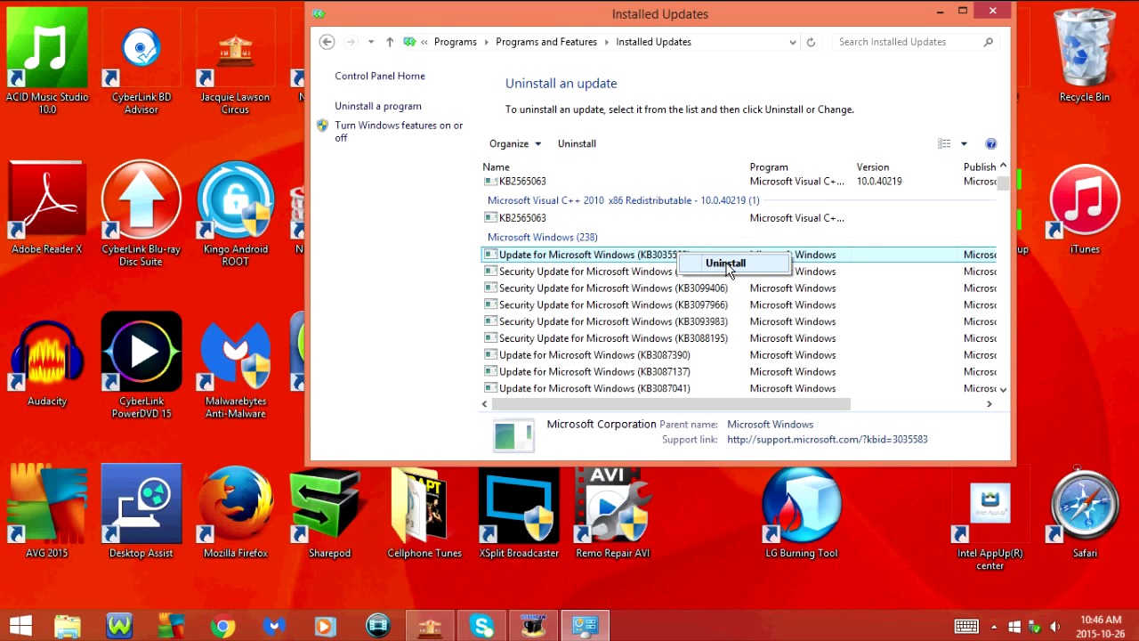
left_click(726, 264)
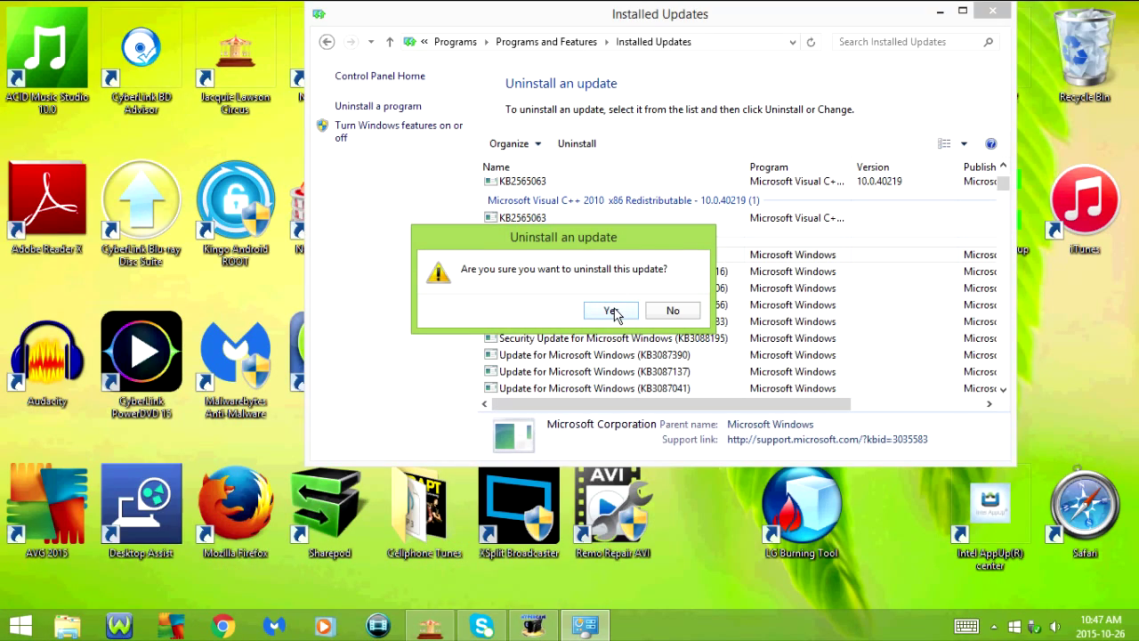
left_click(611, 311)
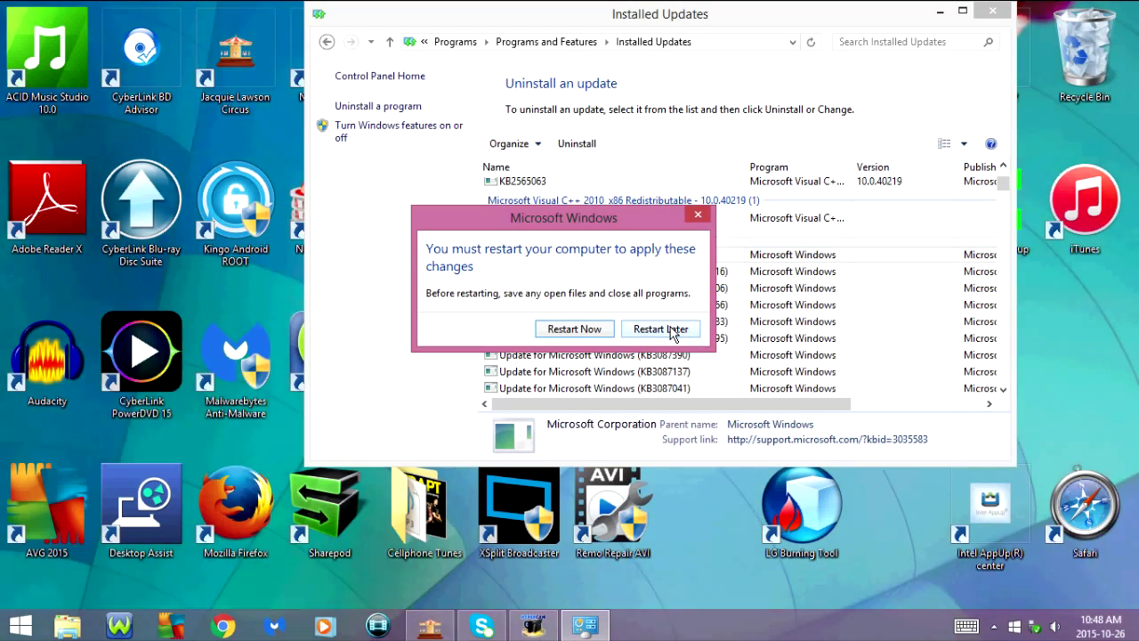
left_click(661, 330)
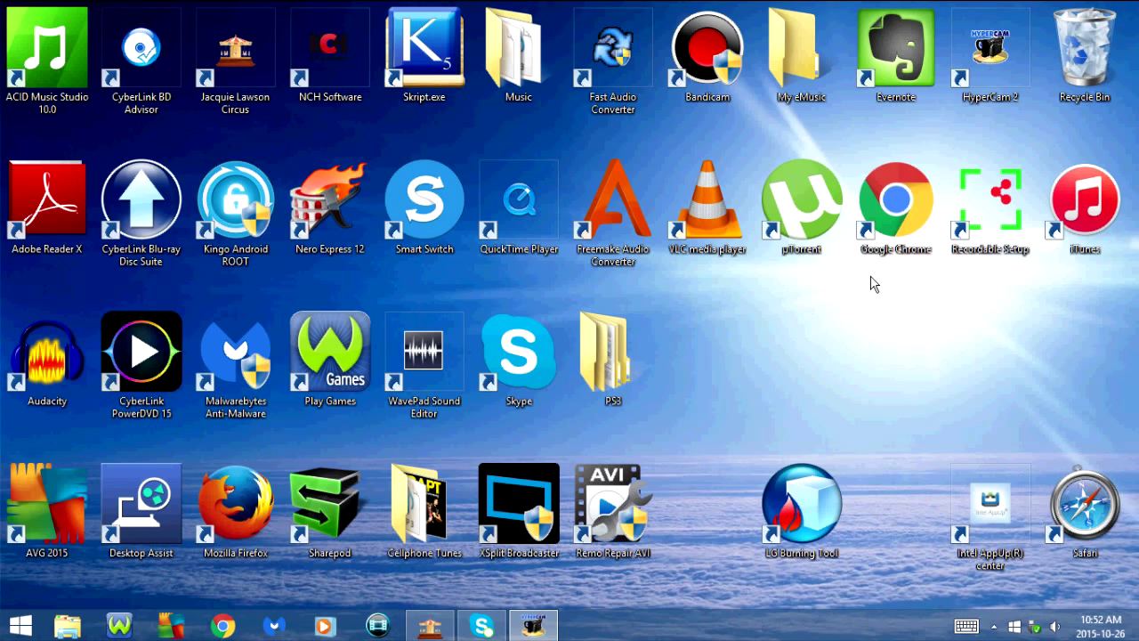
- Set Windows Update in Control Panel to 'Download updates but let me choose whether to install them'
mouse_move(1136, 4)
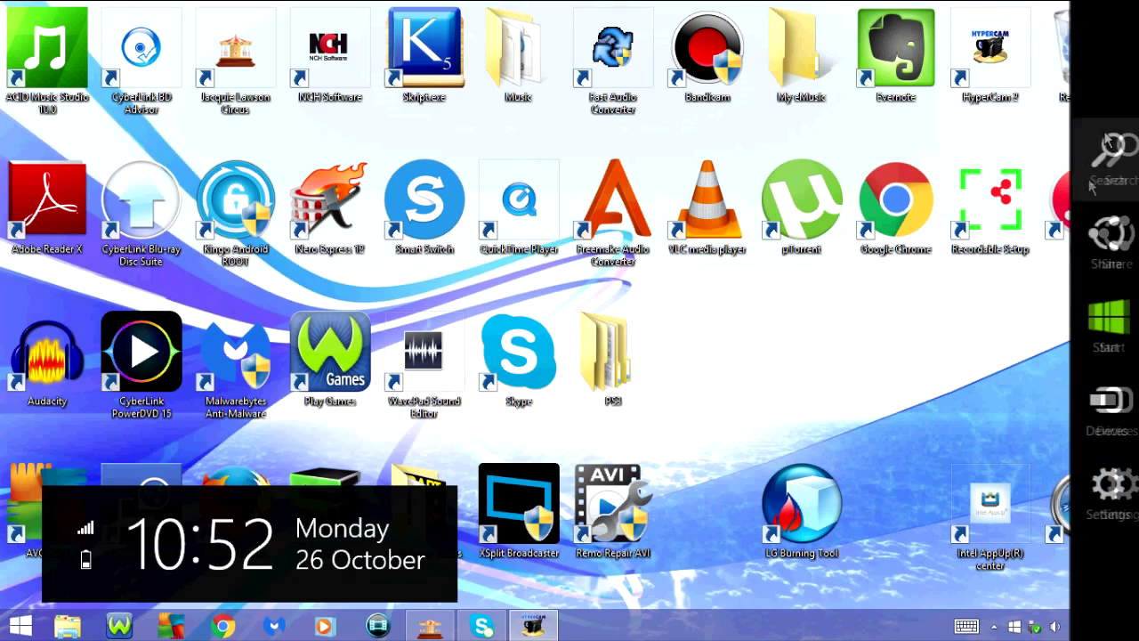
left_click(1100, 151)
type("control Panel")
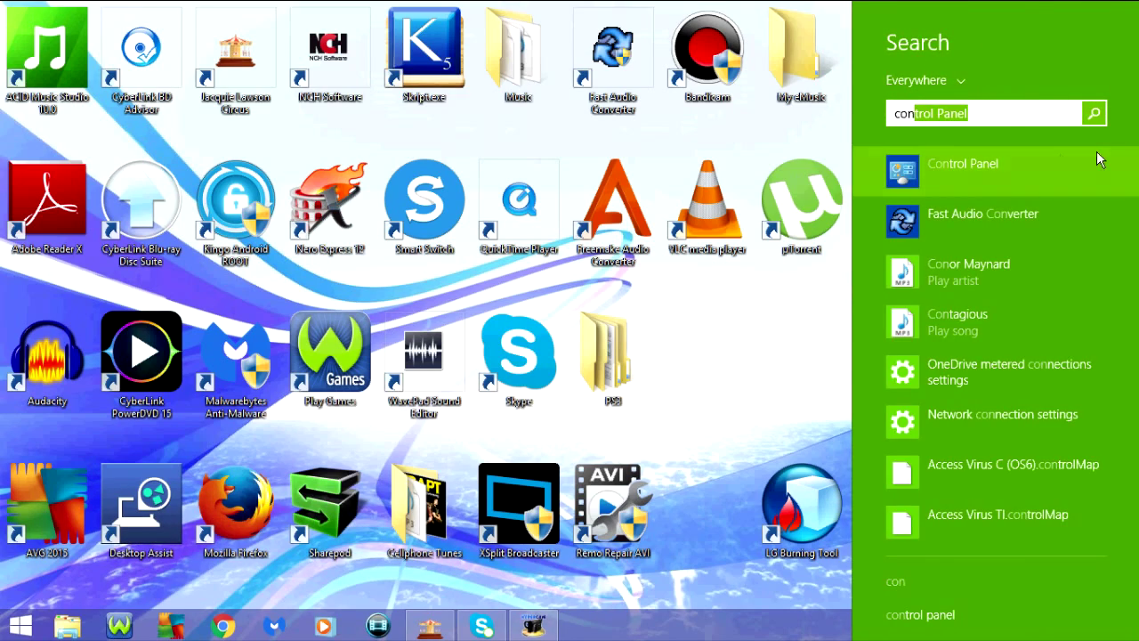
left_click(1097, 150)
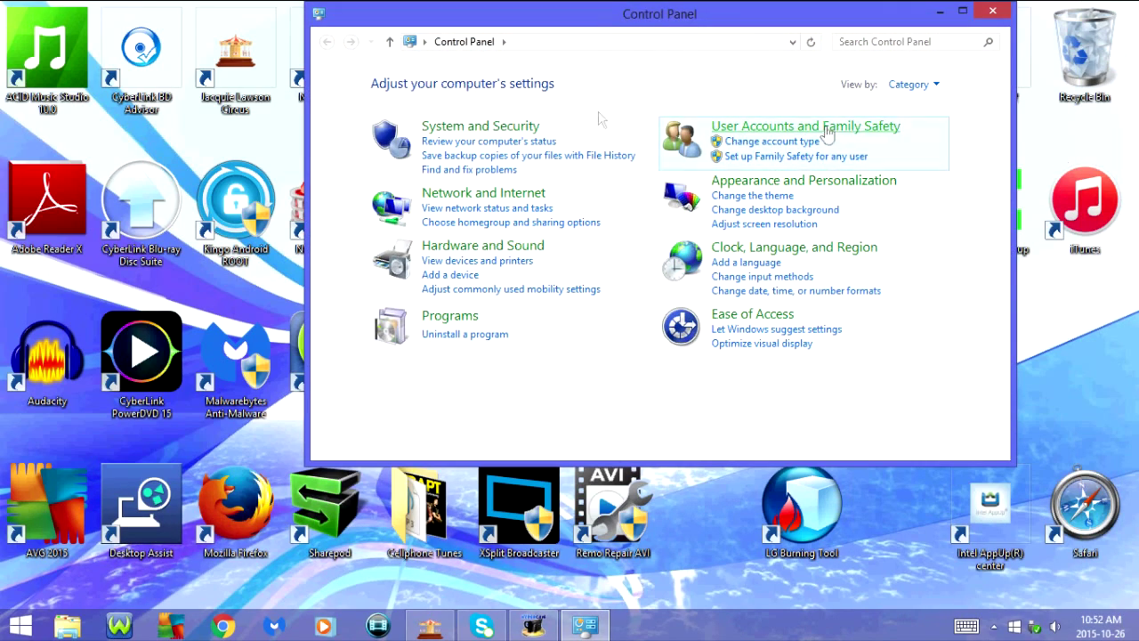
left_click(532, 129)
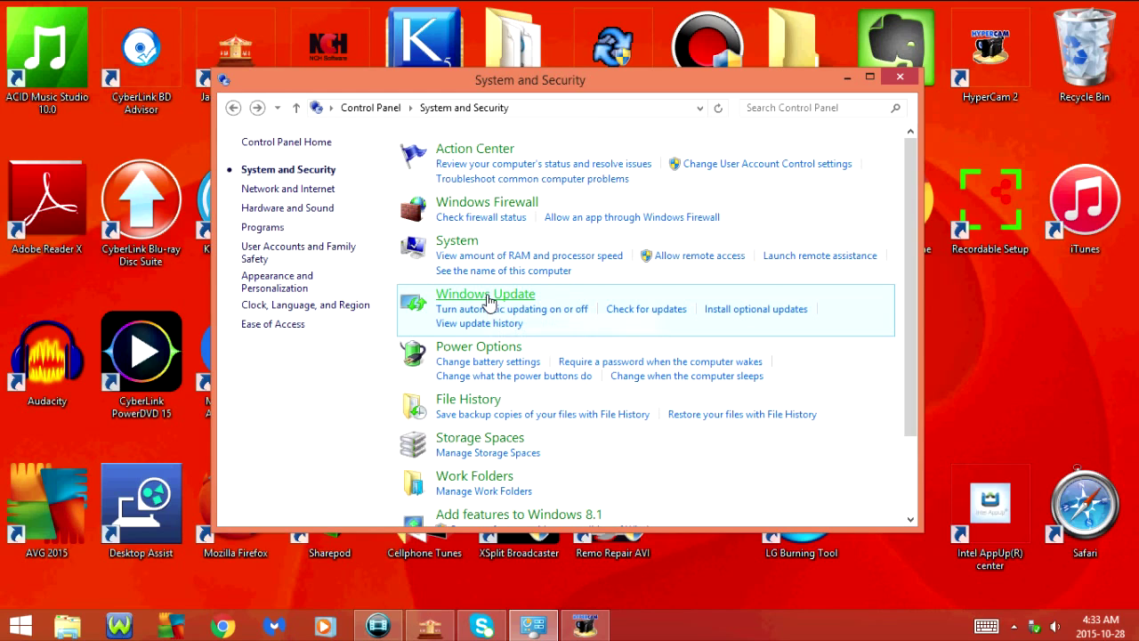
left_click(487, 300)
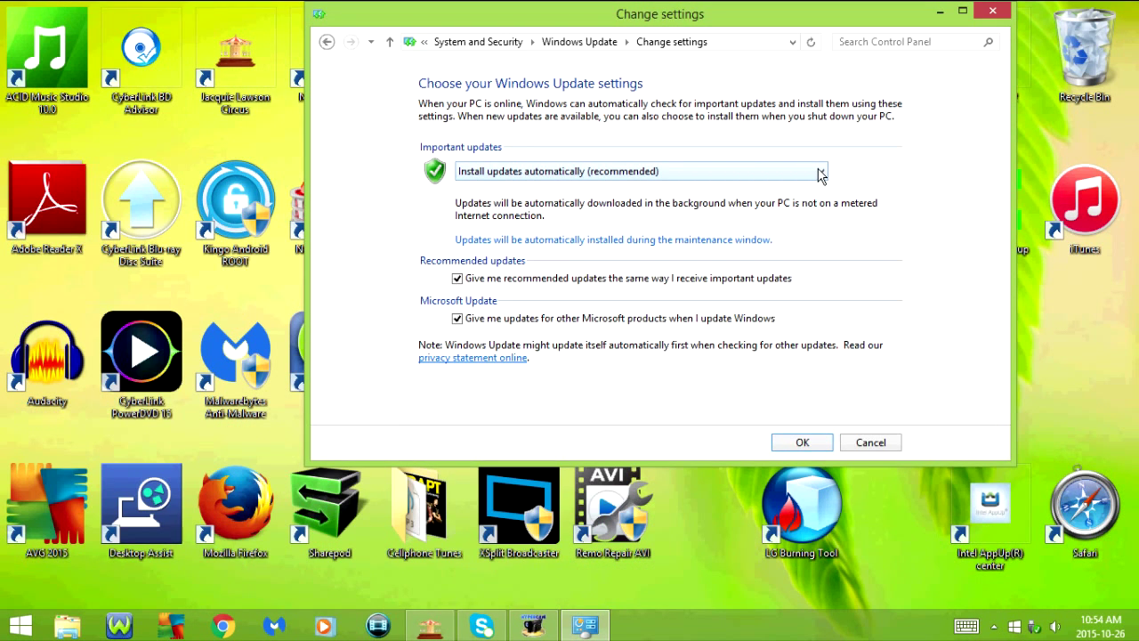
left_click(821, 173)
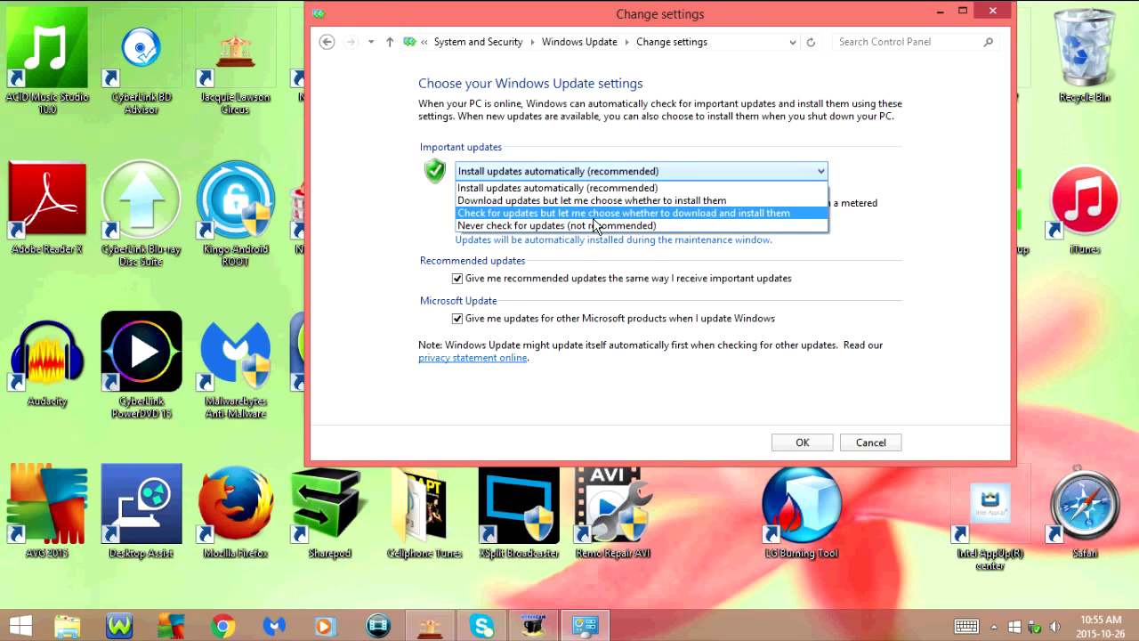
left_click(605, 201)
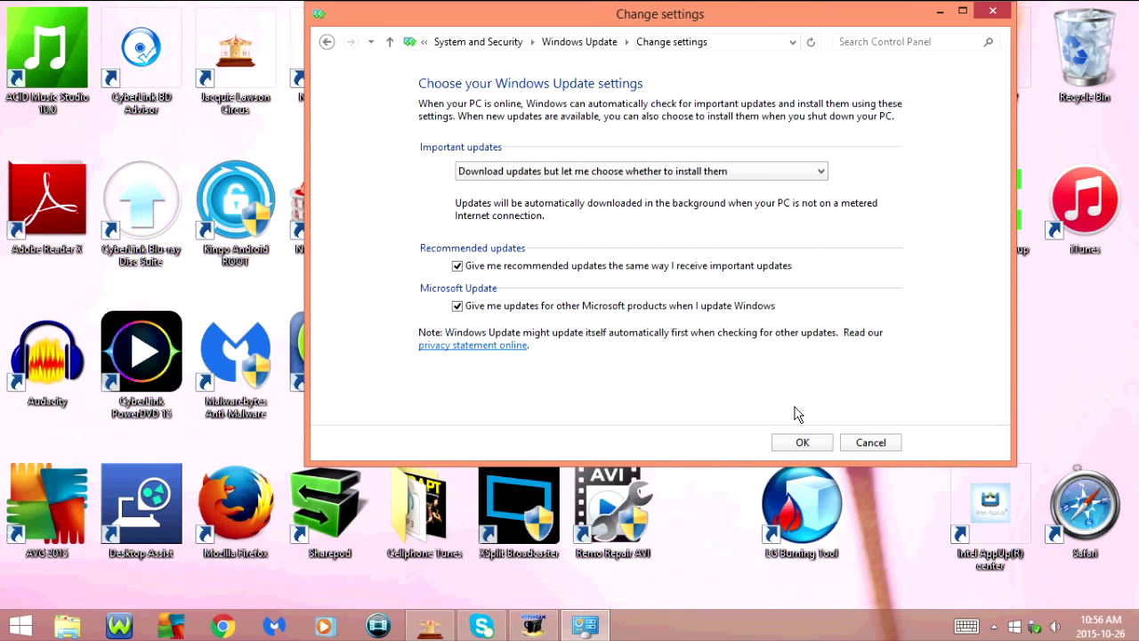
left_click(803, 442)
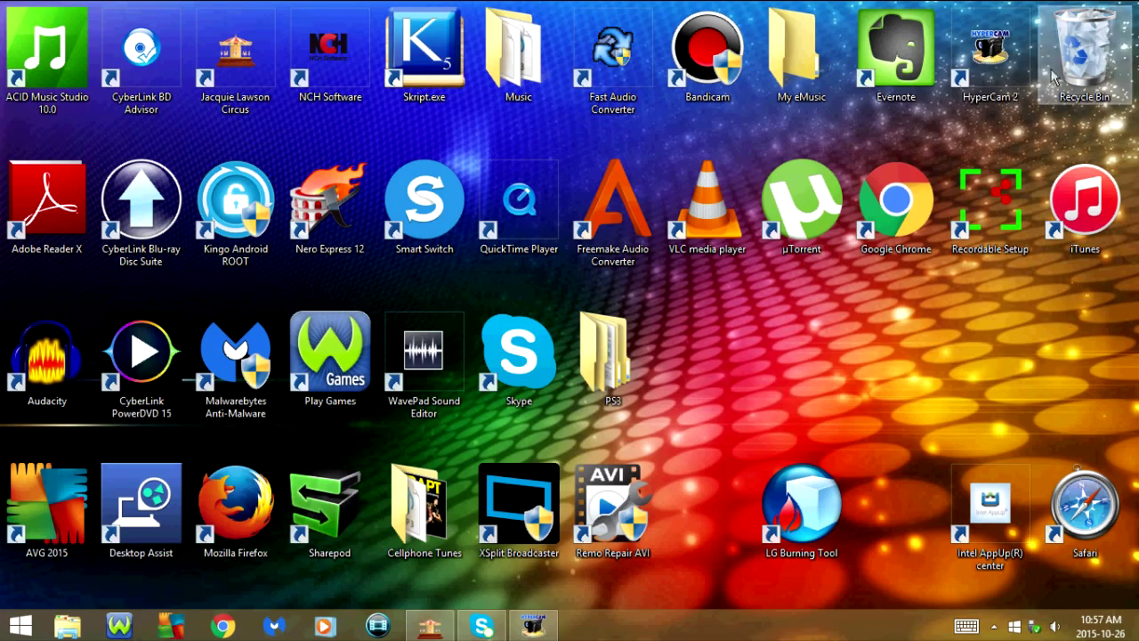
- Restart the PC from the Settings charm's Power options
mouse_move(1112, 589)
left_click(1109, 533)
left_click(988, 541)
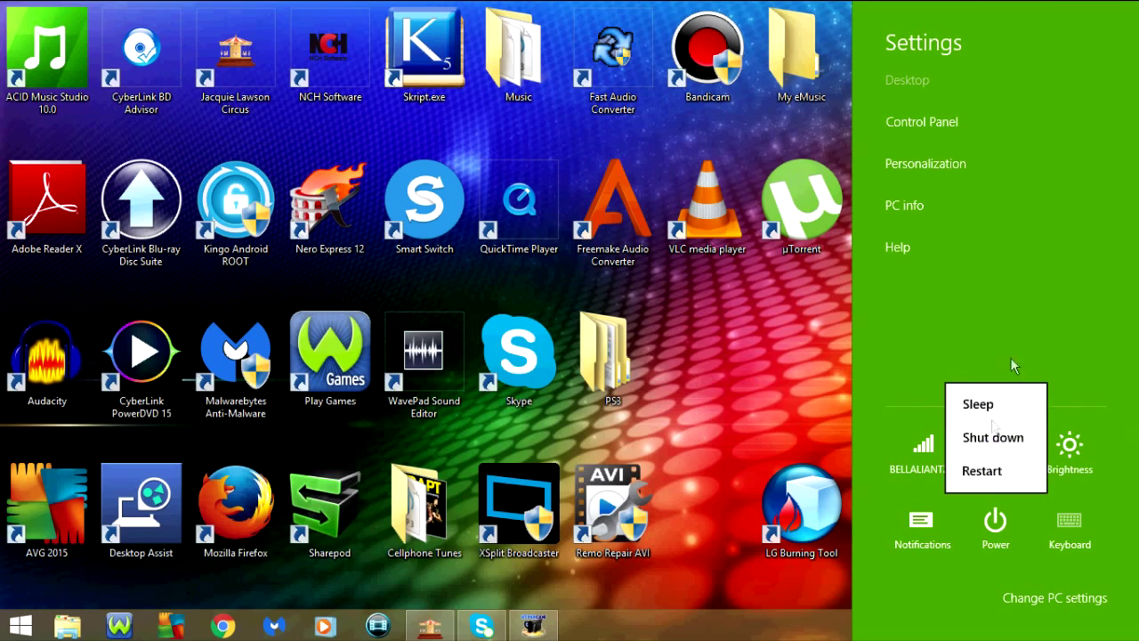
left_click(981, 471)
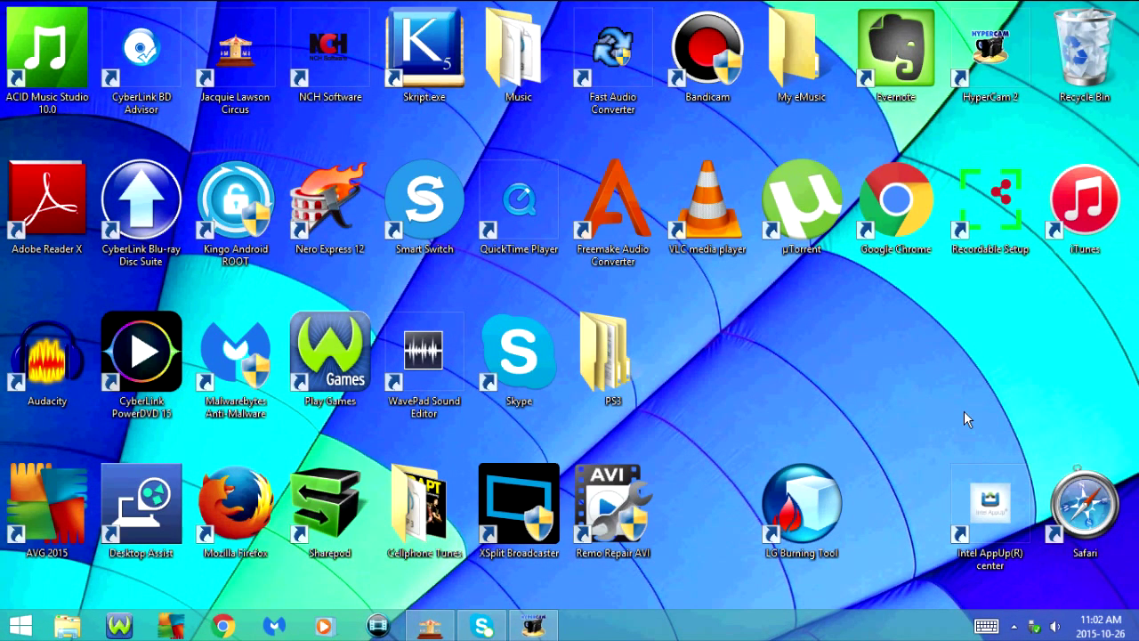
left_click(1015, 630)
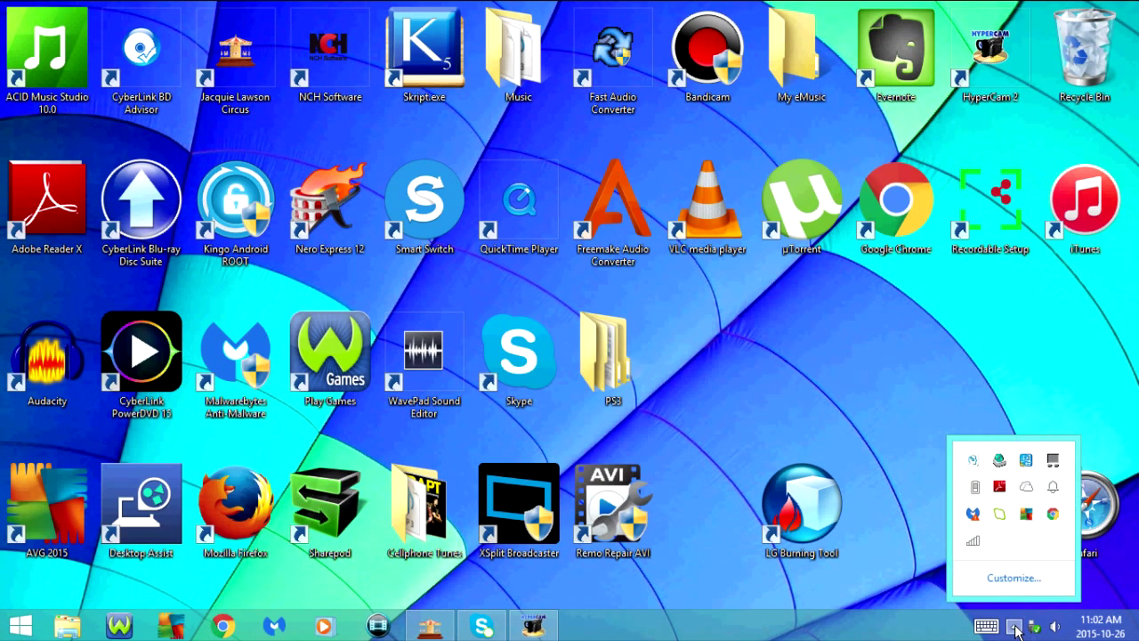
left_click(1017, 578)
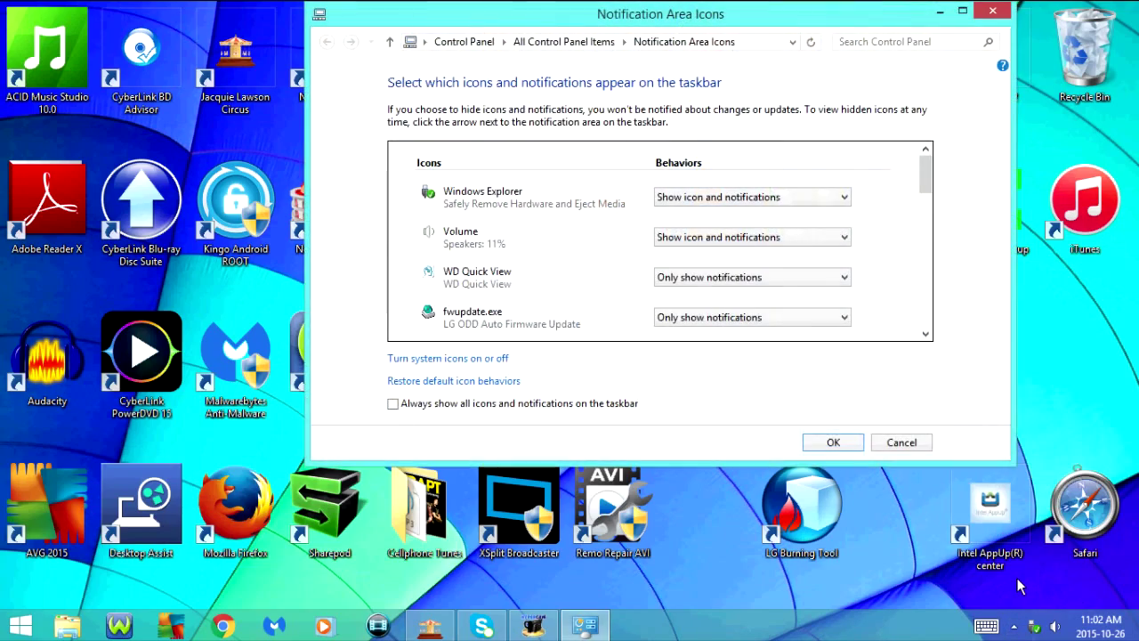
left_click_drag(932, 169, 935, 325)
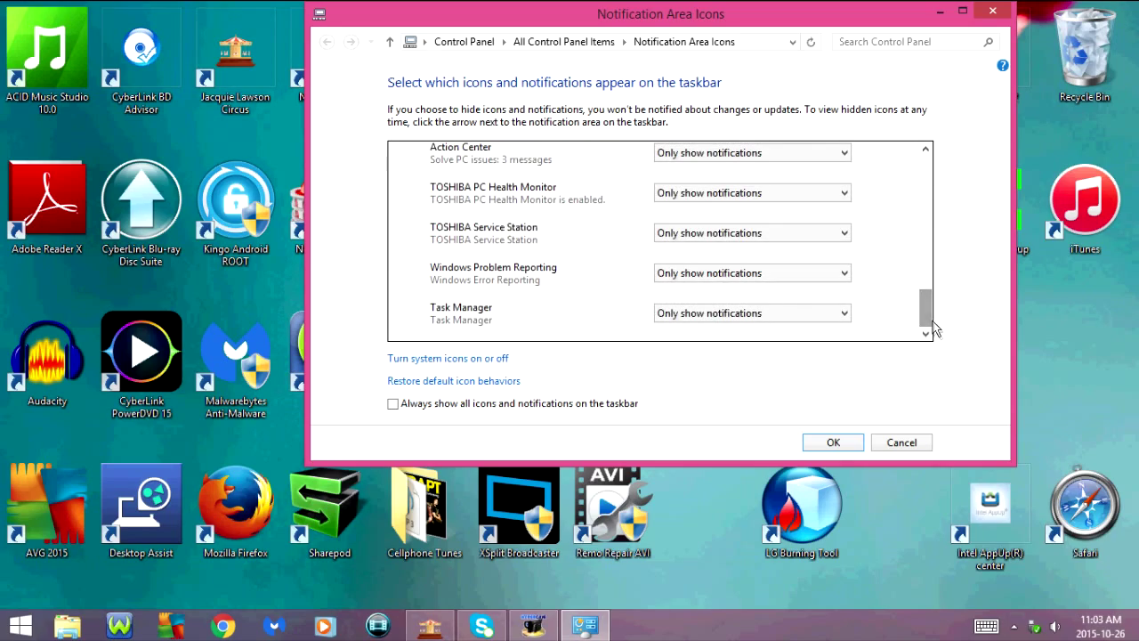
left_click(900, 442)
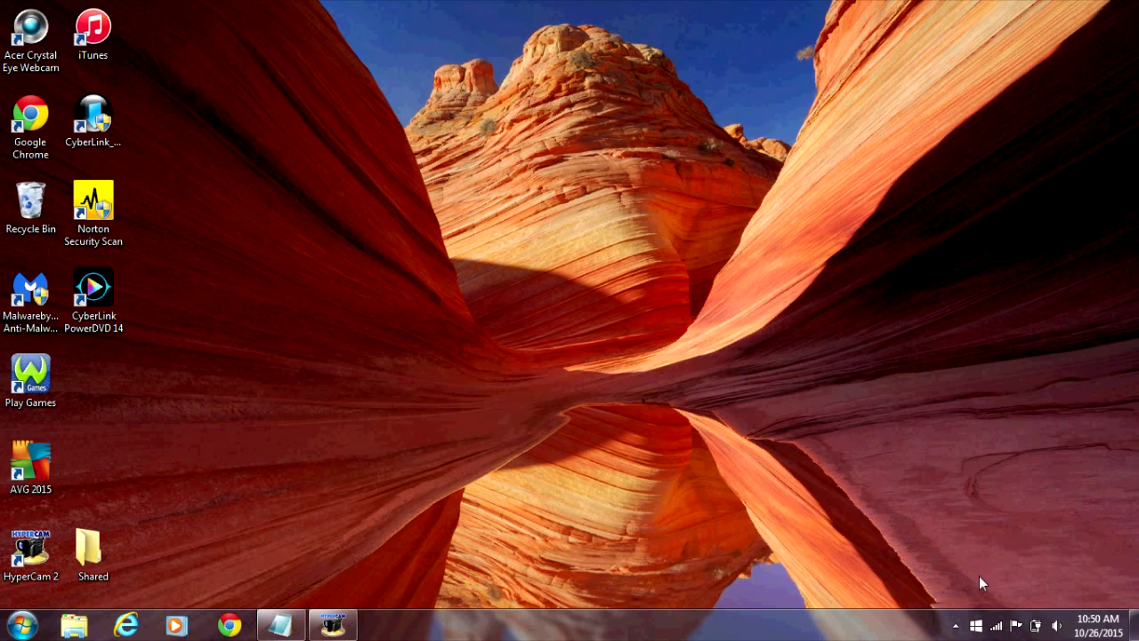
- Set the GWX tray icon to 'Hide icon and notifications' in the notification area settings
left_click(955, 626)
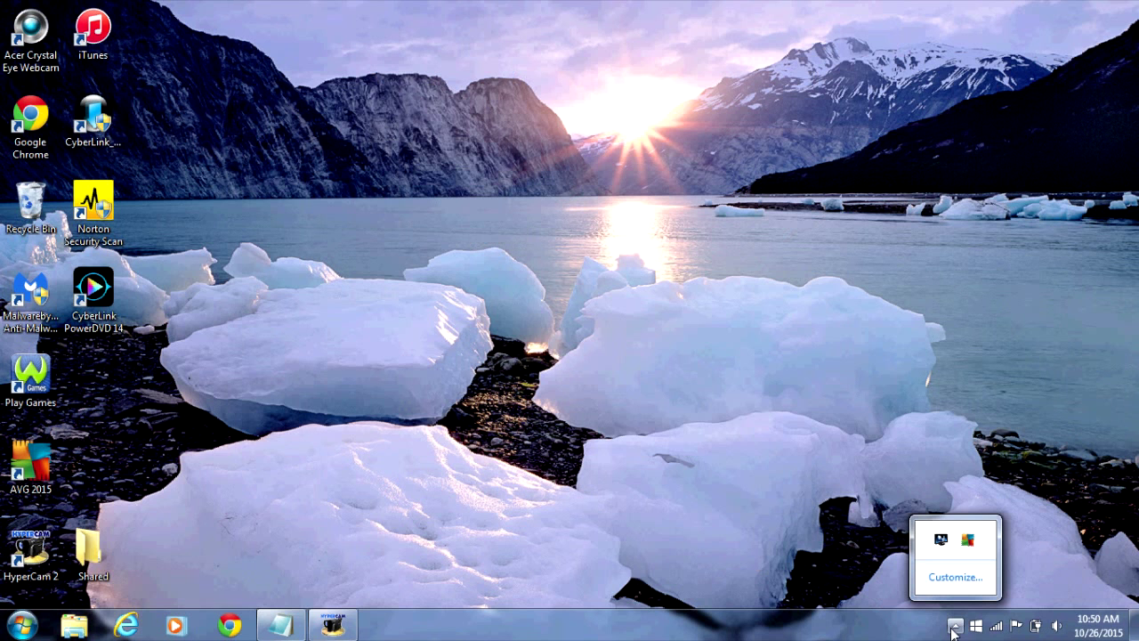
left_click(955, 578)
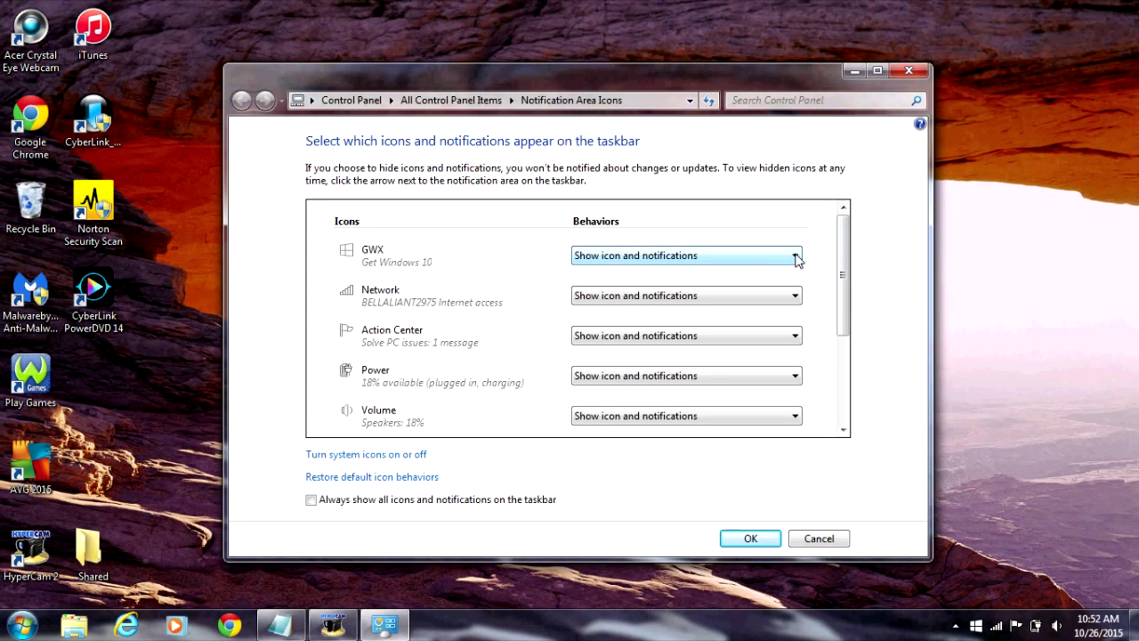
left_click(796, 256)
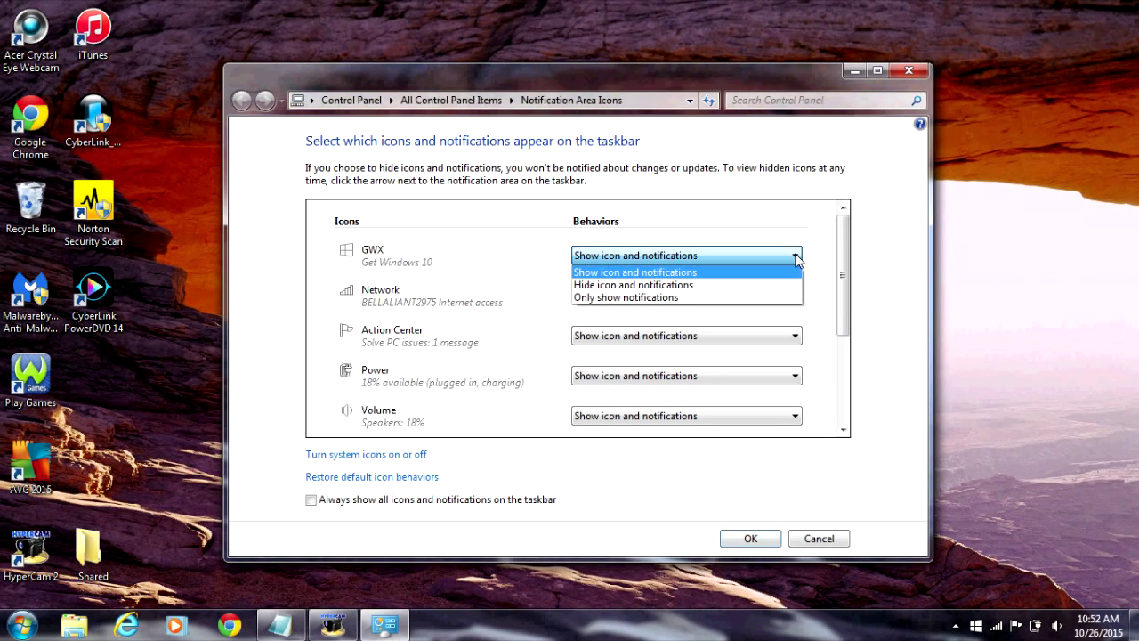
left_click(667, 286)
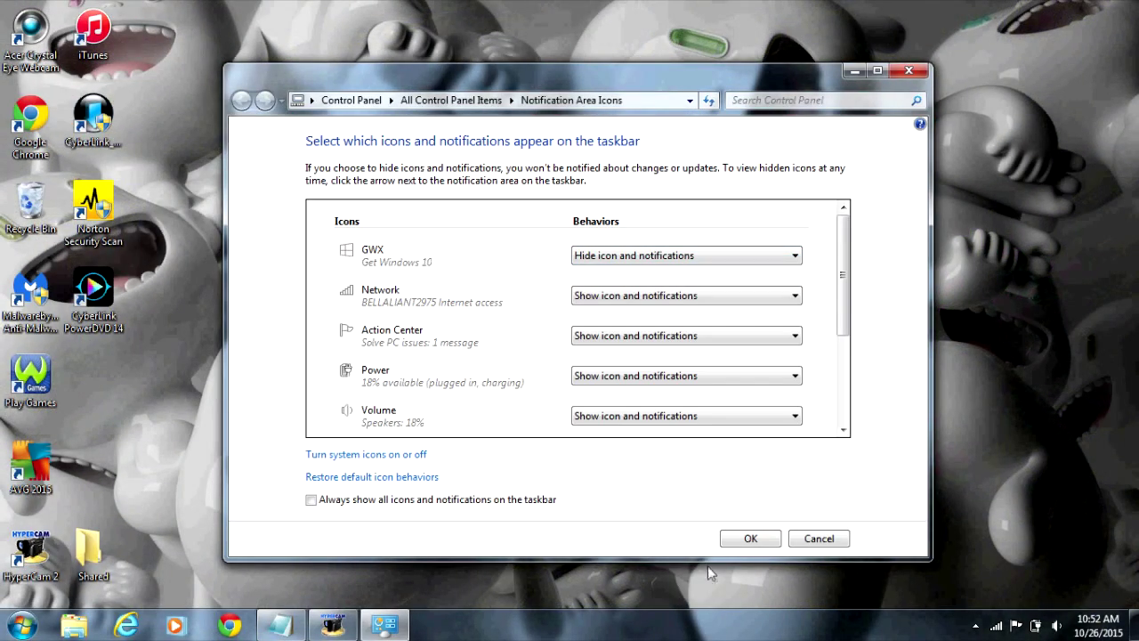
left_click(751, 541)
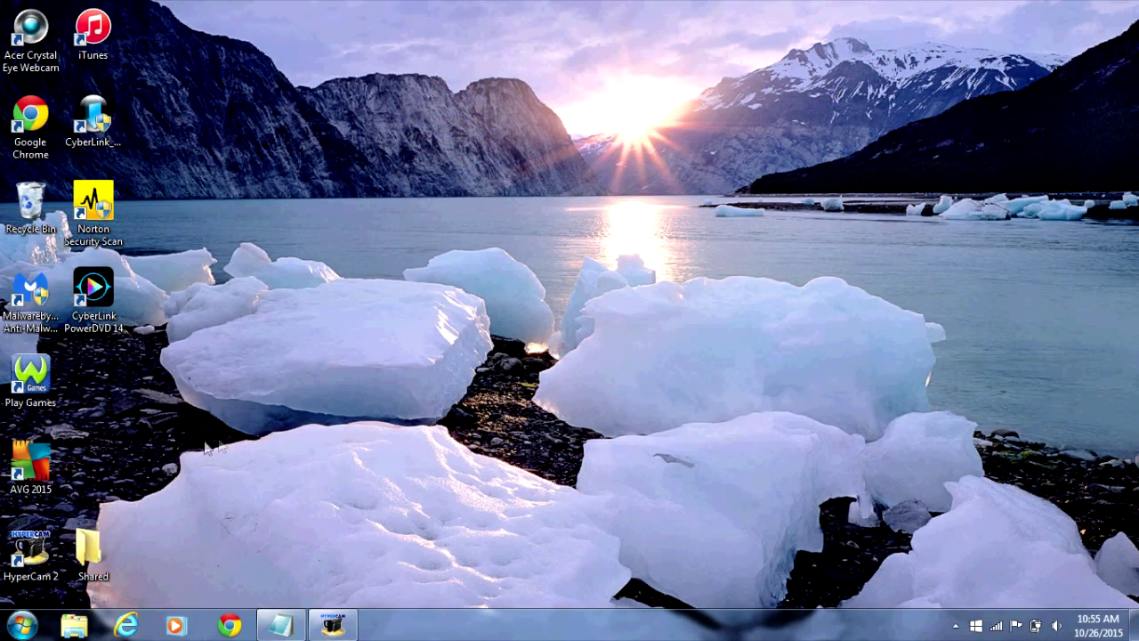
left_click(22, 625)
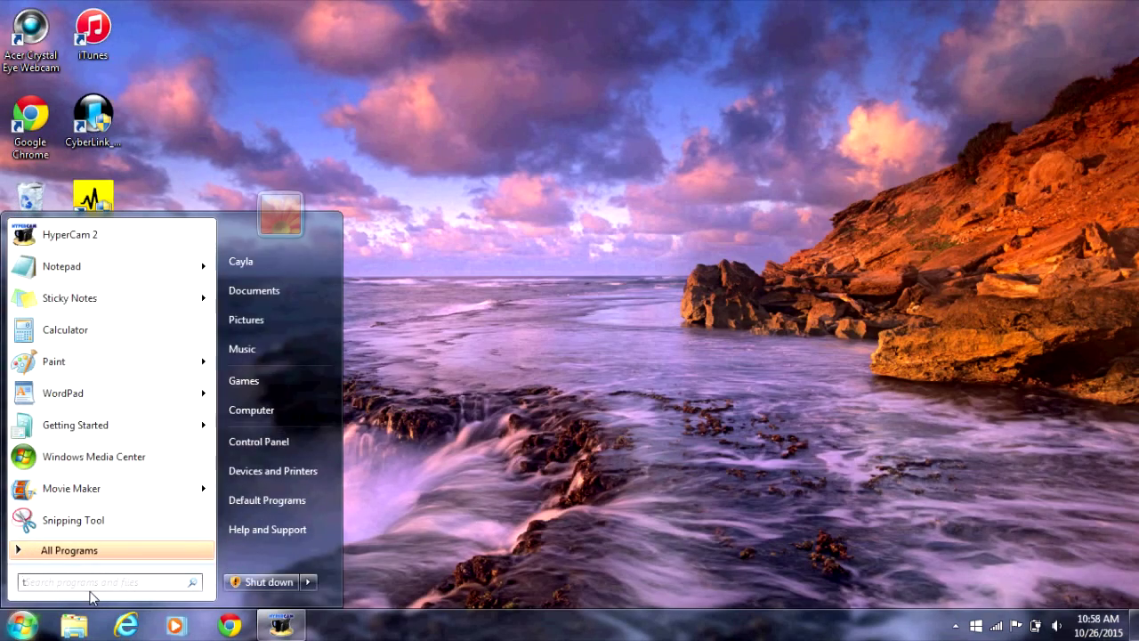
- Find Task Manager via Start search 'task manager' and end the GWX.exe process
type("task m")
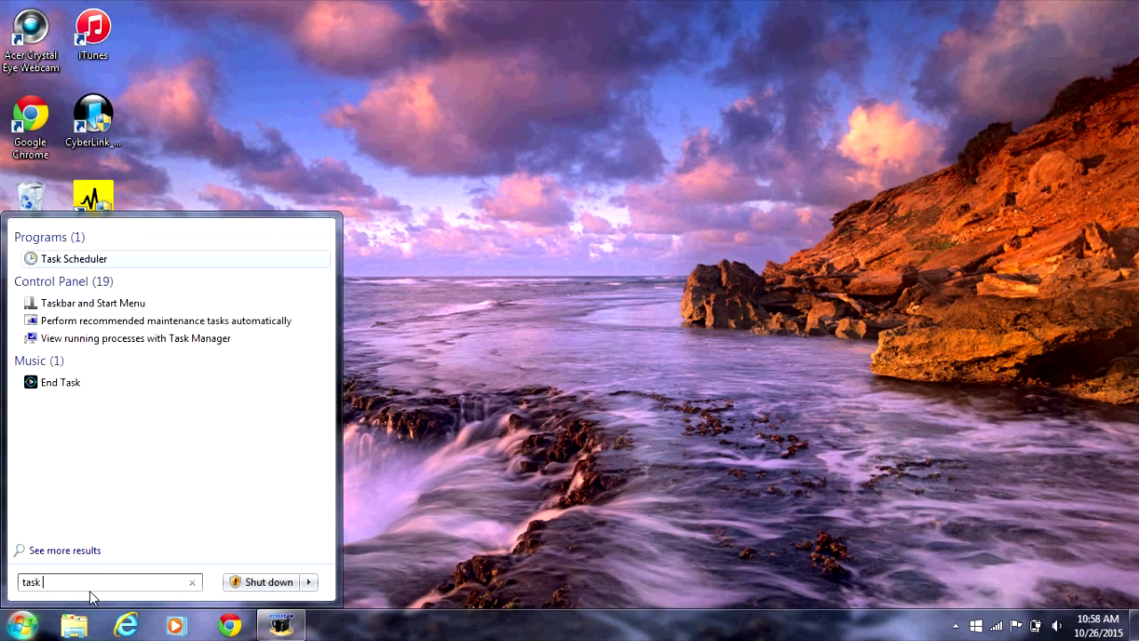
type("anager")
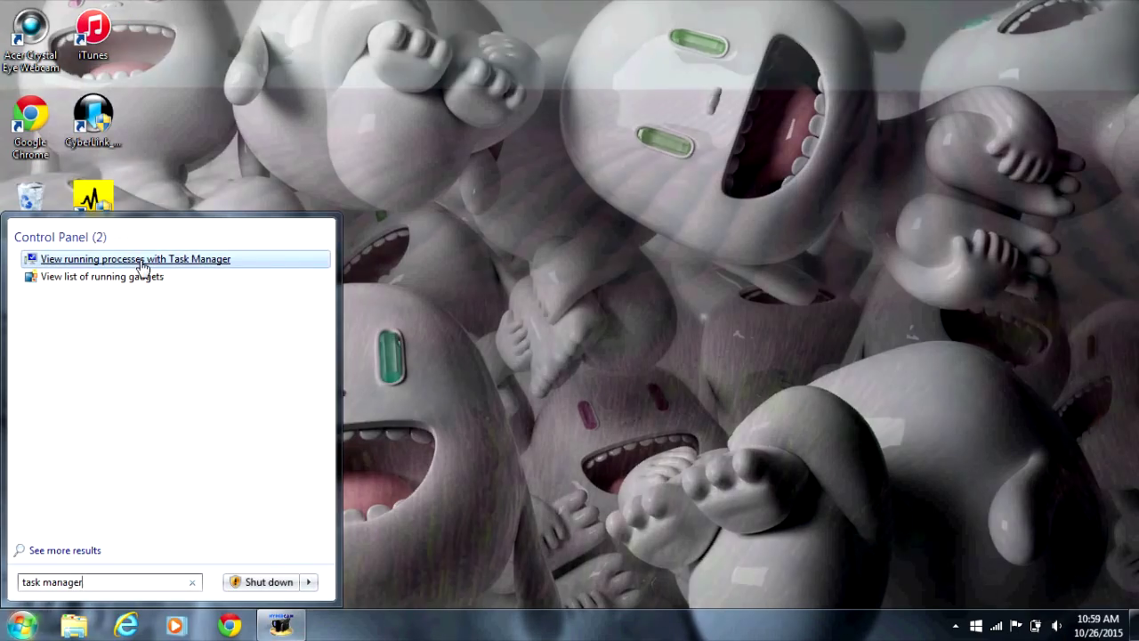
left_click(141, 260)
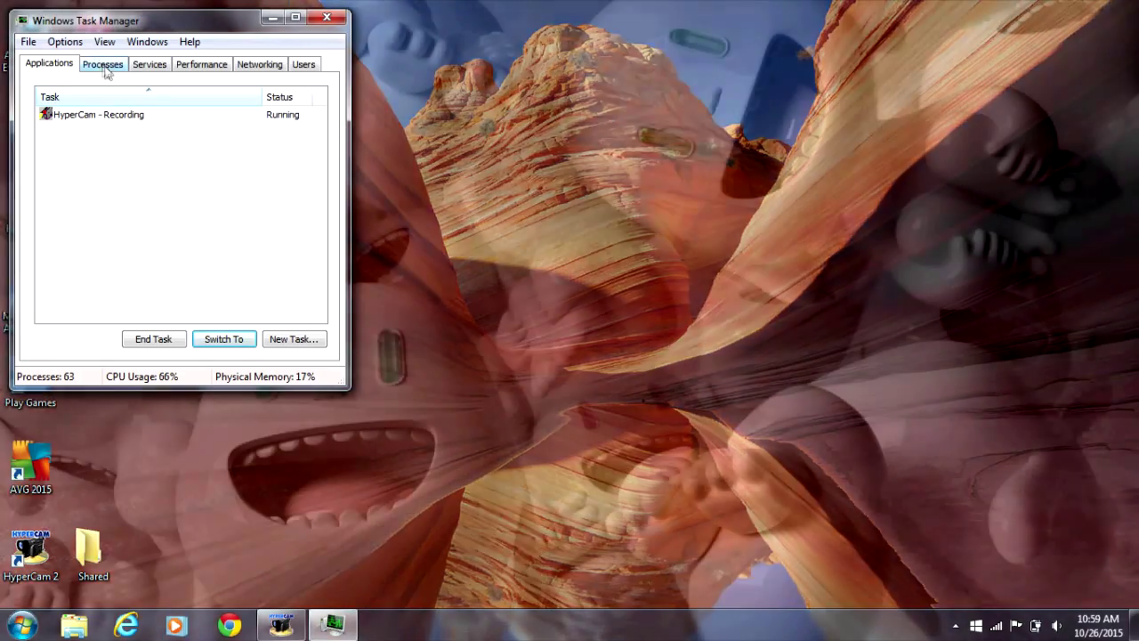
left_click(103, 65)
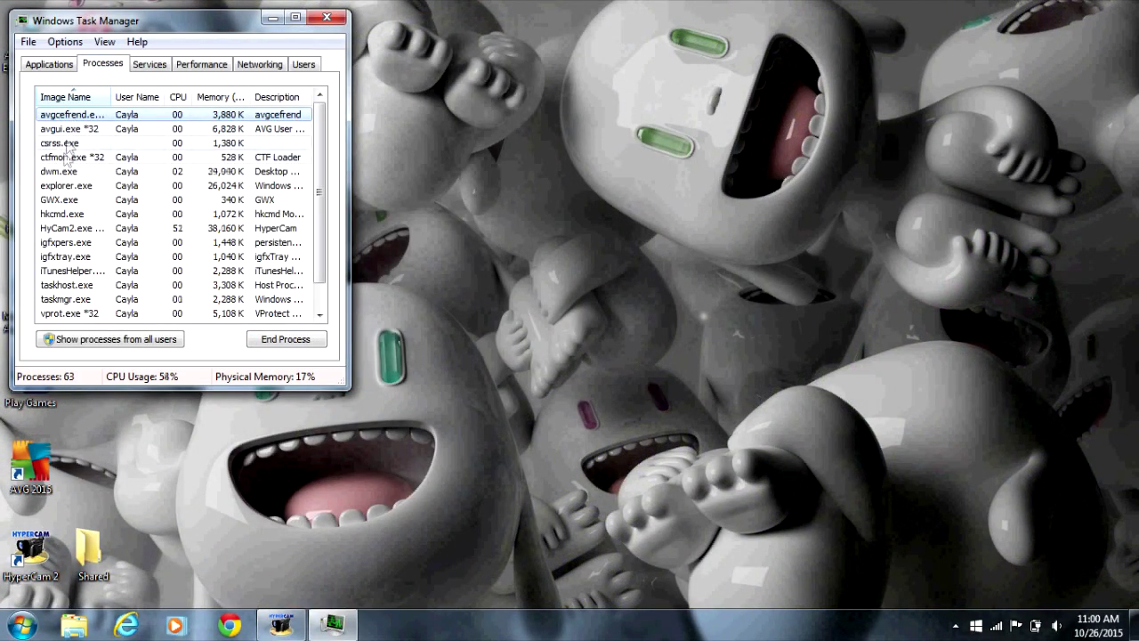
left_click(65, 202)
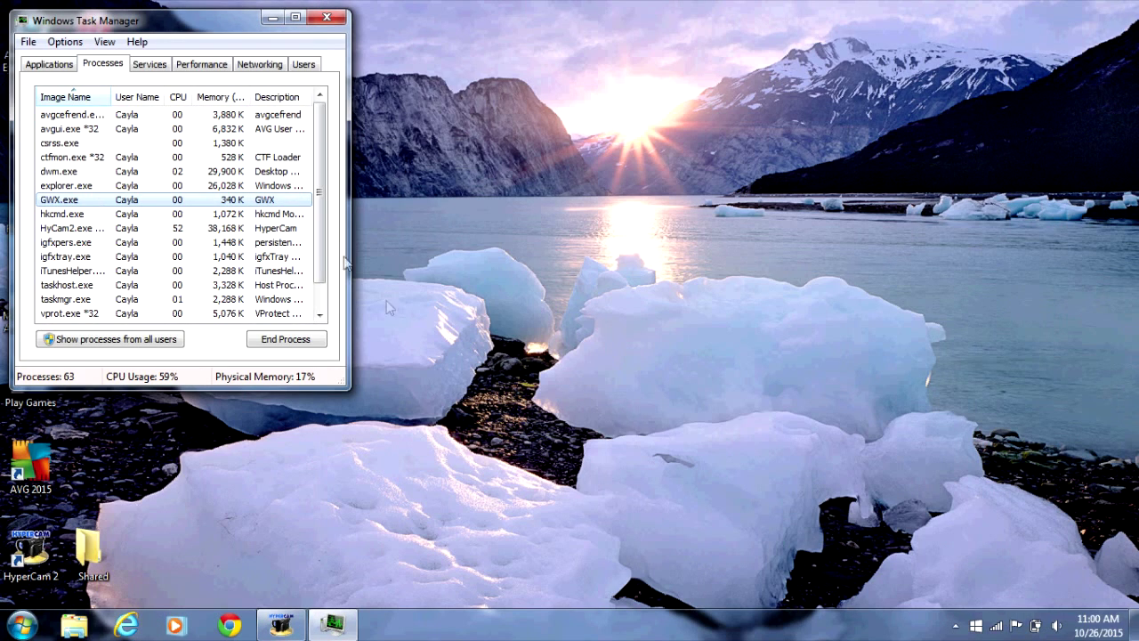
left_click(296, 347)
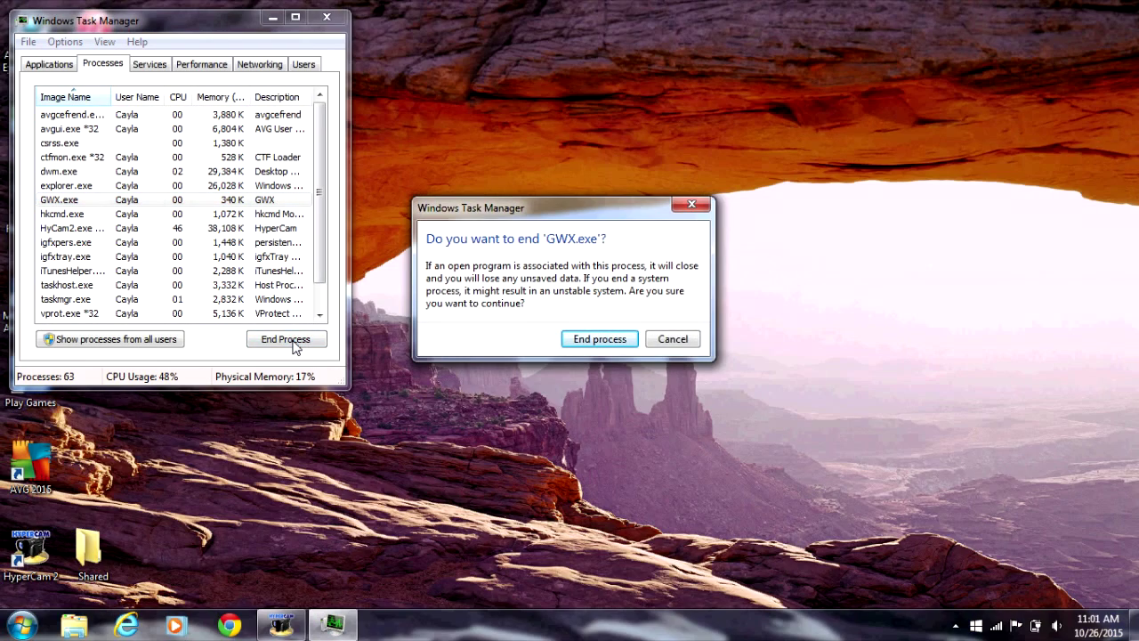
left_click(600, 339)
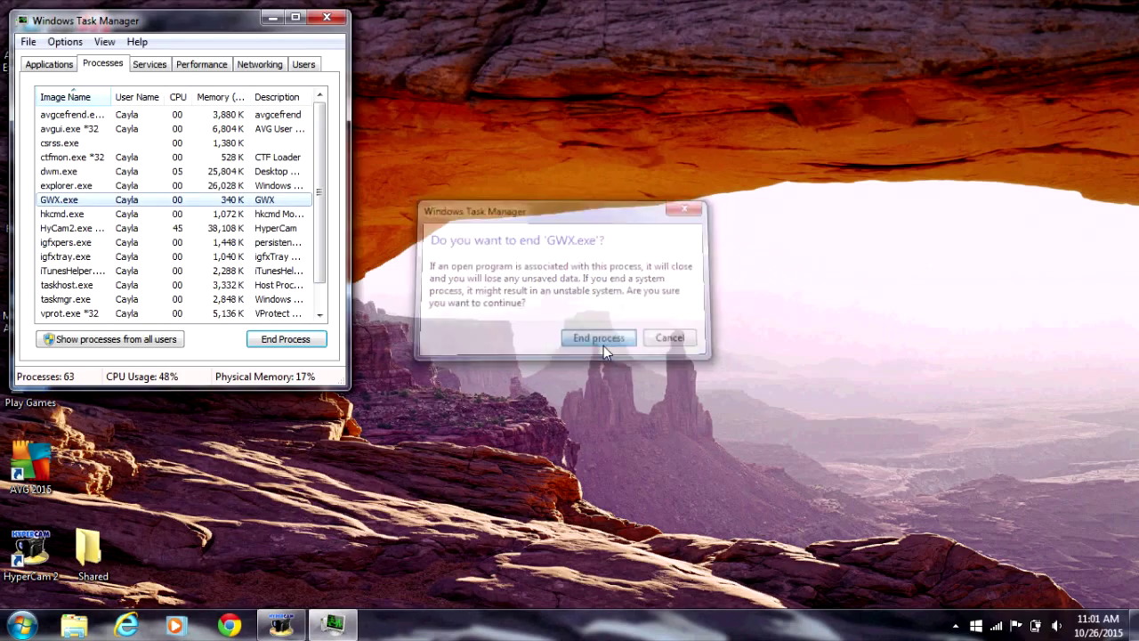
left_click(326, 17)
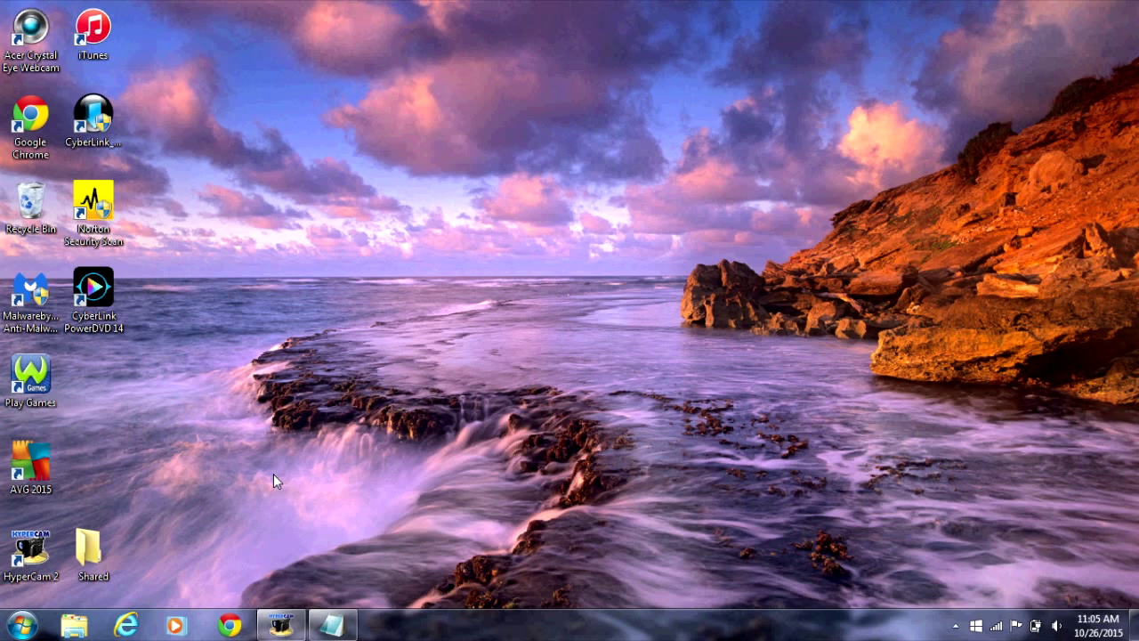
- Open the Windows folder on Local Disk (C:) in Explorer
left_click(75, 626)
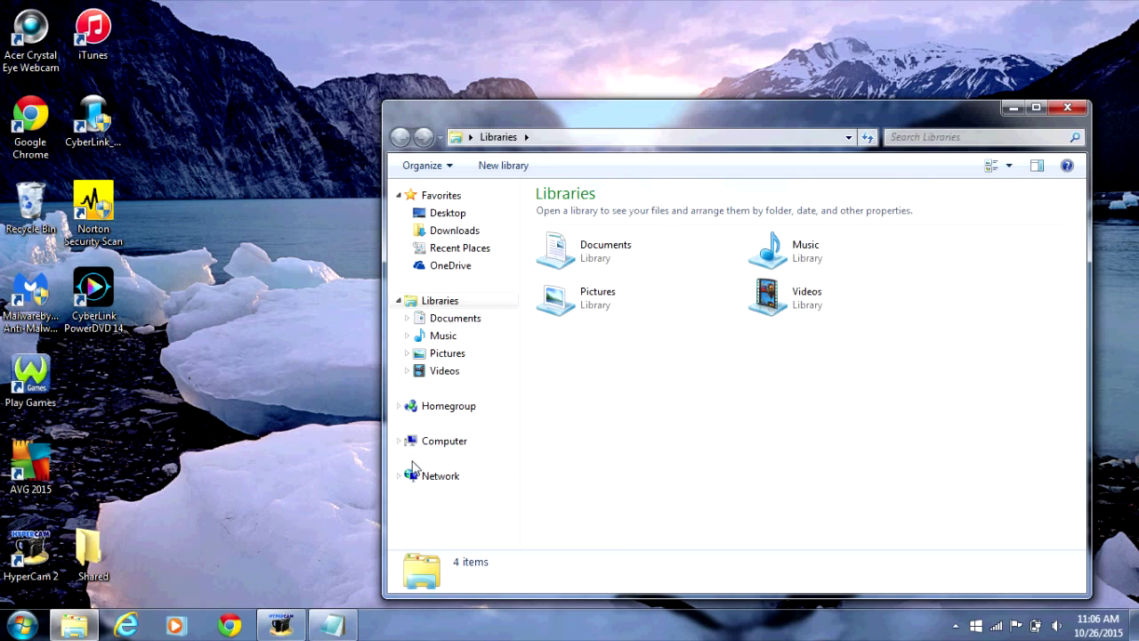
left_click(441, 449)
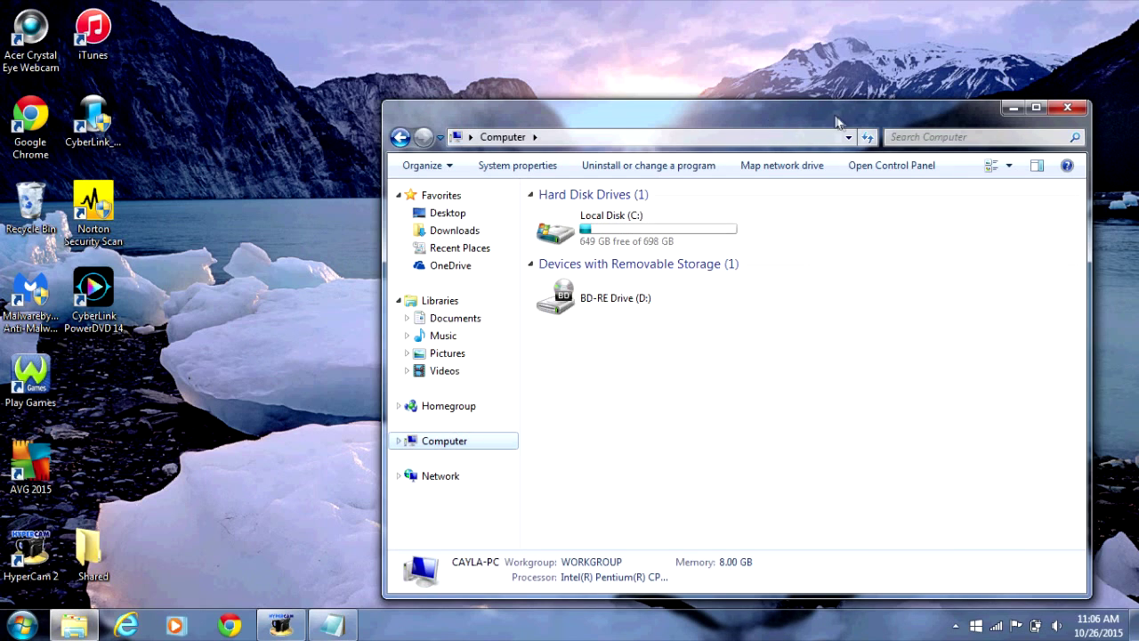
double_click(686, 235)
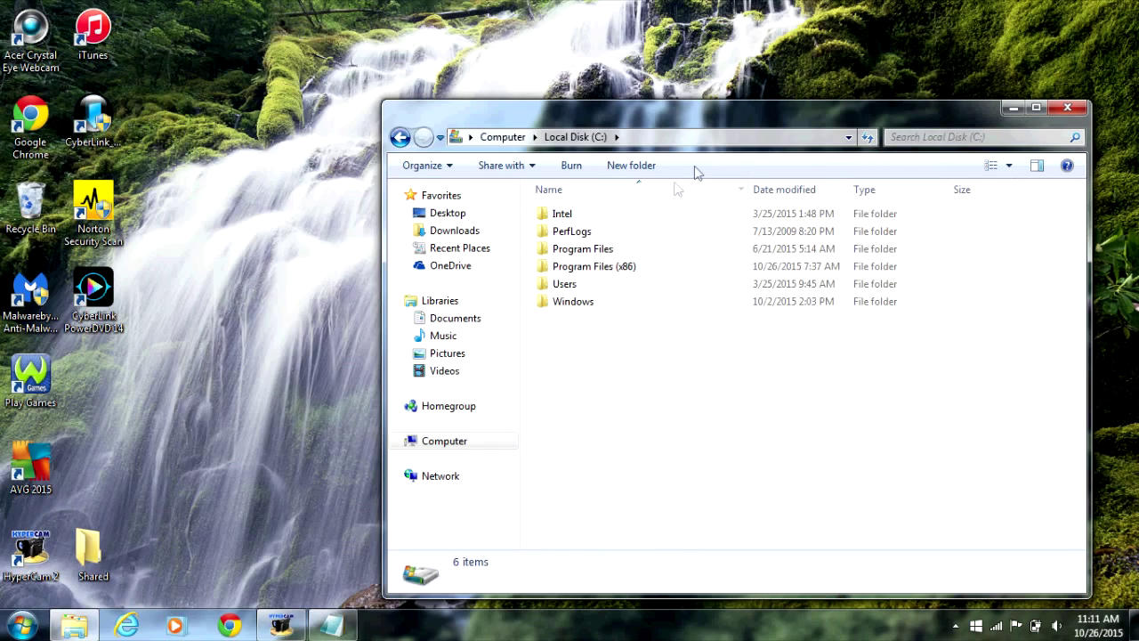
double_click(574, 302)
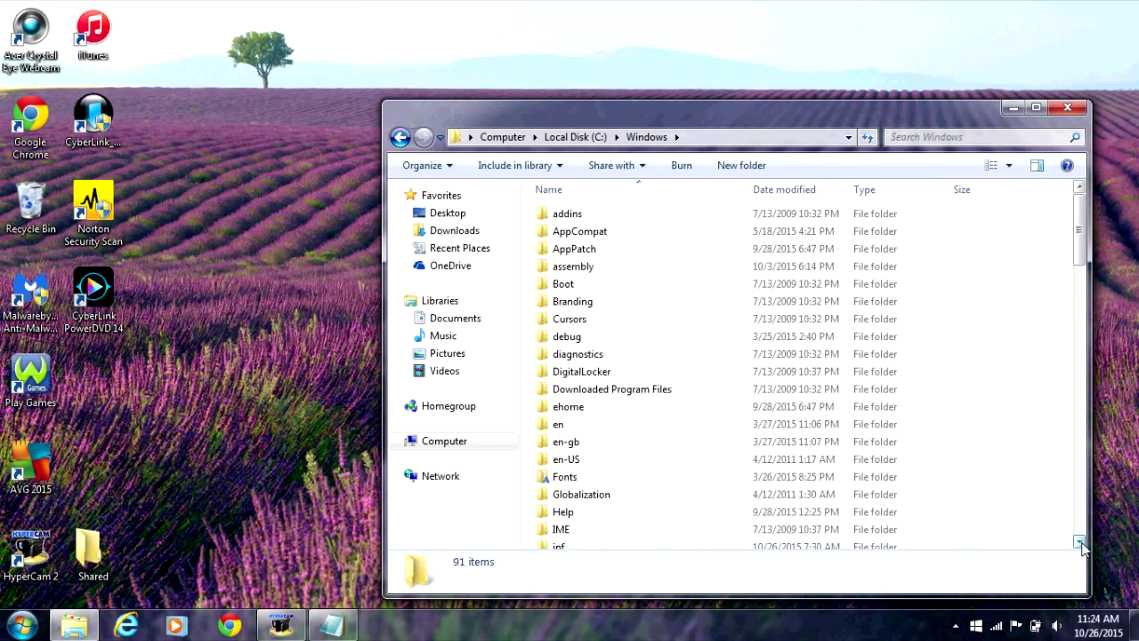
- Open the SysWOW64 folder and select the GWX folder, bringing up its context menu
left_click_drag(1080, 543, 1079, 543)
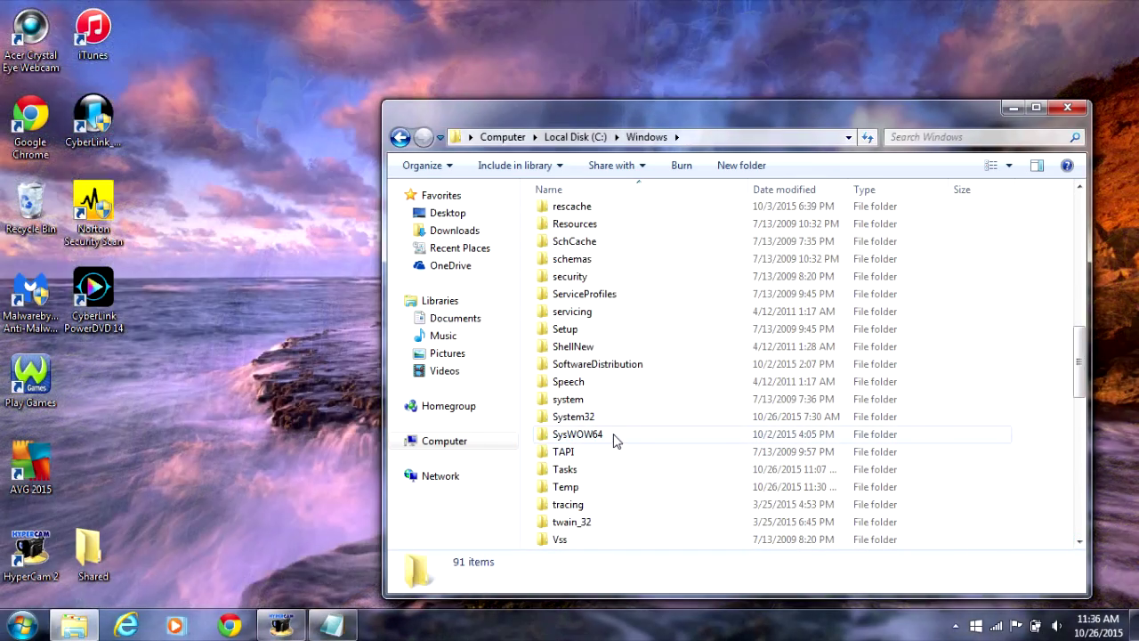
left_click(615, 441)
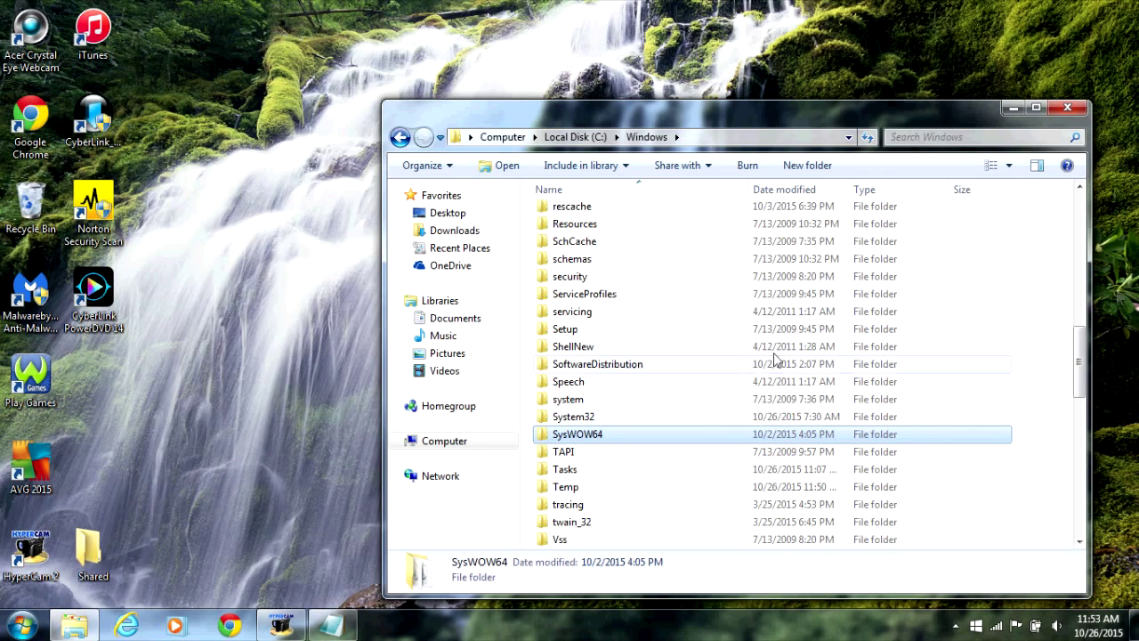
mouse_move(570, 422)
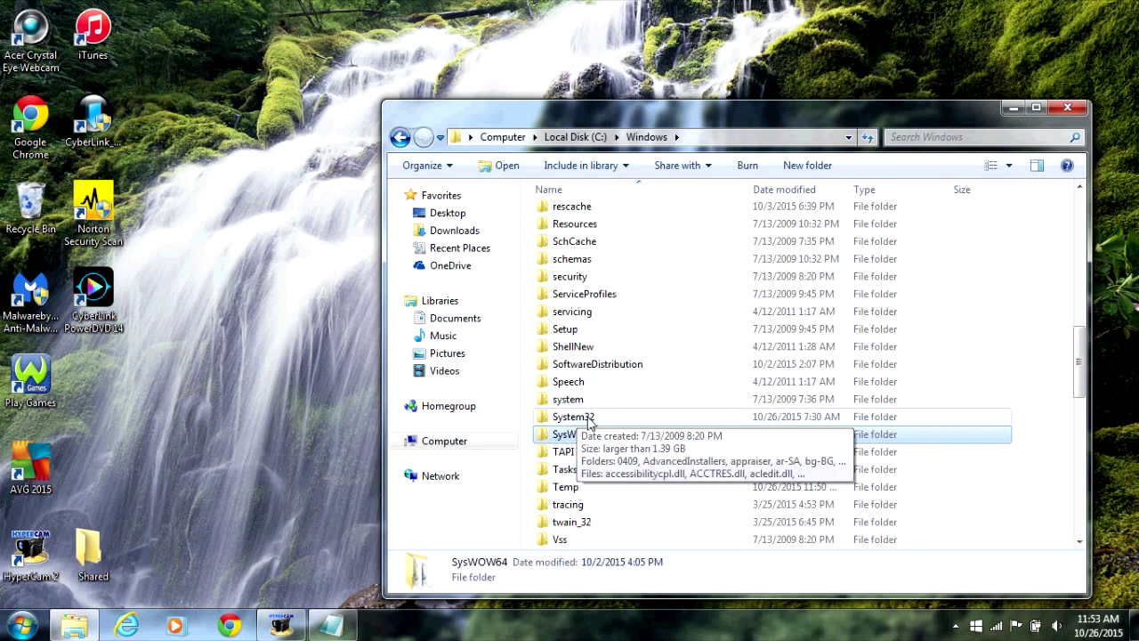
left_click(587, 418)
left_click(627, 436)
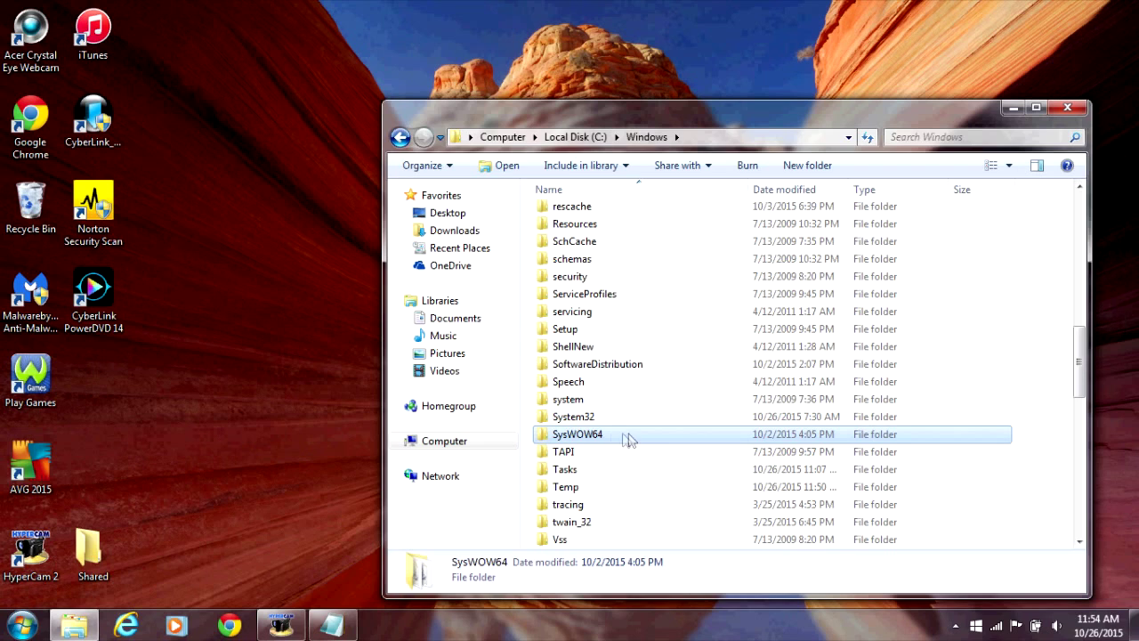
double_click(631, 434)
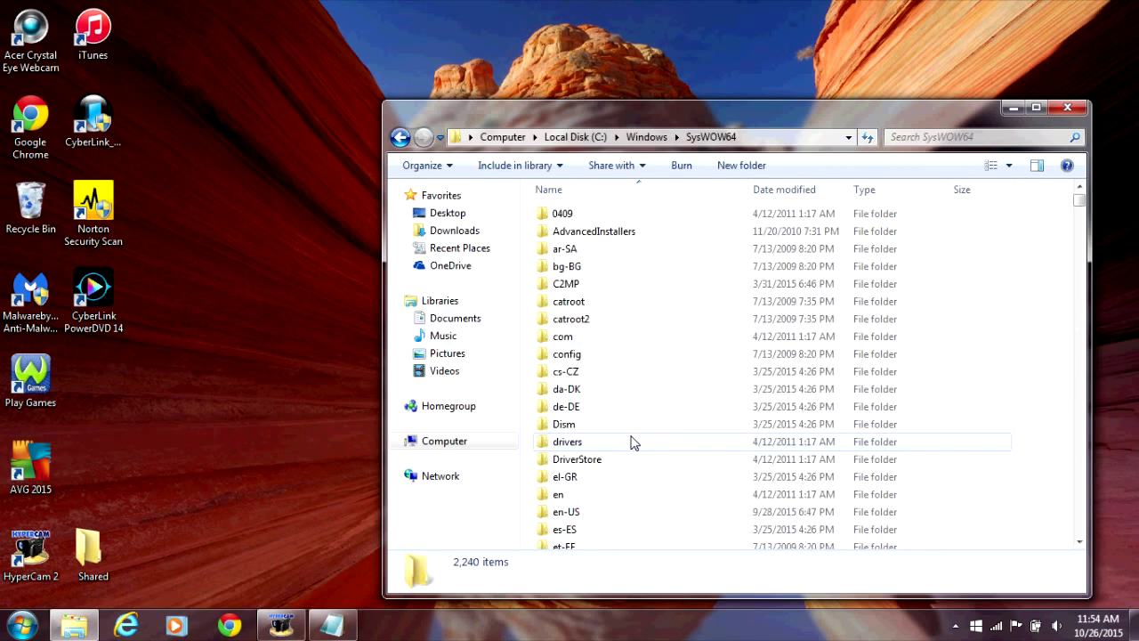
left_click(1079, 541)
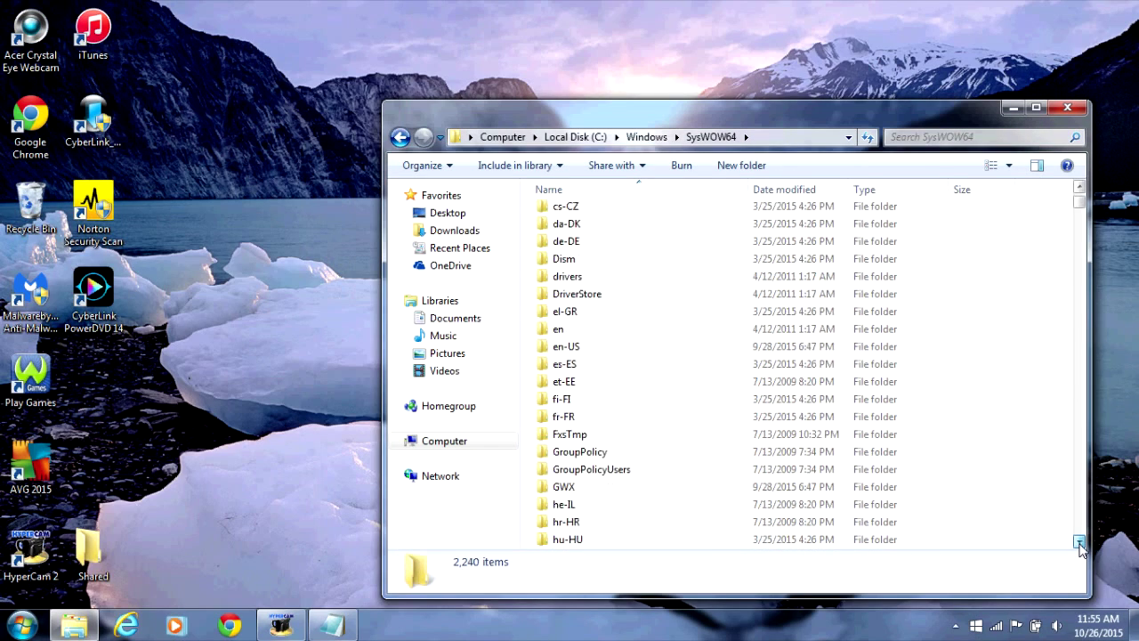
scroll(1079, 541, "down", 1)
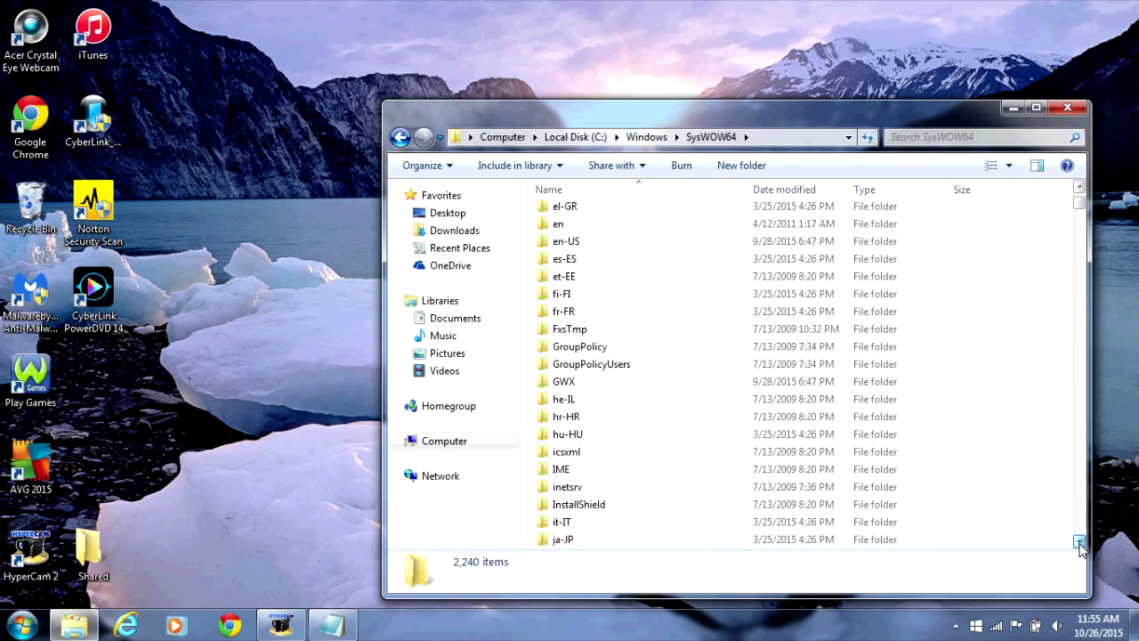
left_click(594, 382)
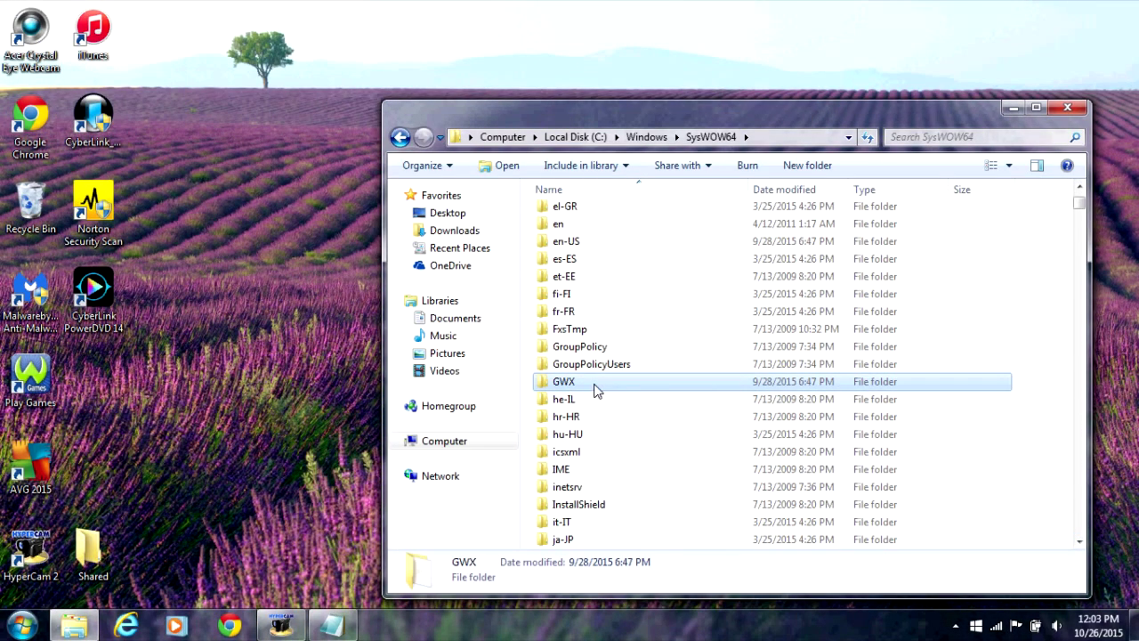
right_click(594, 388)
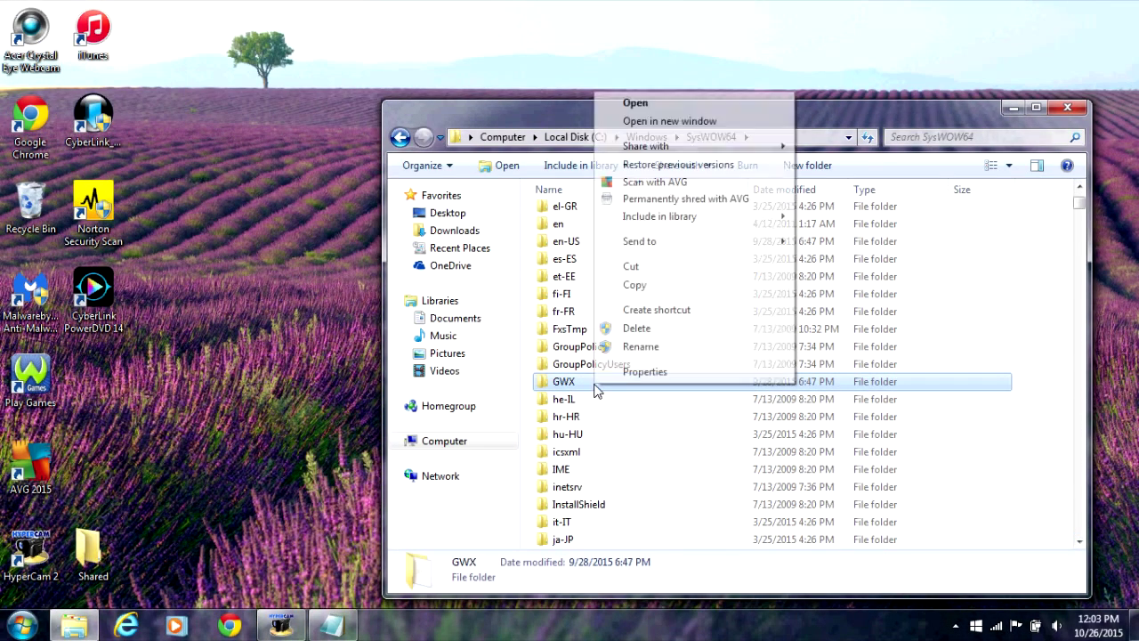
- Try deleting GWX (refused for lacking TrustedInstaller permission), then open its Properties
left_click(637, 329)
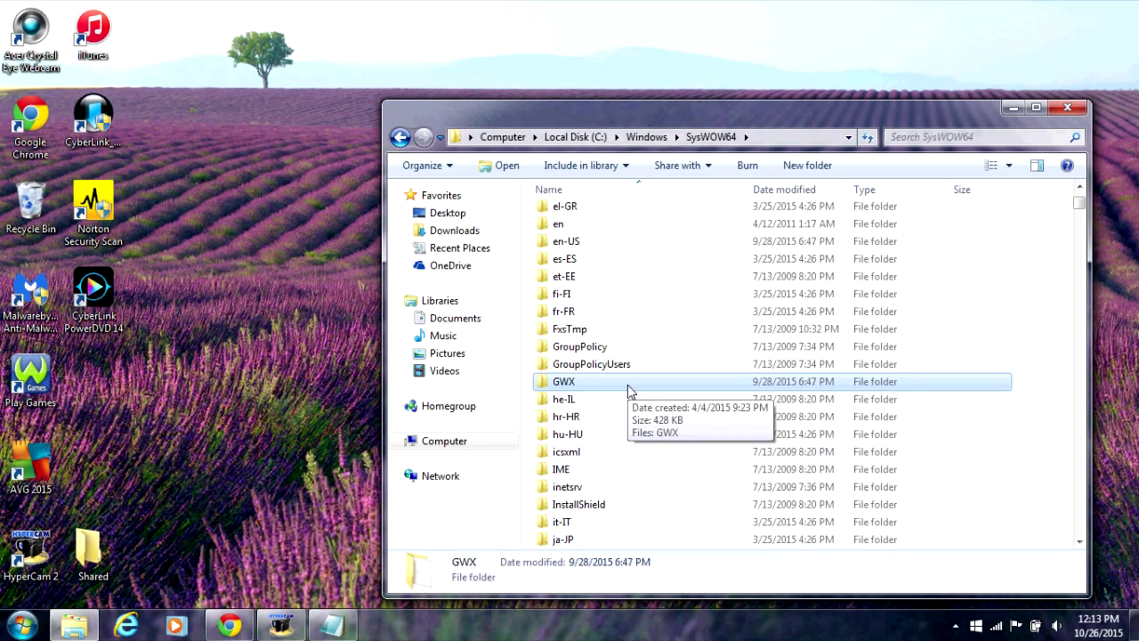
right_click(627, 384)
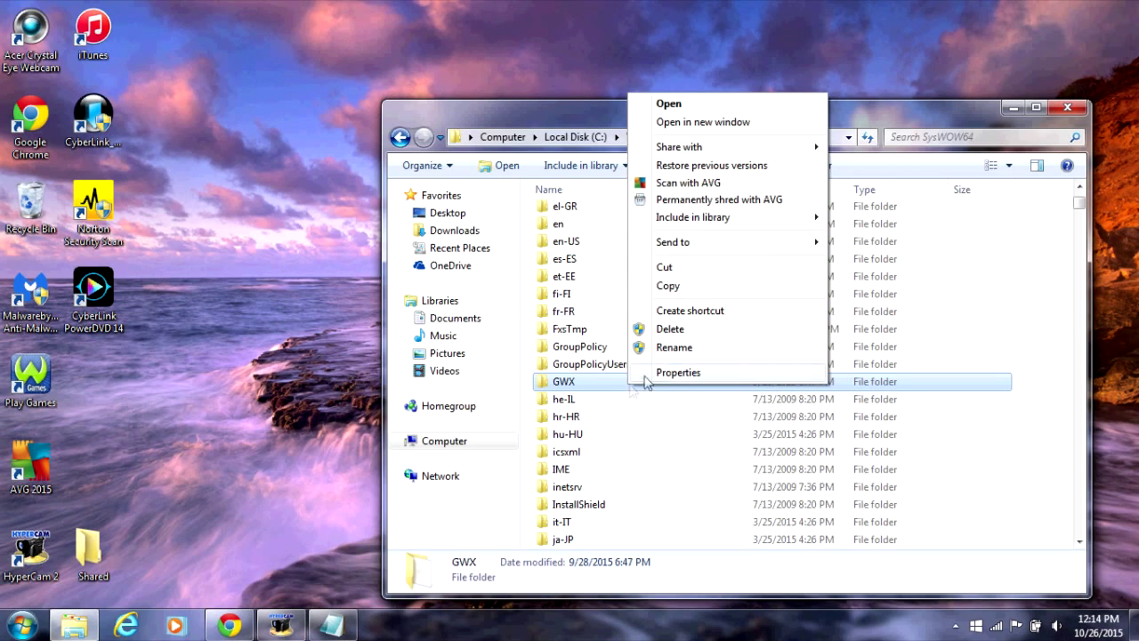
left_click(681, 373)
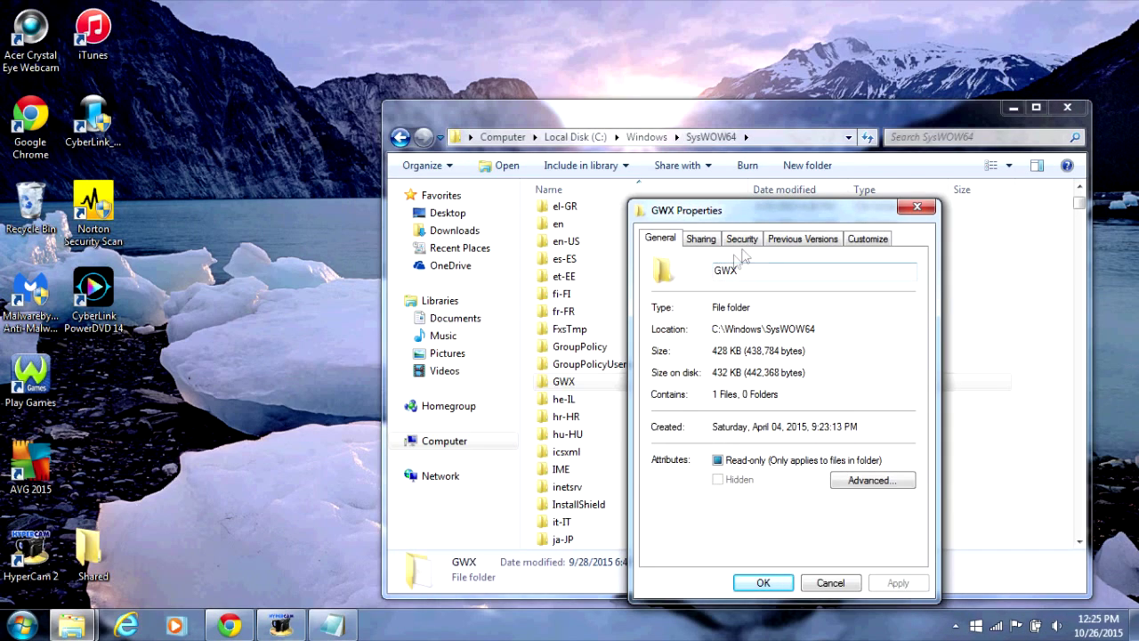
- Make your own account owner of GWX and its subcontainers via Advanced Security, then close the dialogs
left_click(747, 246)
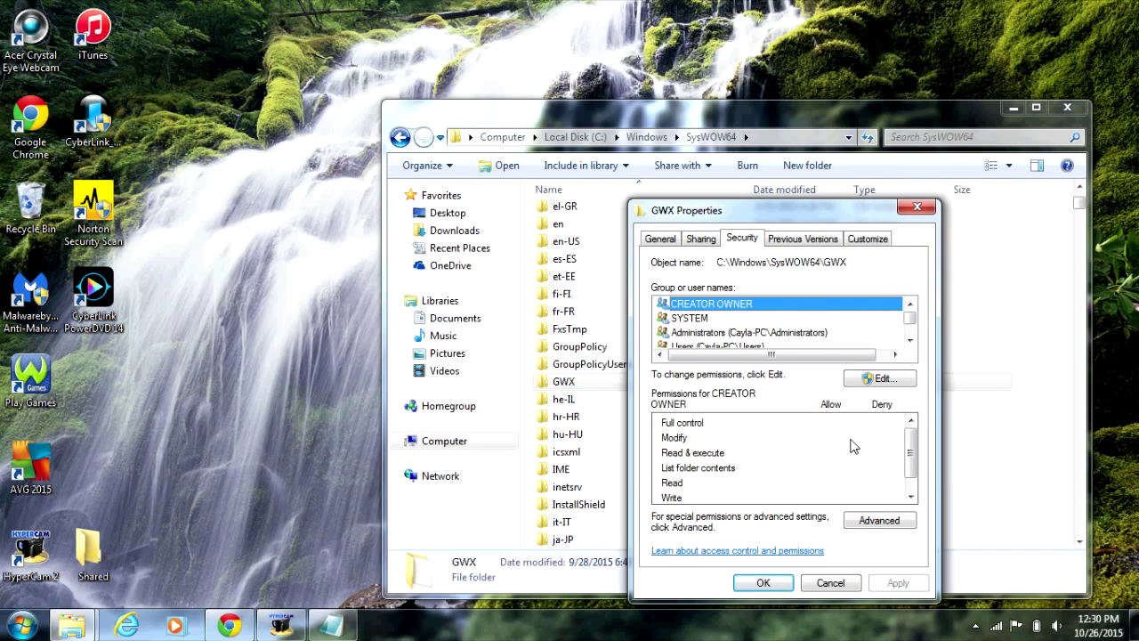
left_click(879, 521)
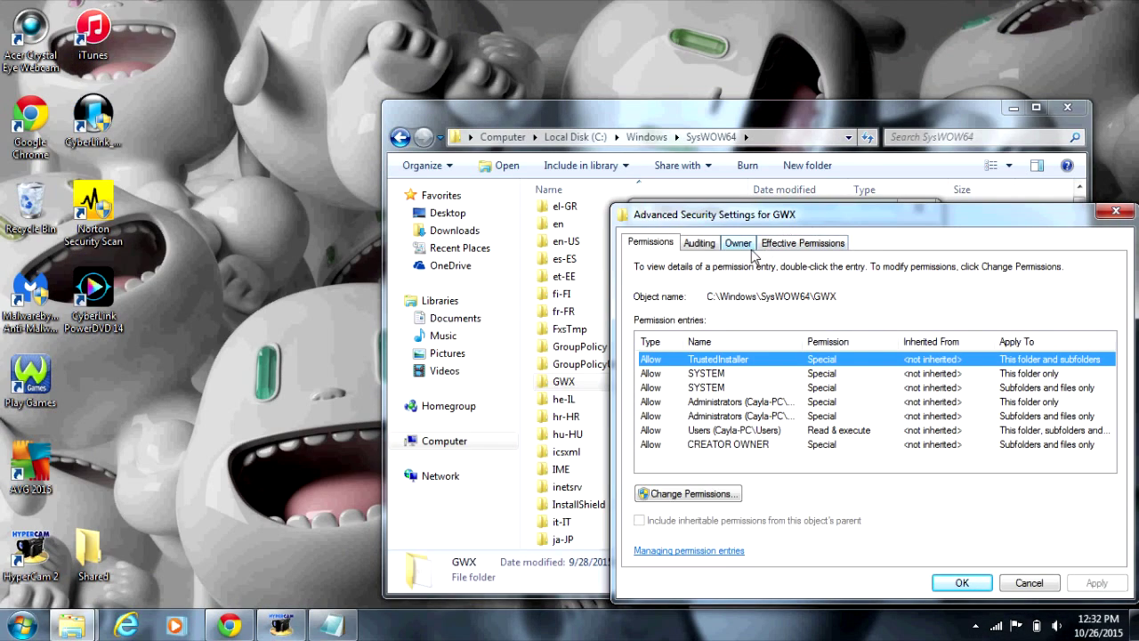
left_click(746, 247)
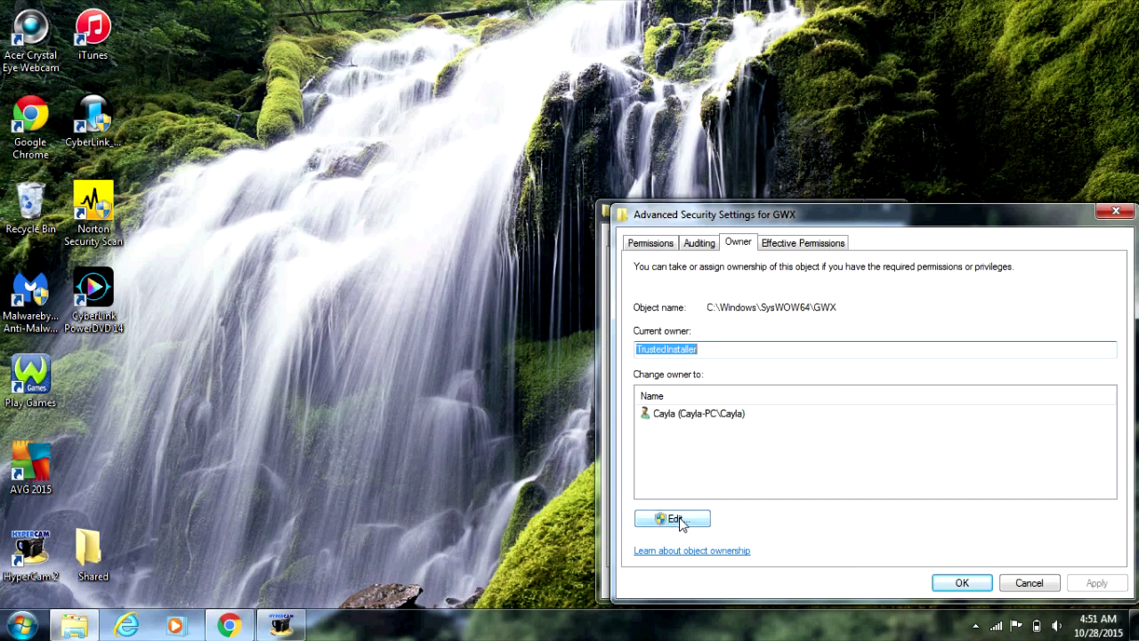
left_click(680, 521)
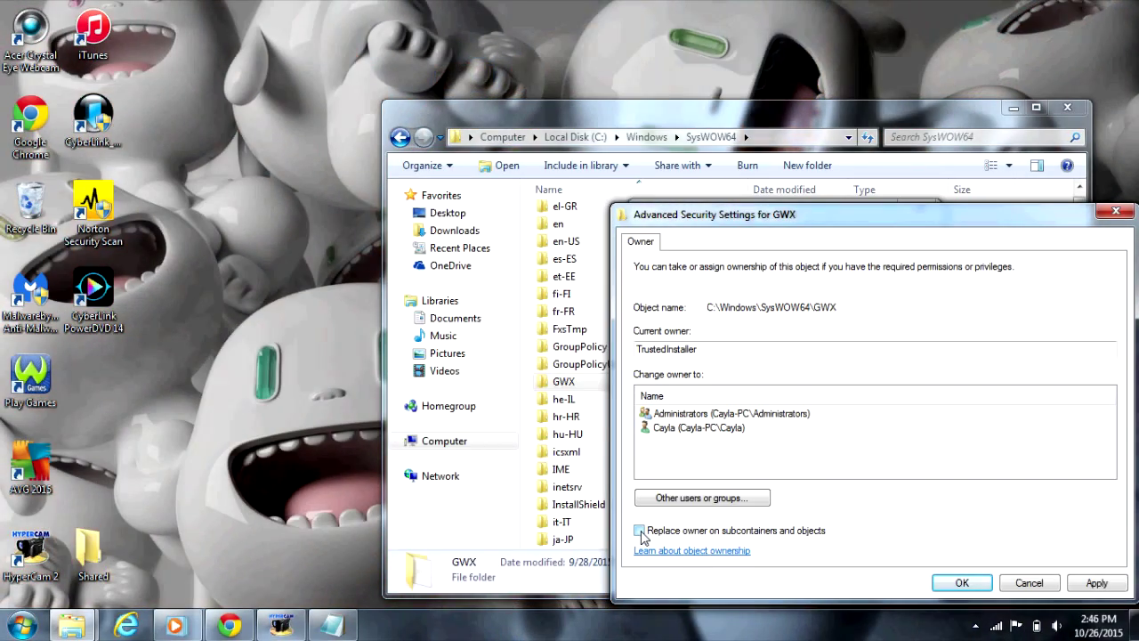
left_click(639, 531)
left_click(728, 430)
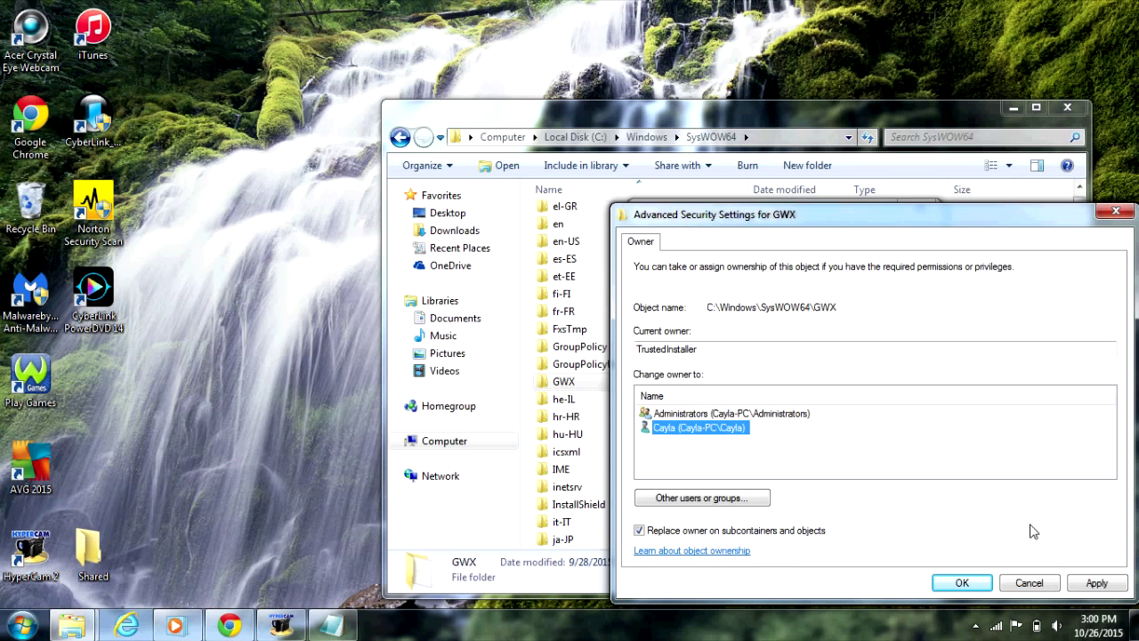
left_click(1103, 584)
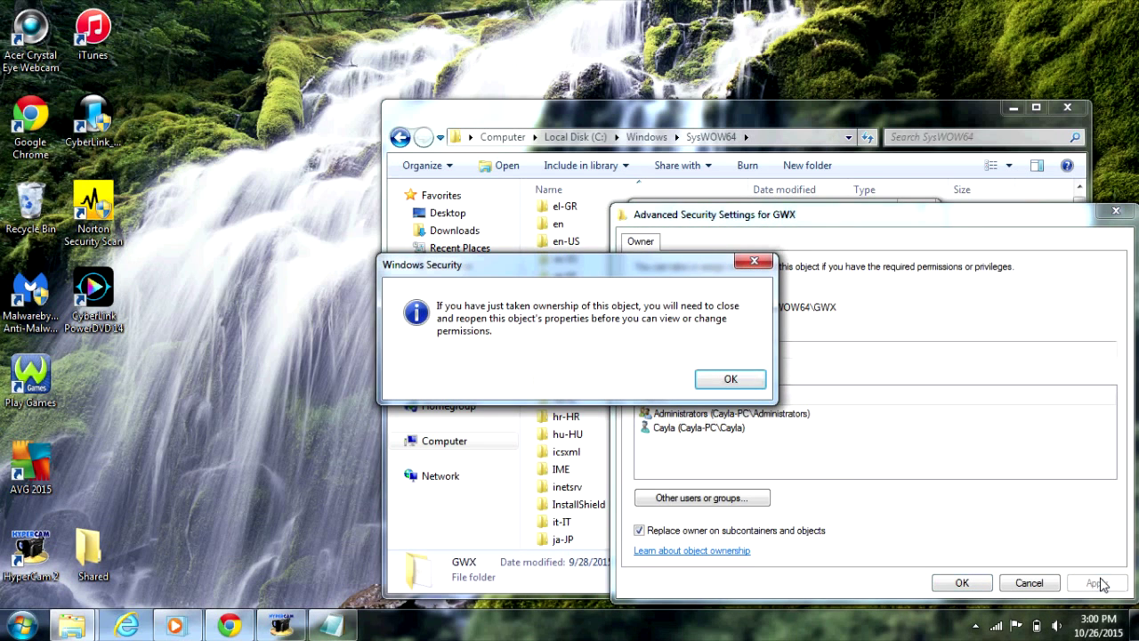
left_click(745, 380)
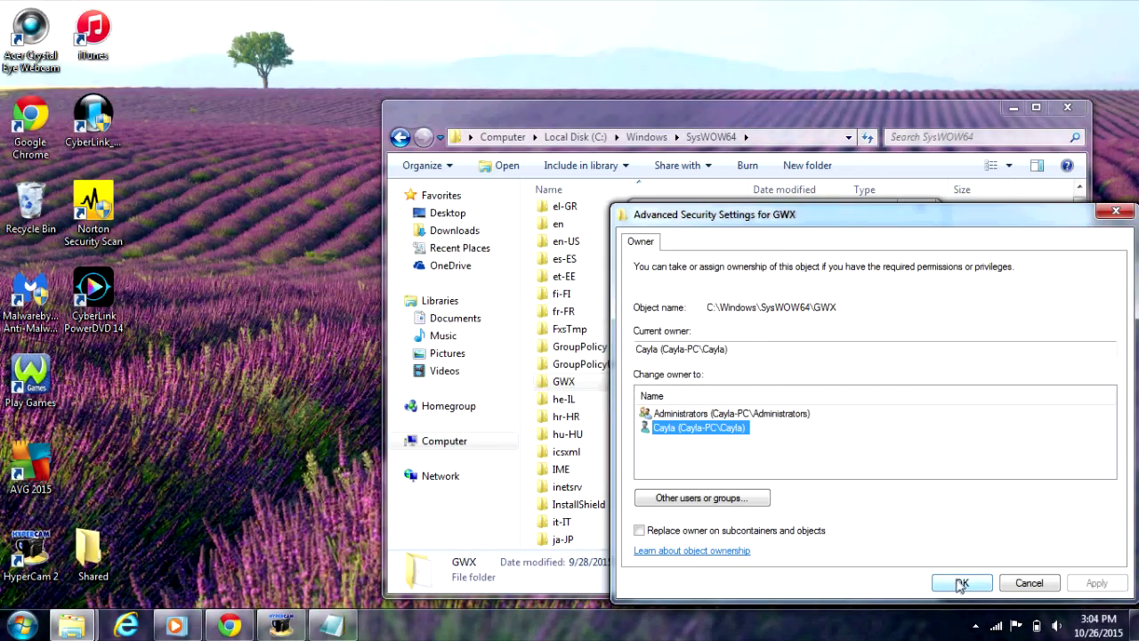
left_click(962, 583)
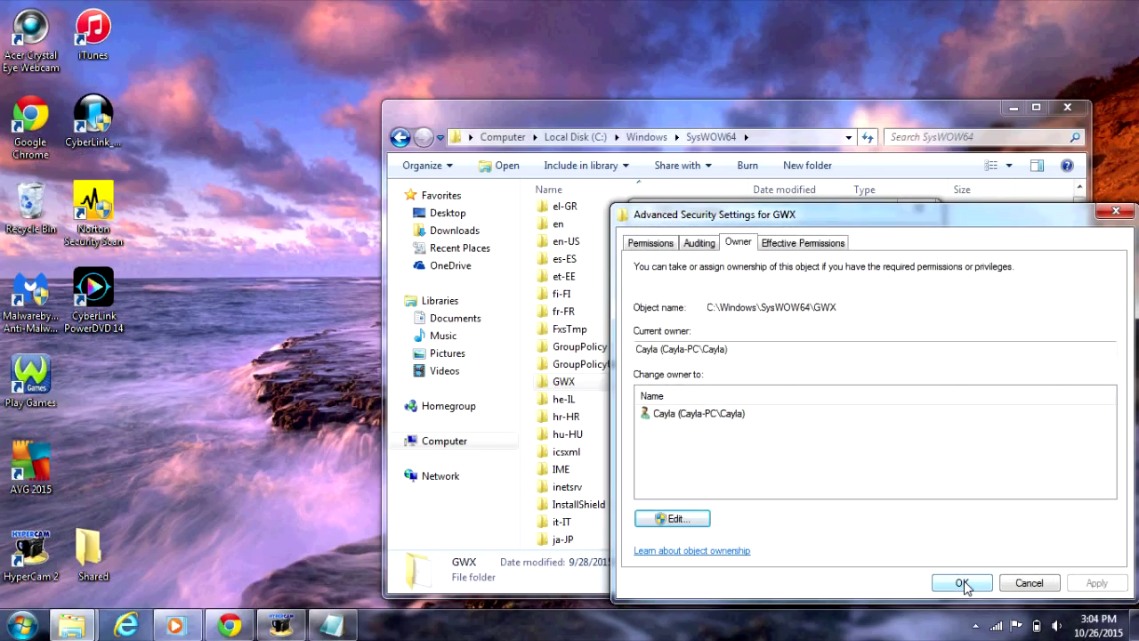
left_click(962, 583)
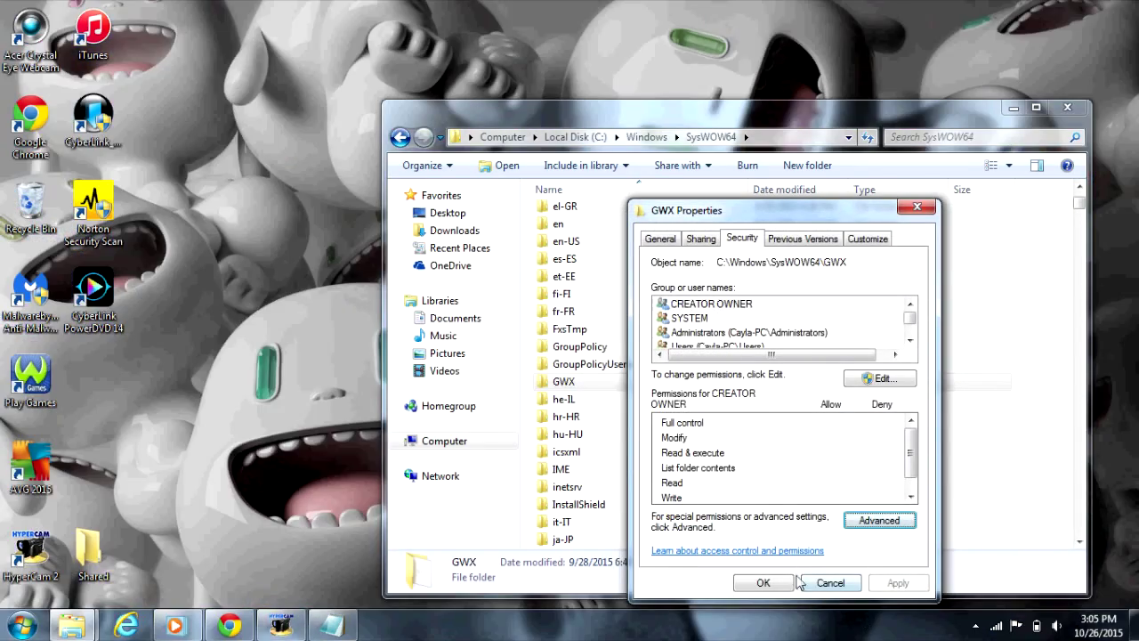
left_click(763, 582)
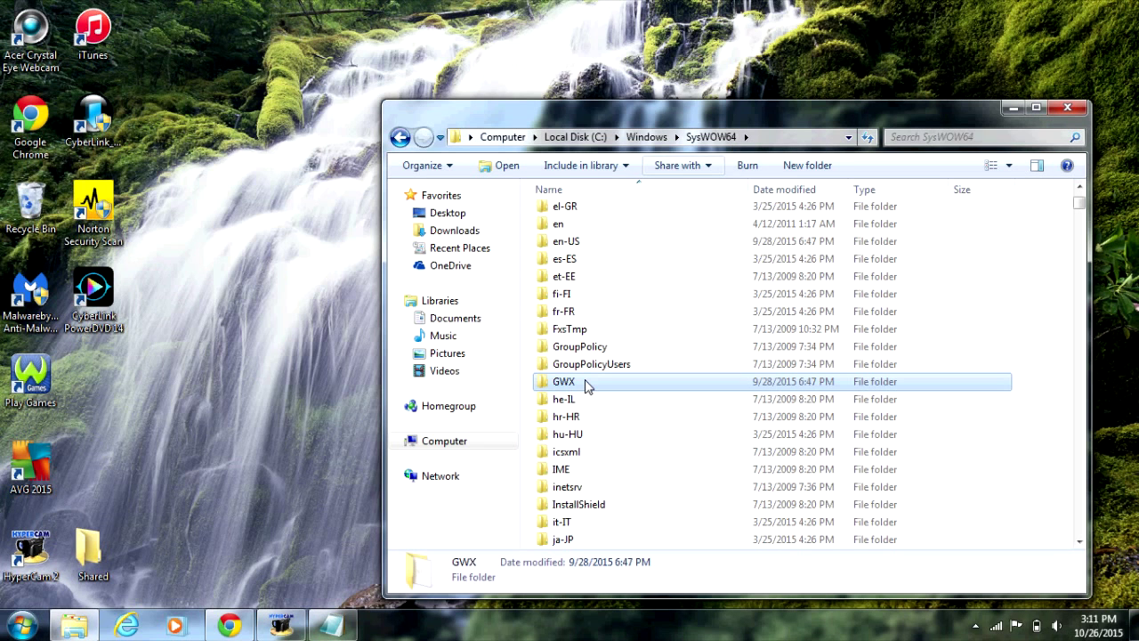
- Give the Users group Full control of the GWX folder and apply the permissions
right_click(627, 383)
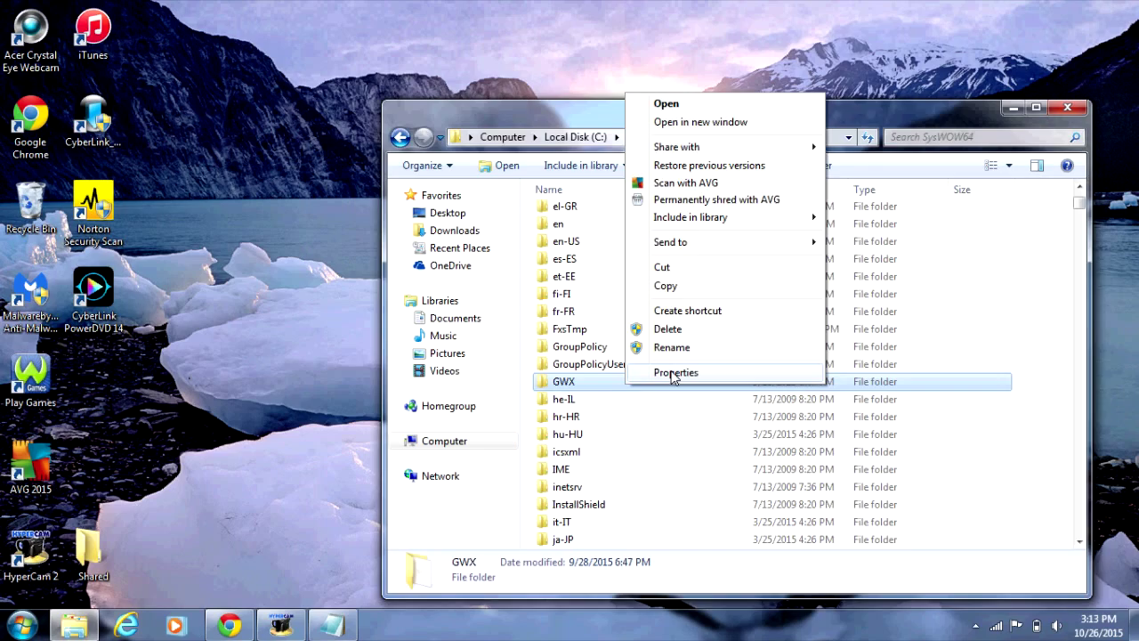
left_click(673, 372)
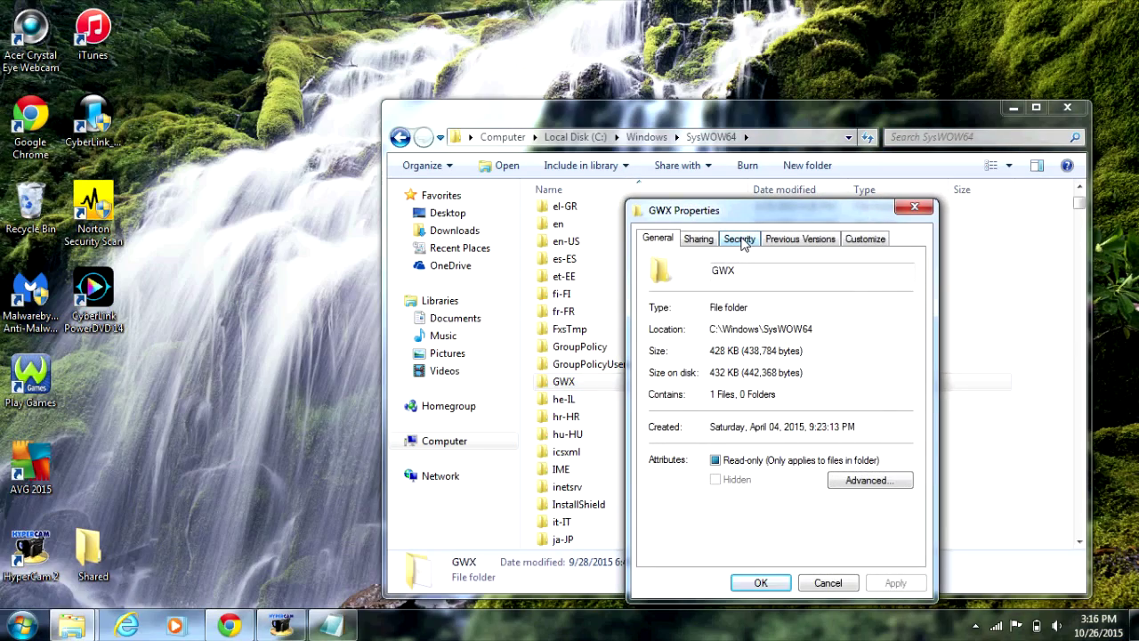
left_click(740, 239)
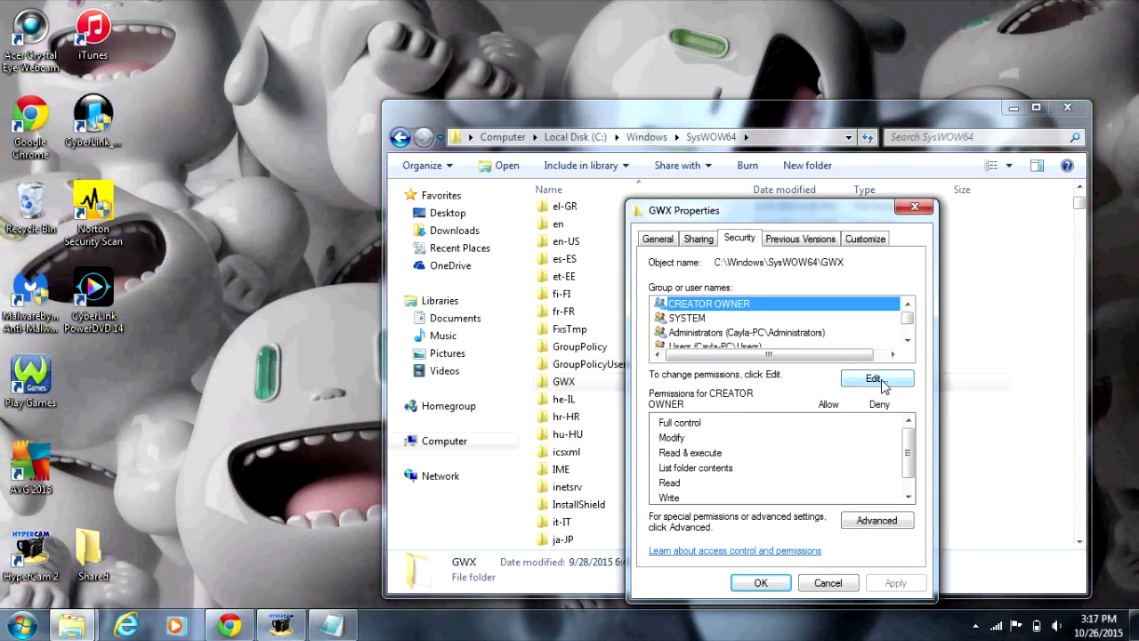
left_click(877, 380)
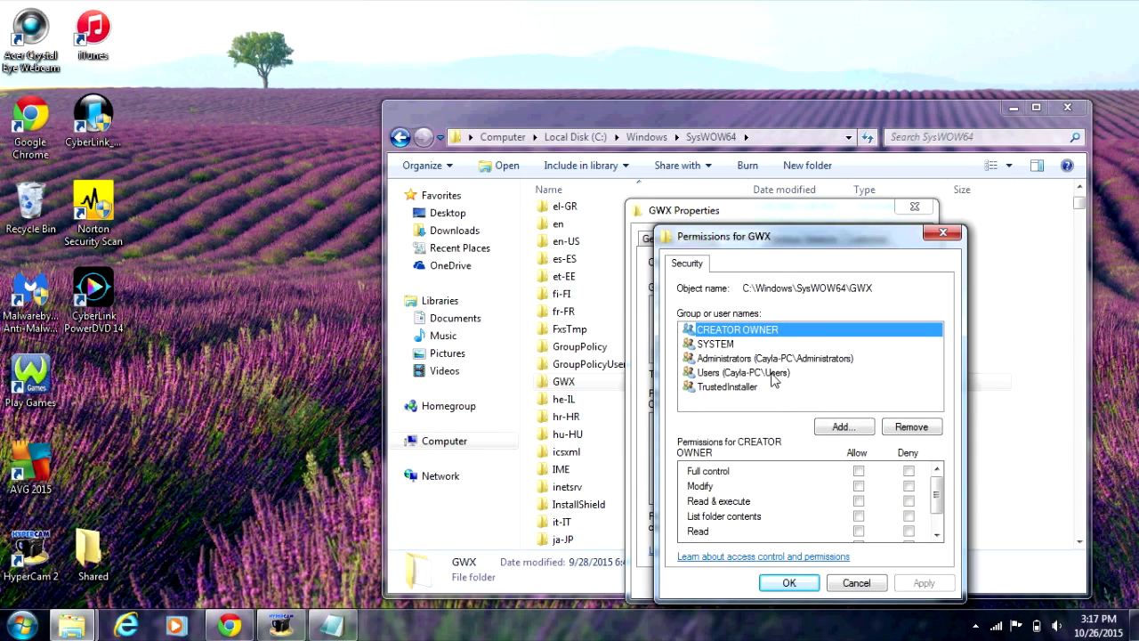
left_click(771, 374)
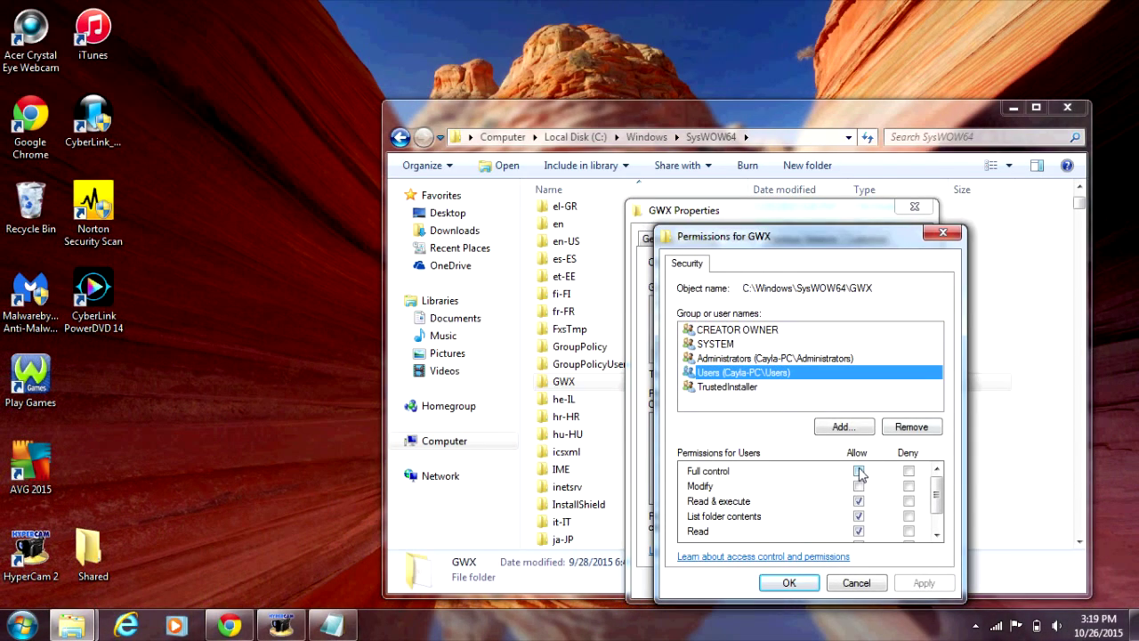
left_click(859, 472)
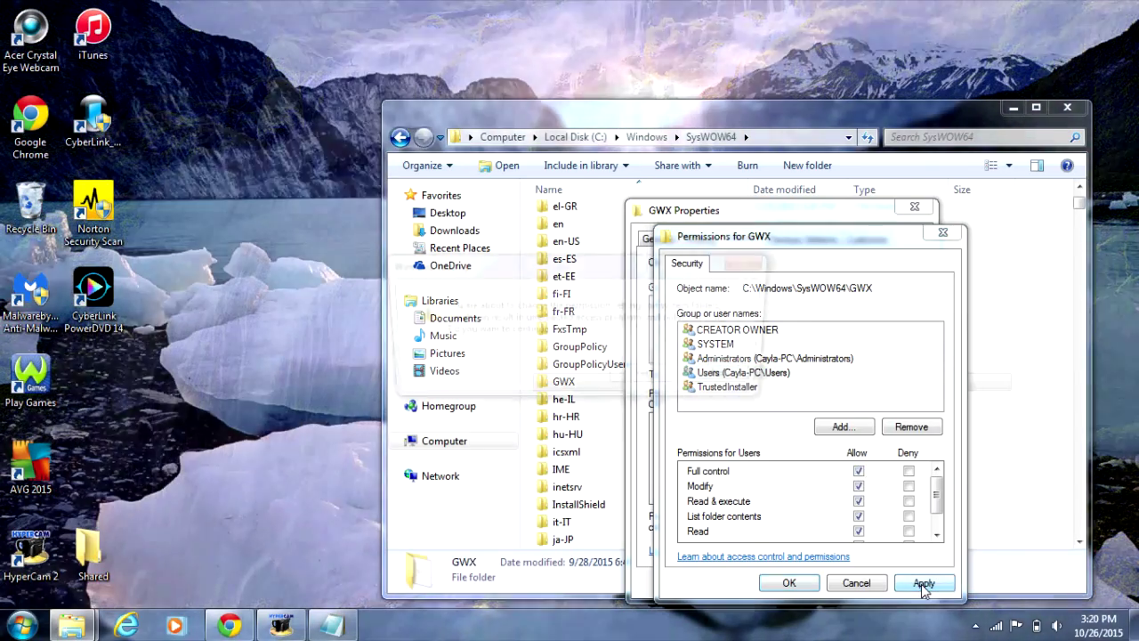
left_click(924, 583)
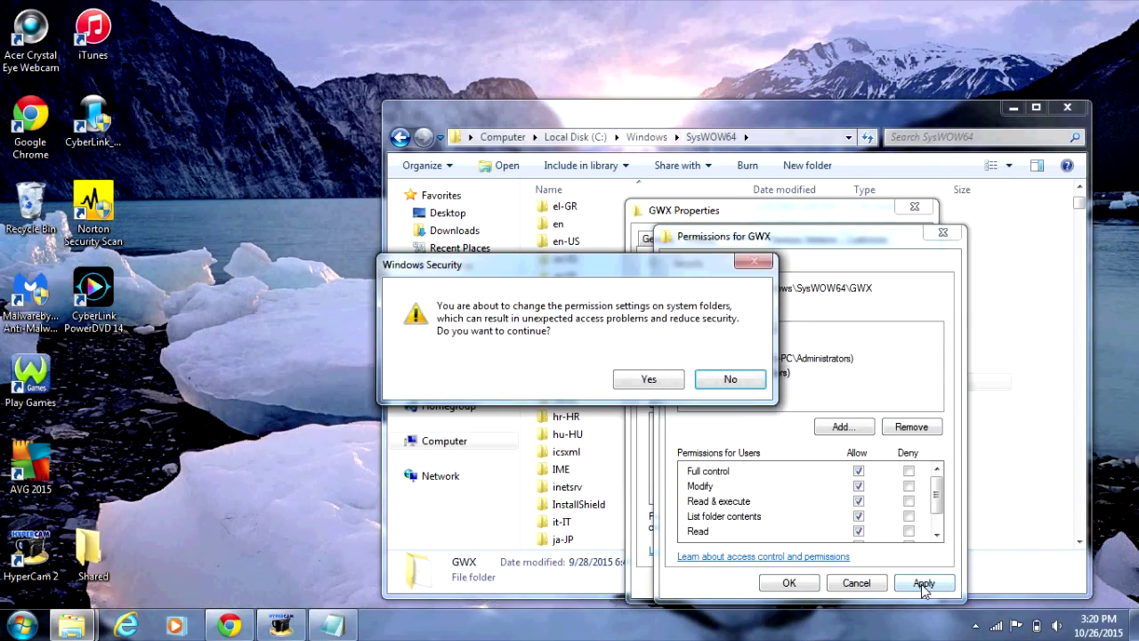
left_click(649, 380)
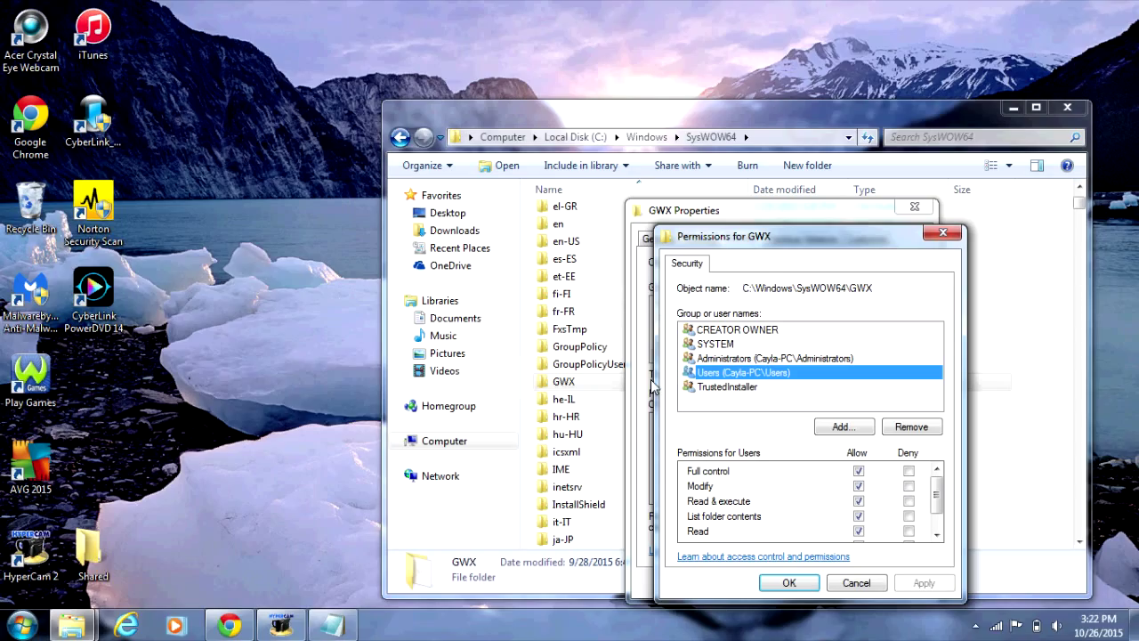
left_click(789, 583)
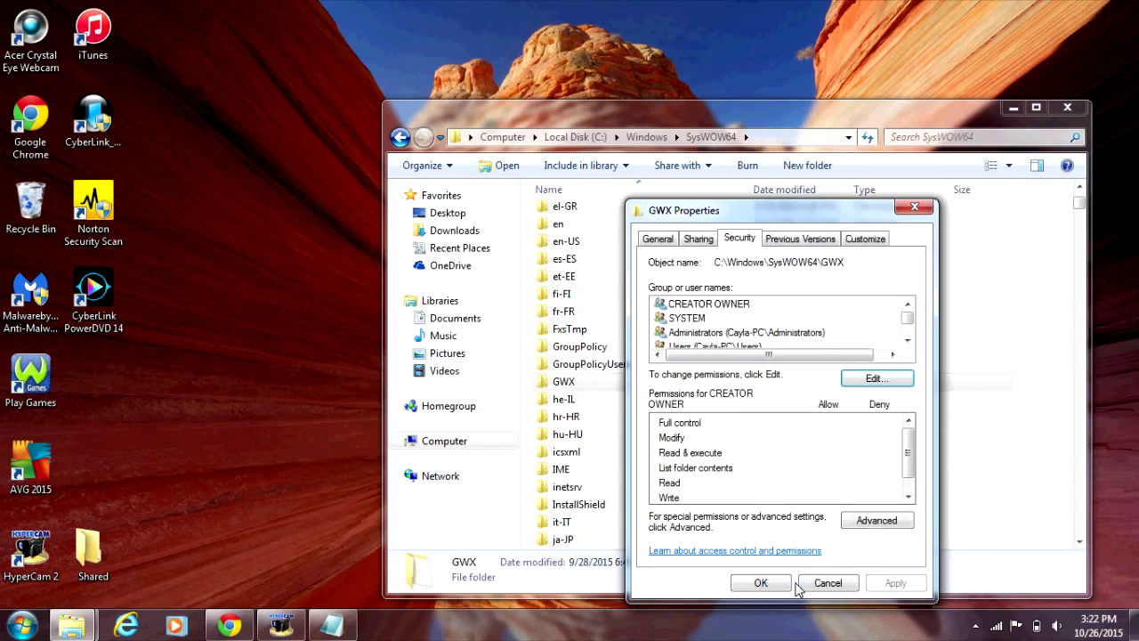
left_click(764, 583)
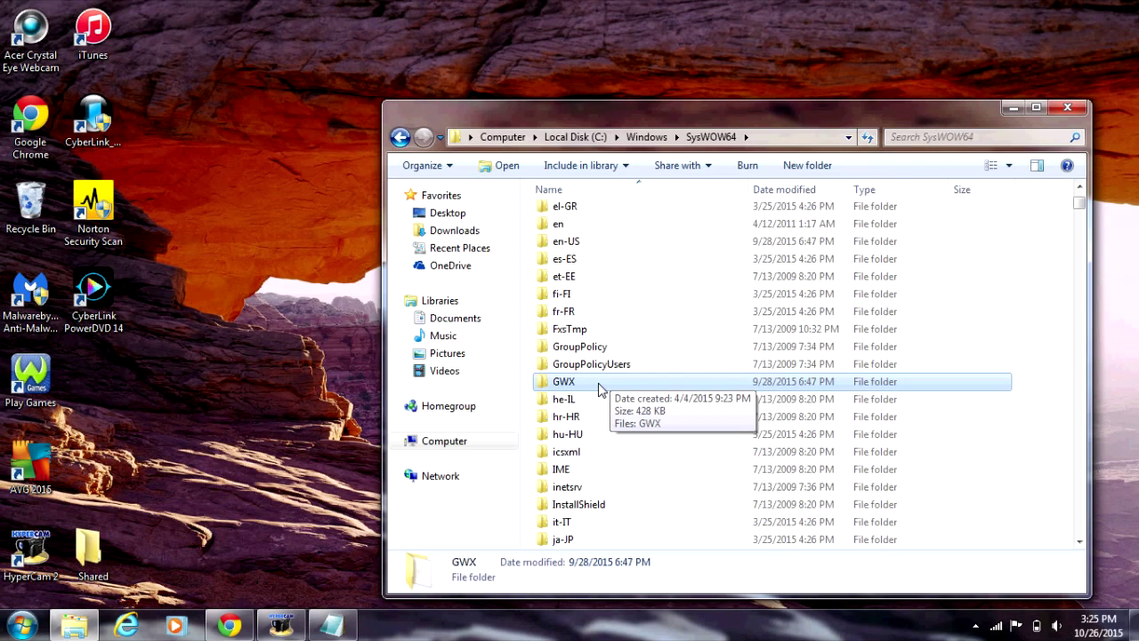
- Delete the GWX folder from SysWOW64, confirming the move to the Recycle Bin
right_click(600, 389)
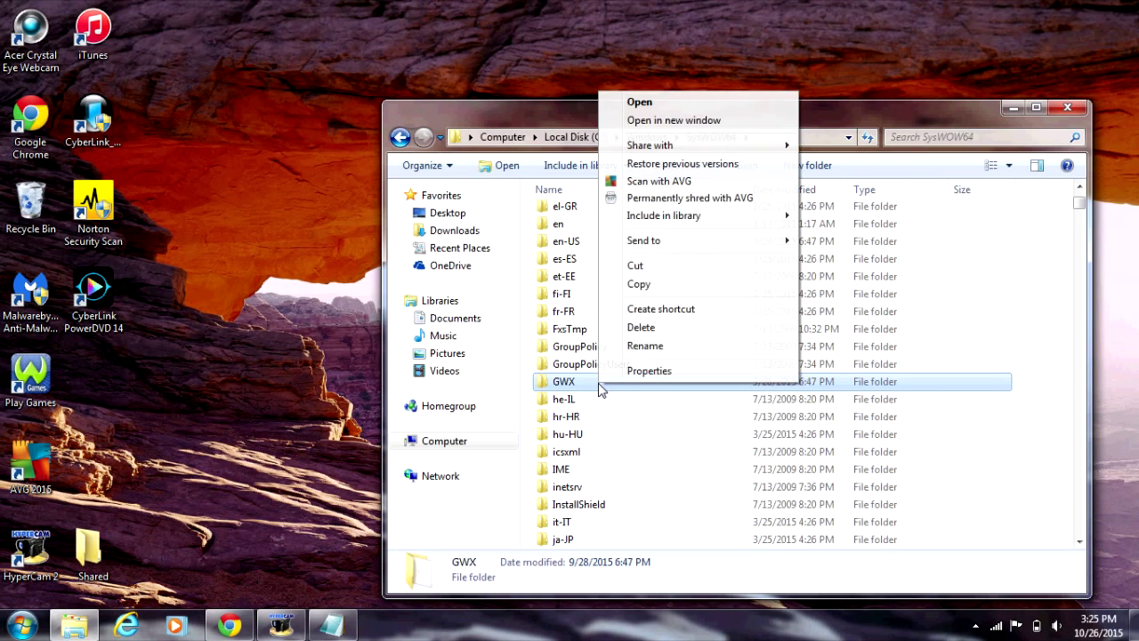
left_click(637, 331)
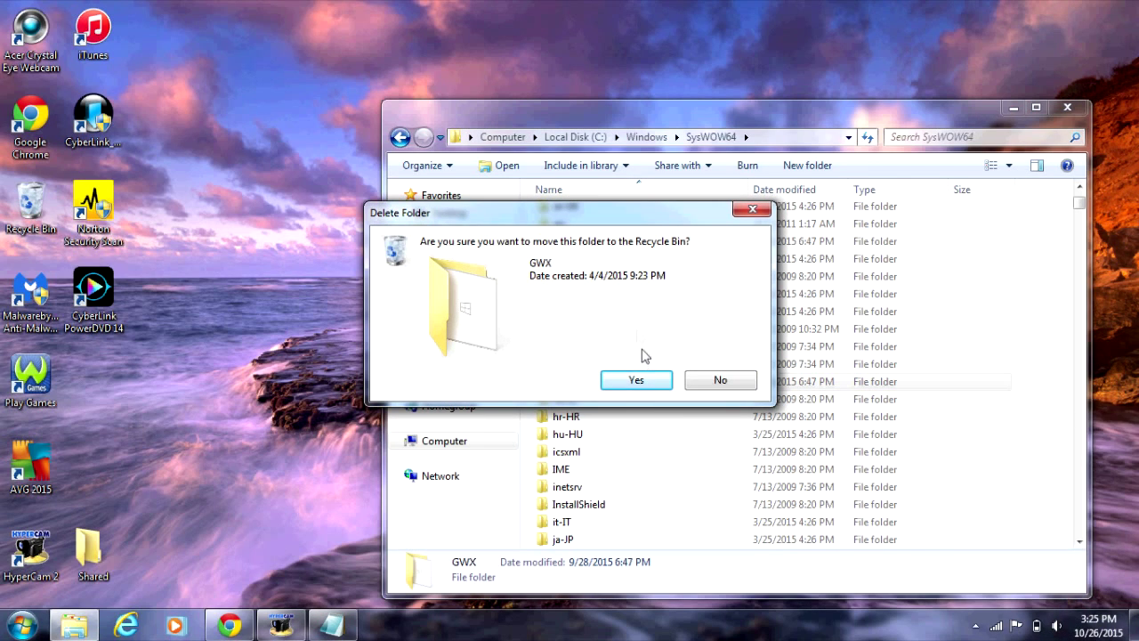
left_click(650, 380)
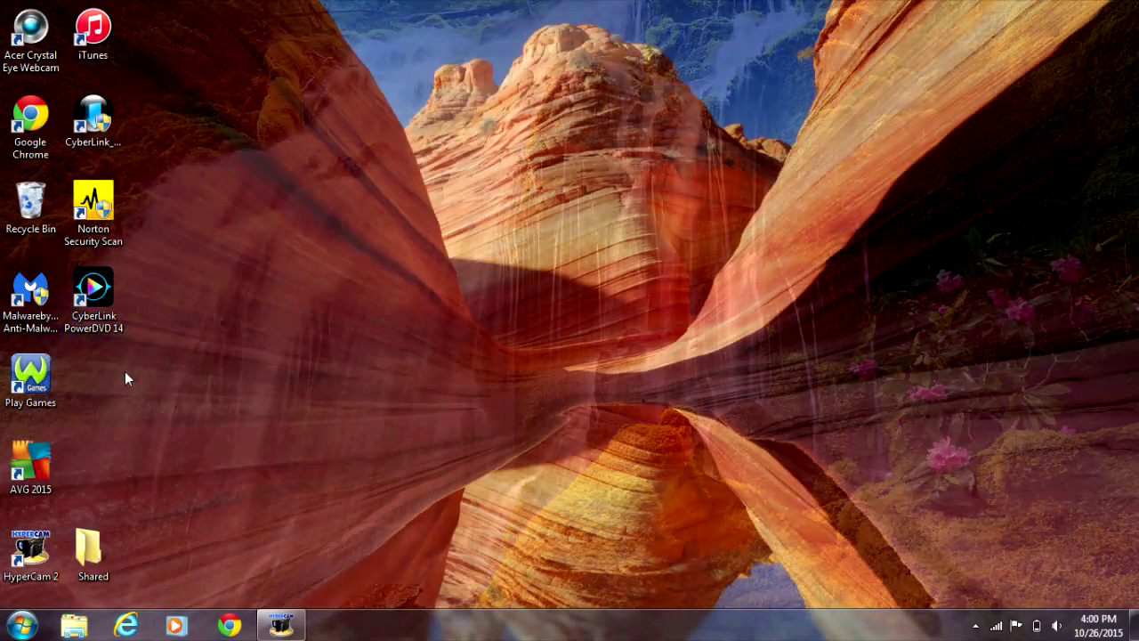
- Permanently delete GWX from the Recycle Bin and close the Recycle Bin
double_click(32, 220)
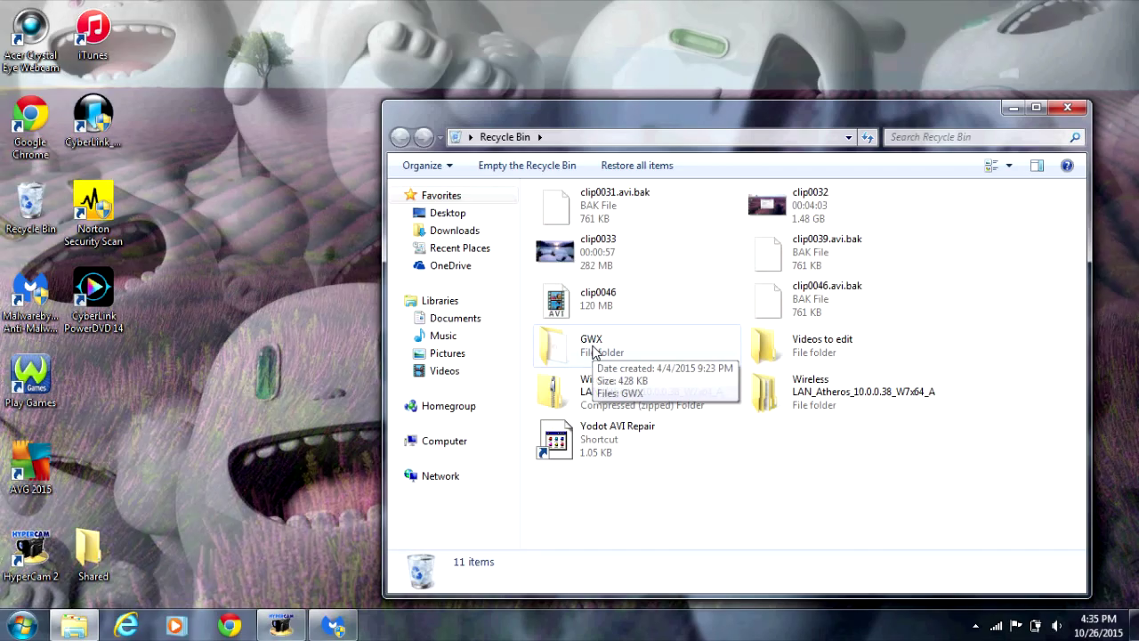
right_click(594, 352)
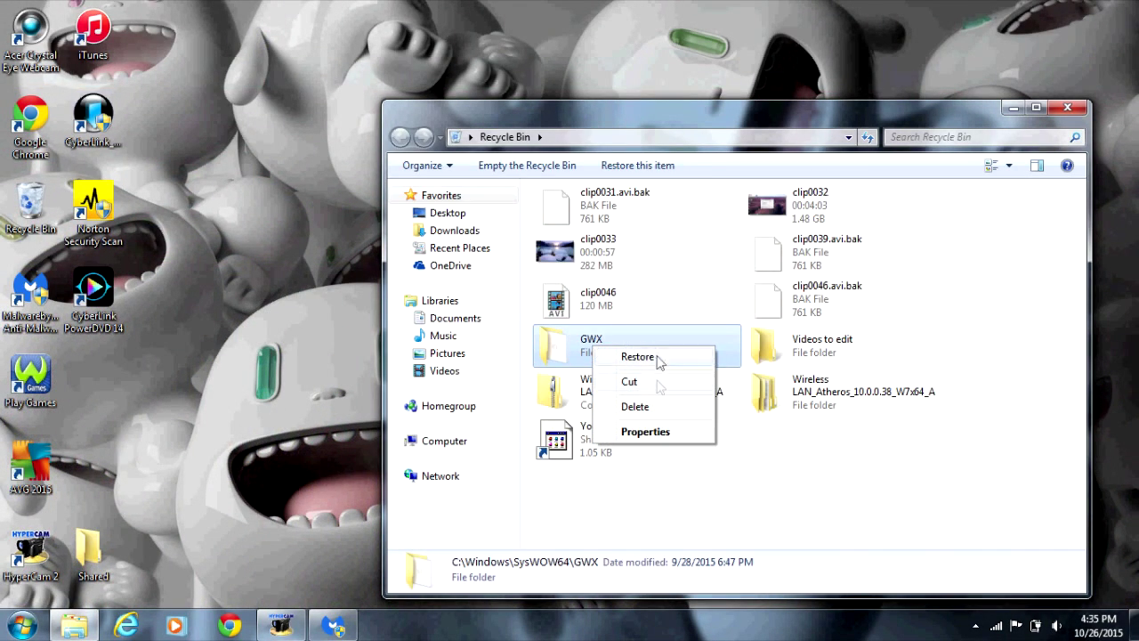
left_click(645, 407)
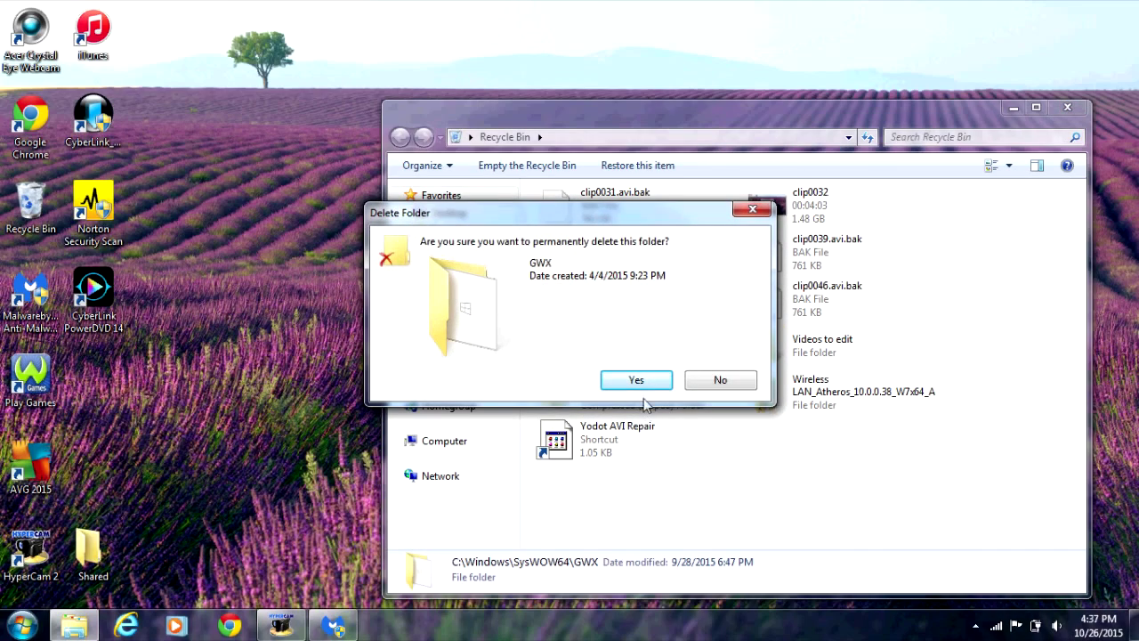
left_click(646, 386)
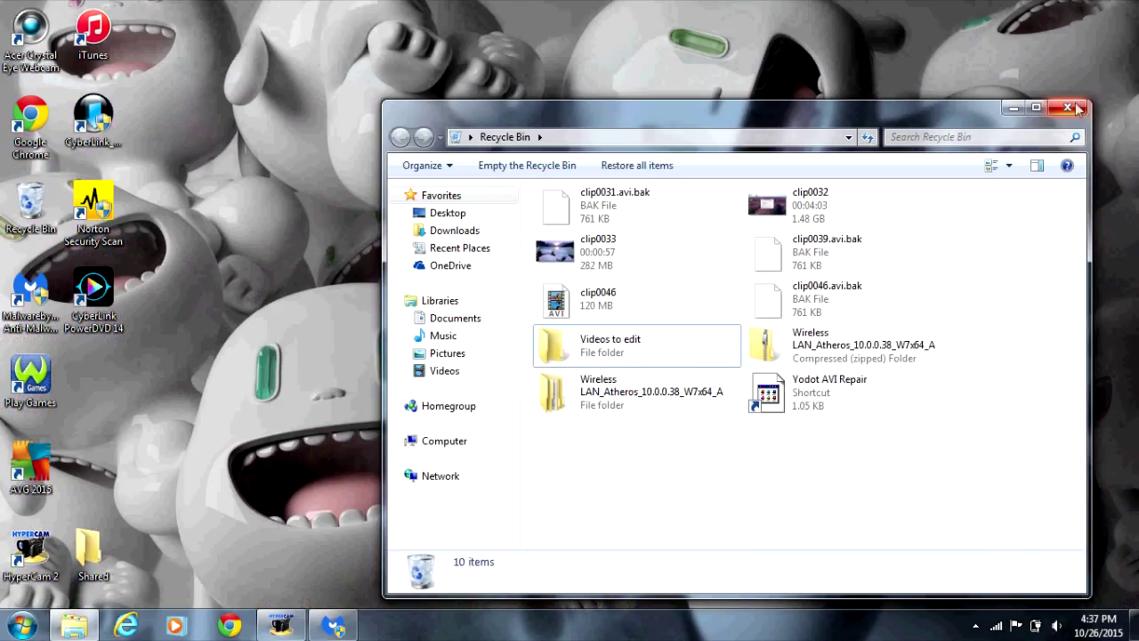
left_click(1069, 108)
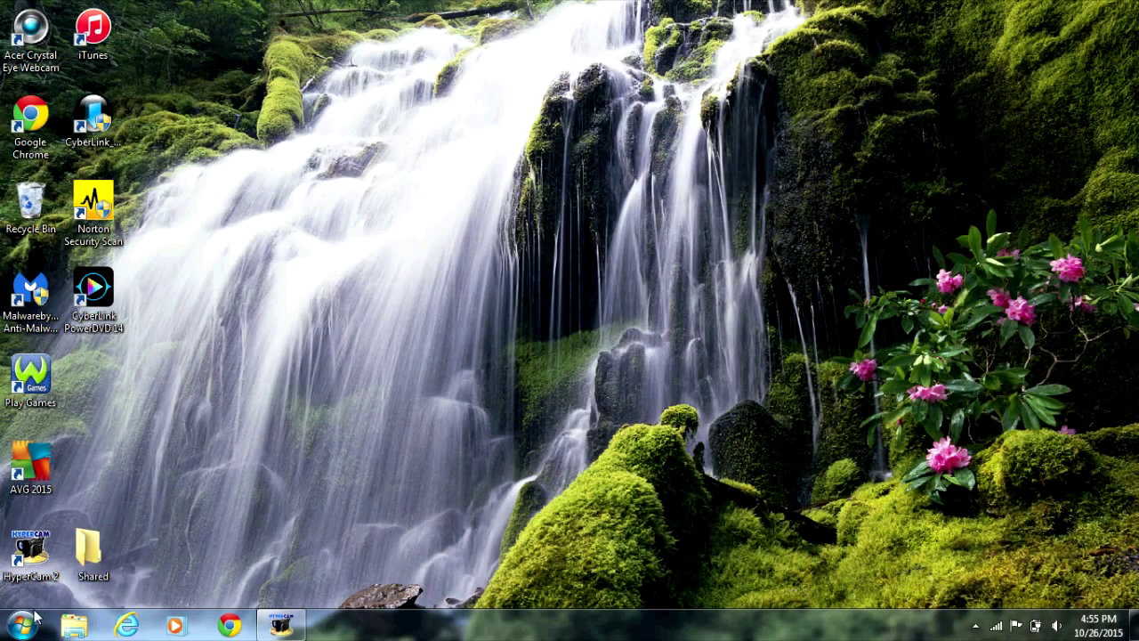
left_click(27, 623)
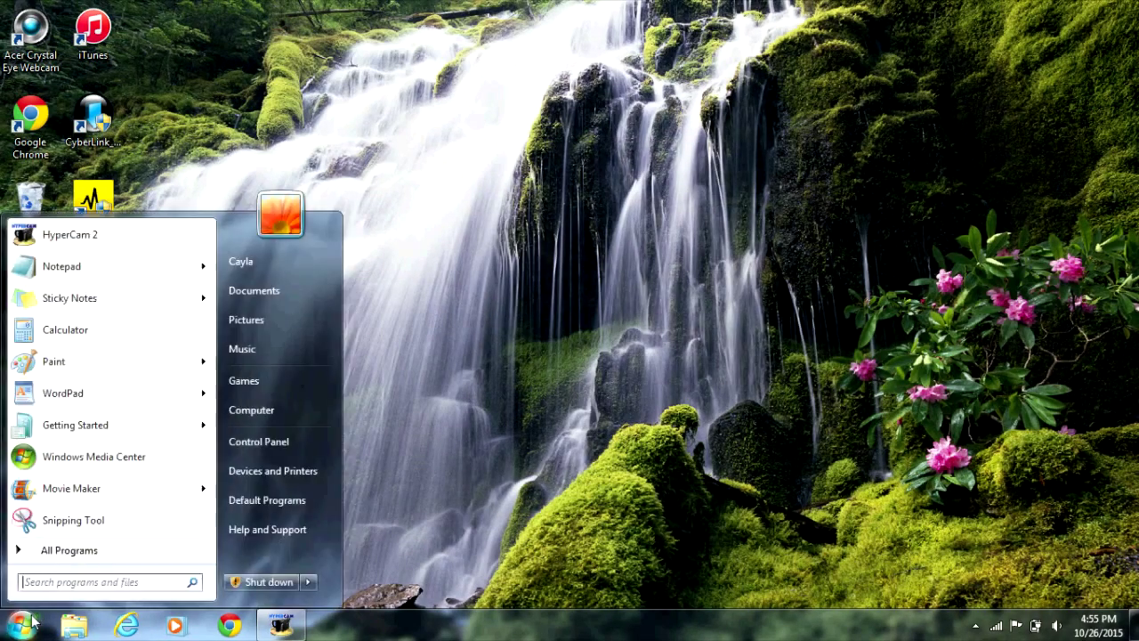
- Go to Control Panel's System and Security > Windows Update and select update KB3035583 in the installed list
left_click(258, 440)
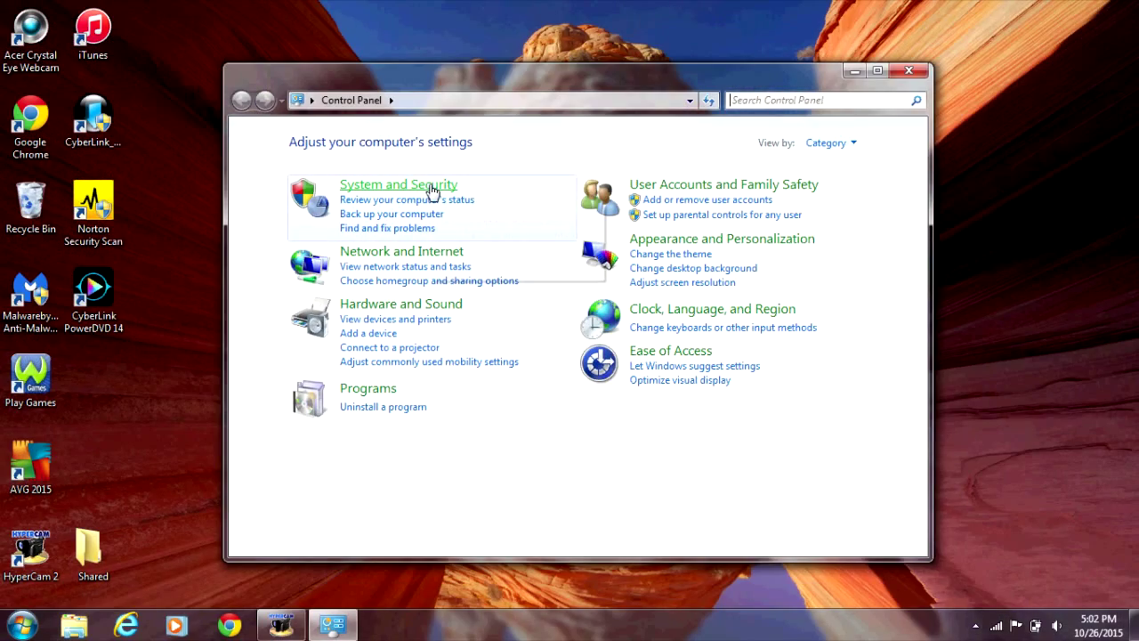
left_click(432, 189)
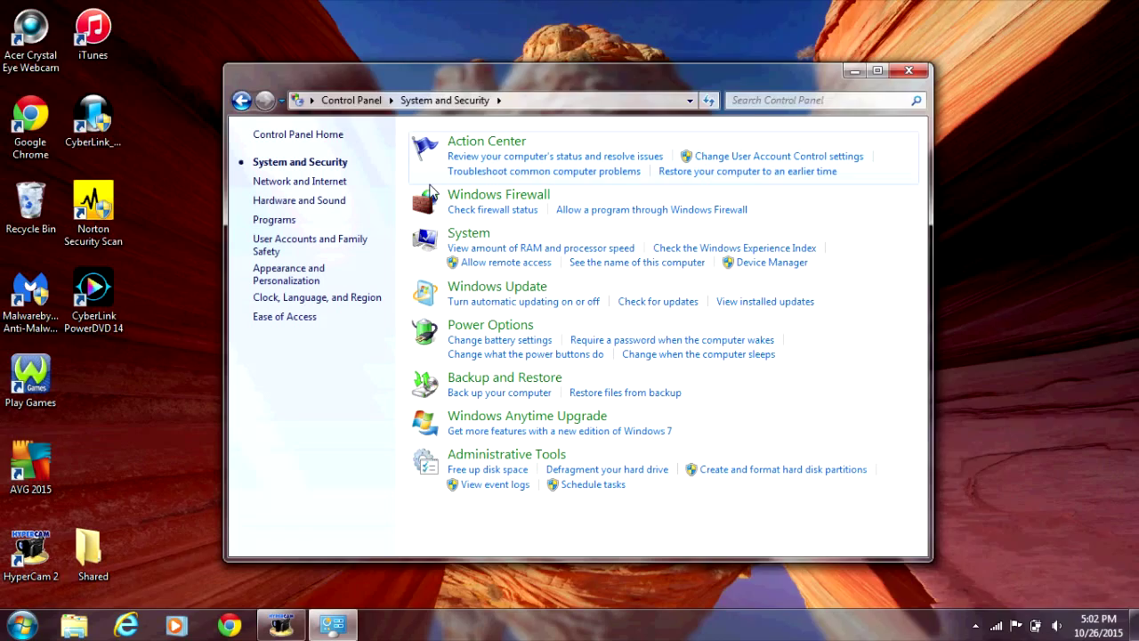
left_click(488, 292)
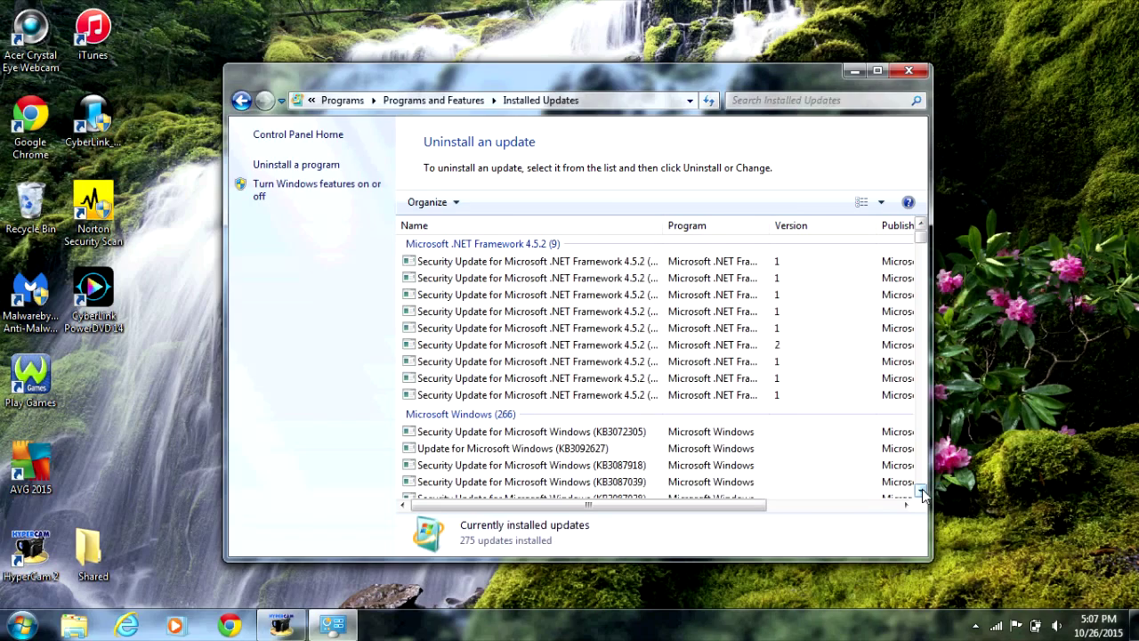
scroll(923, 496, "down", 3)
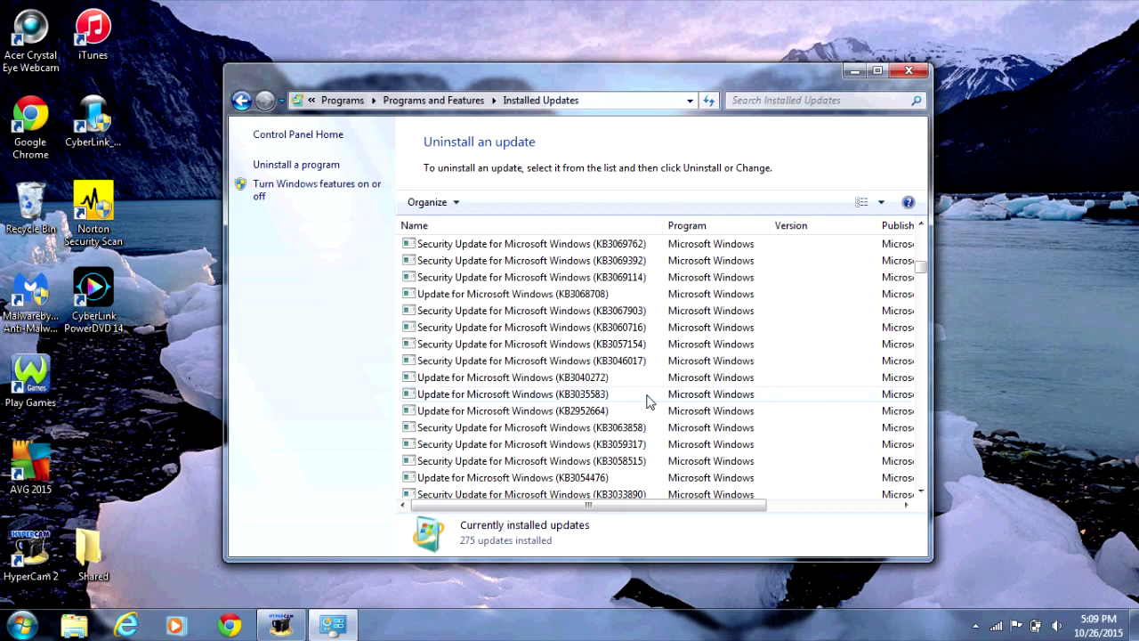
left_click(558, 363)
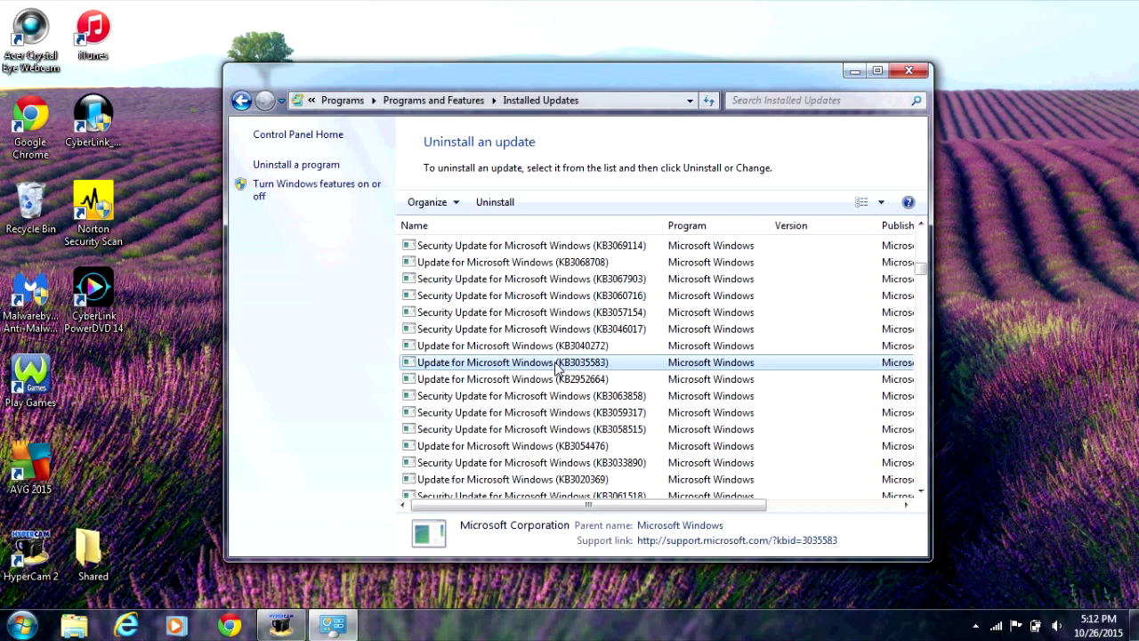
- Uninstall update KB3035583, confirm it, and choose Restart Later
right_click(558, 365)
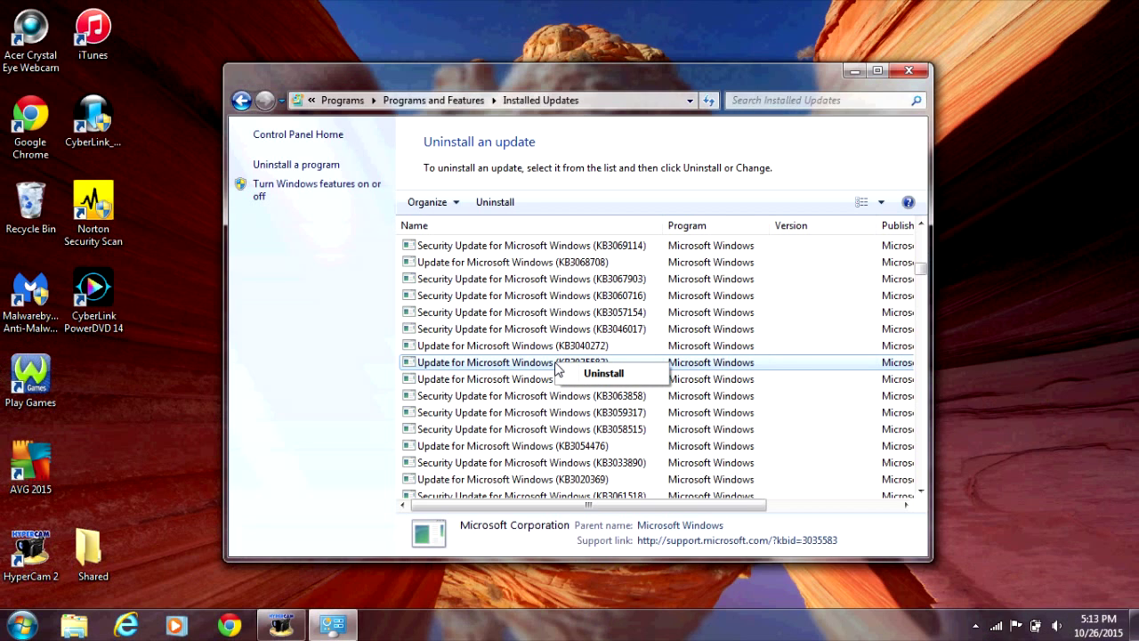
left_click(605, 375)
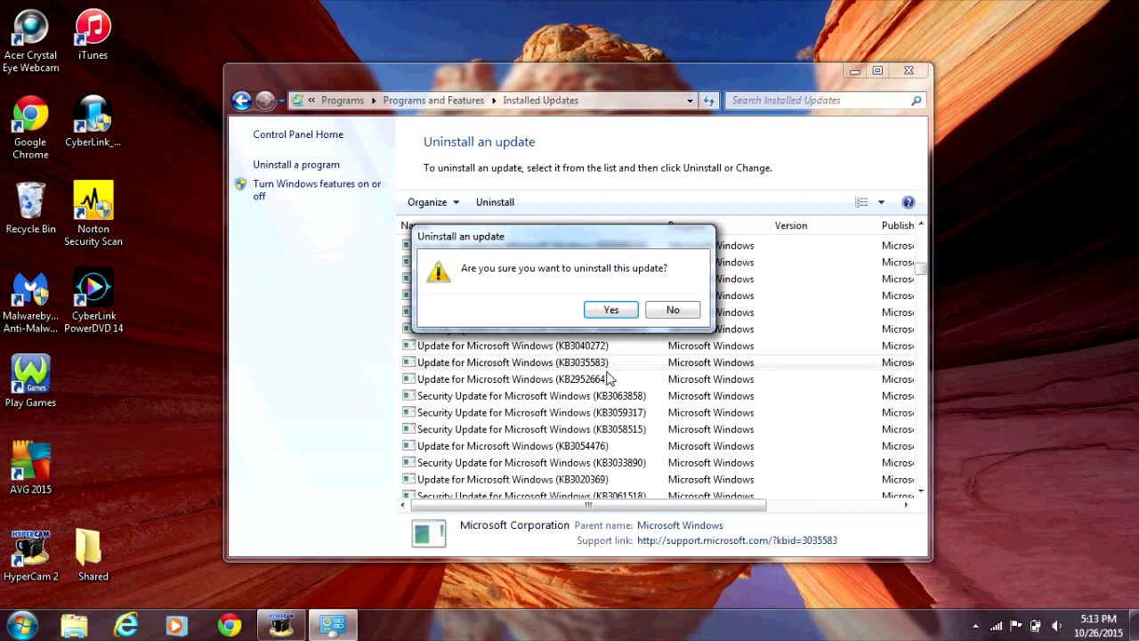
left_click(619, 309)
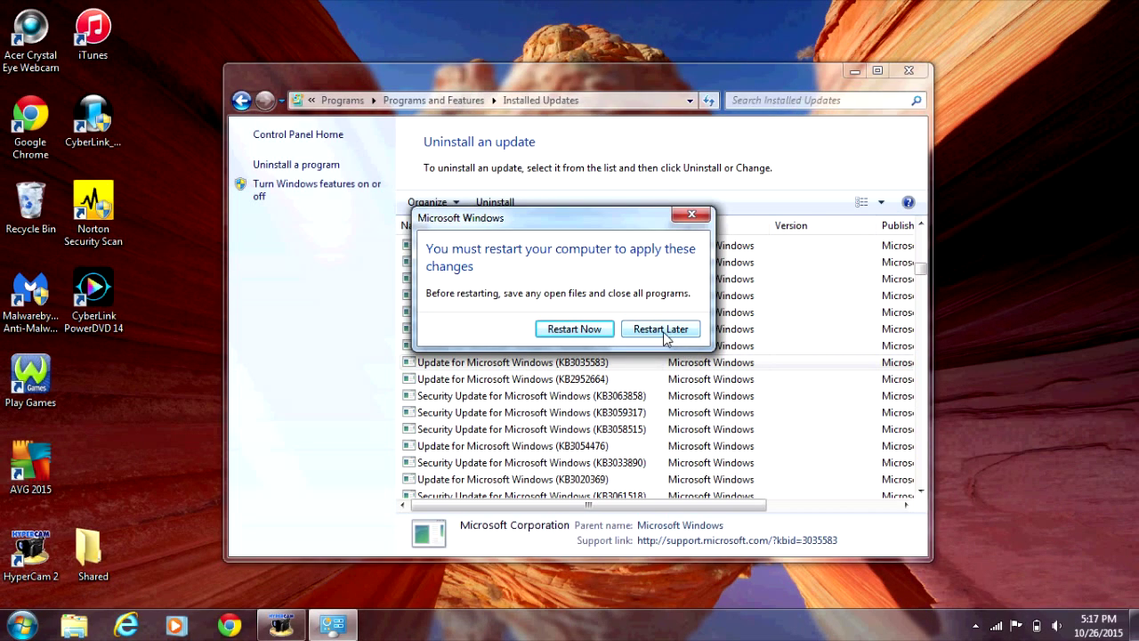
left_click(661, 329)
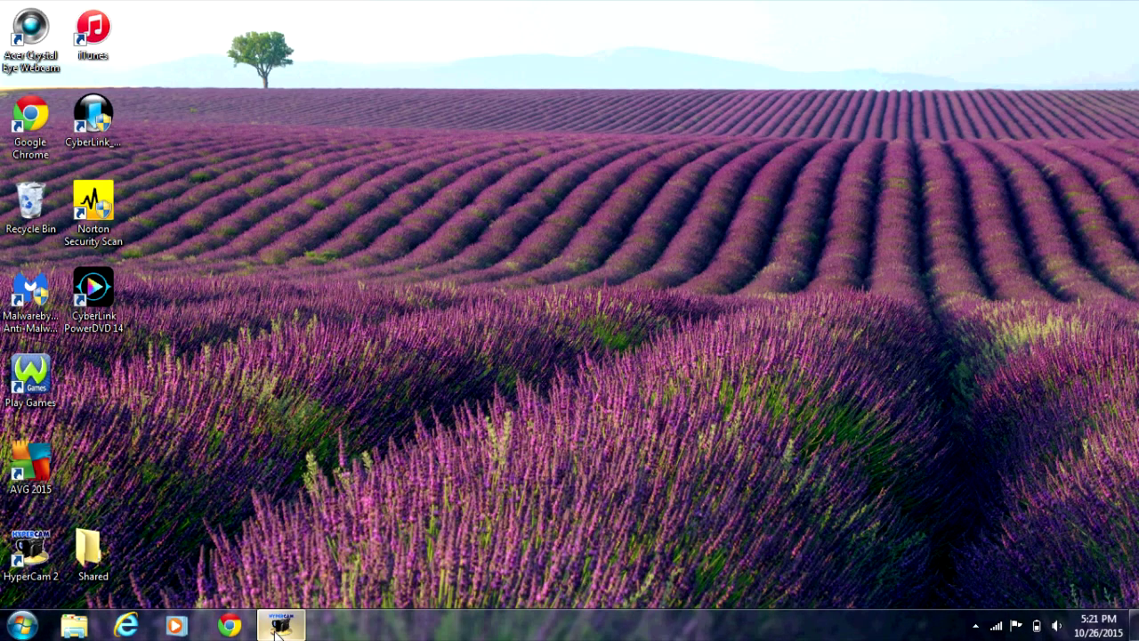
- Open Windows Update through Control Panel's System and Security
left_click(22, 625)
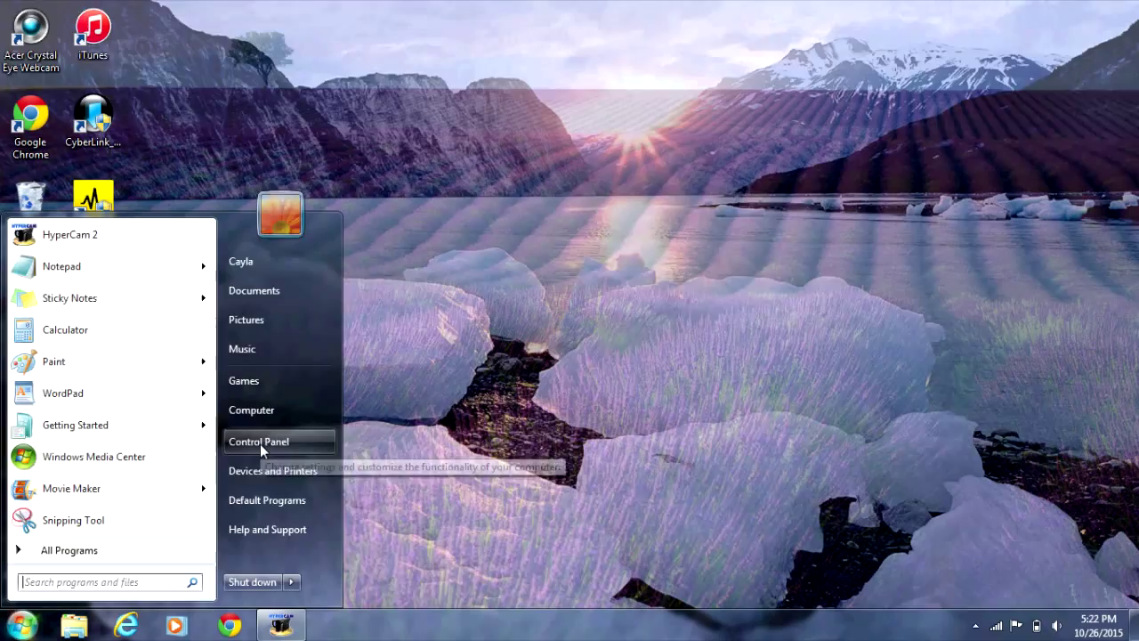
left_click(261, 447)
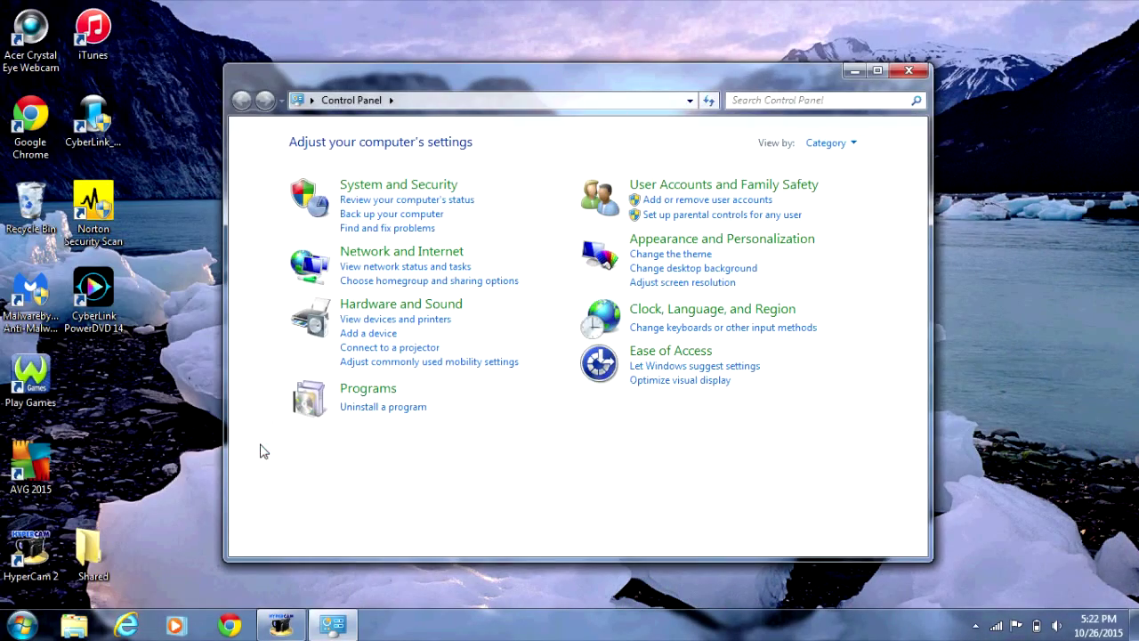
left_click(452, 187)
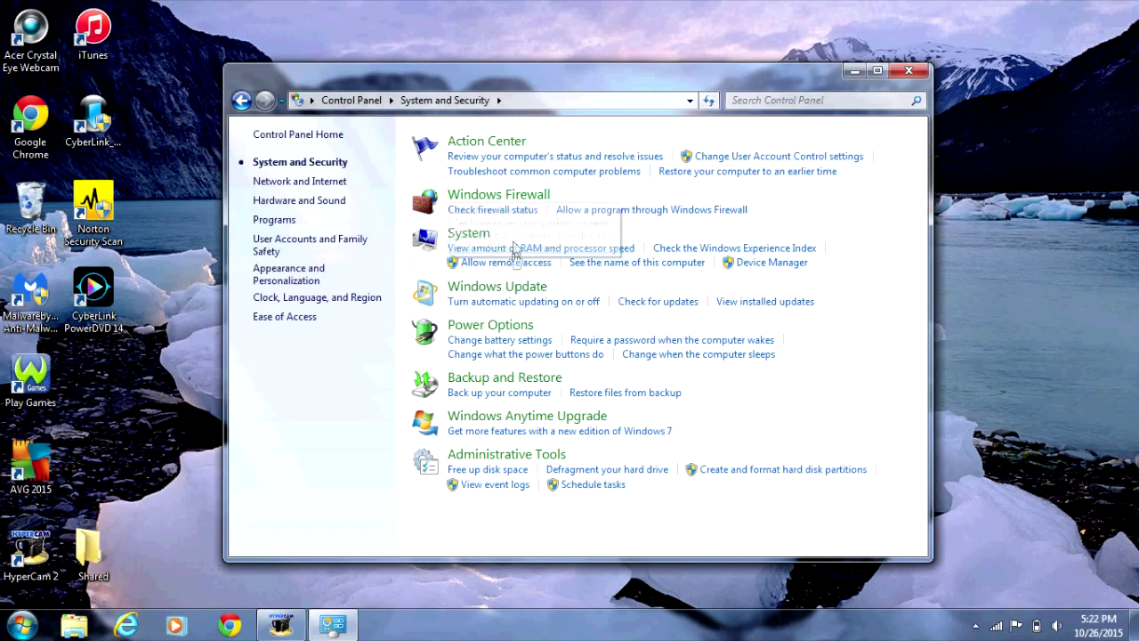
left_click(514, 287)
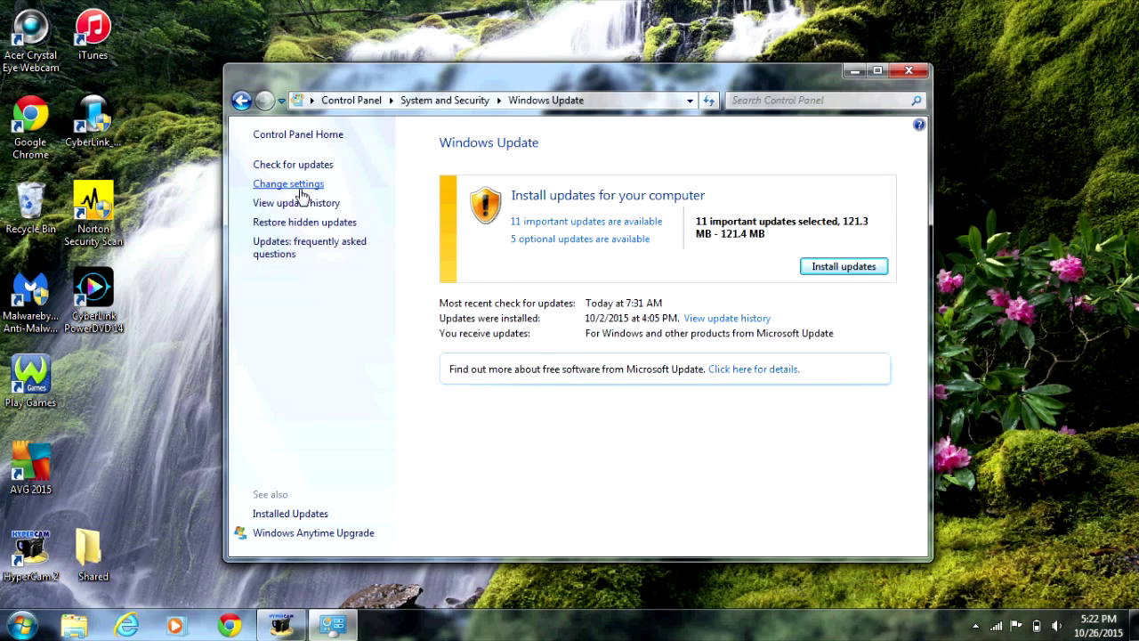
- Set important updates to 'Download updates but let me choose whether to install them', then restart
left_click(300, 187)
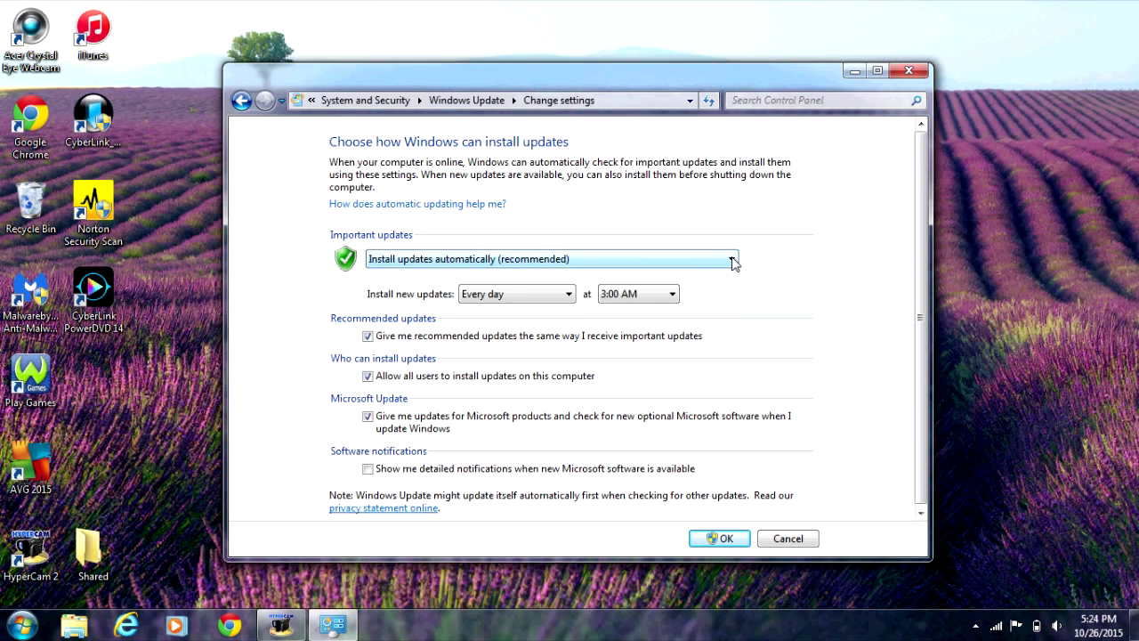
left_click(732, 259)
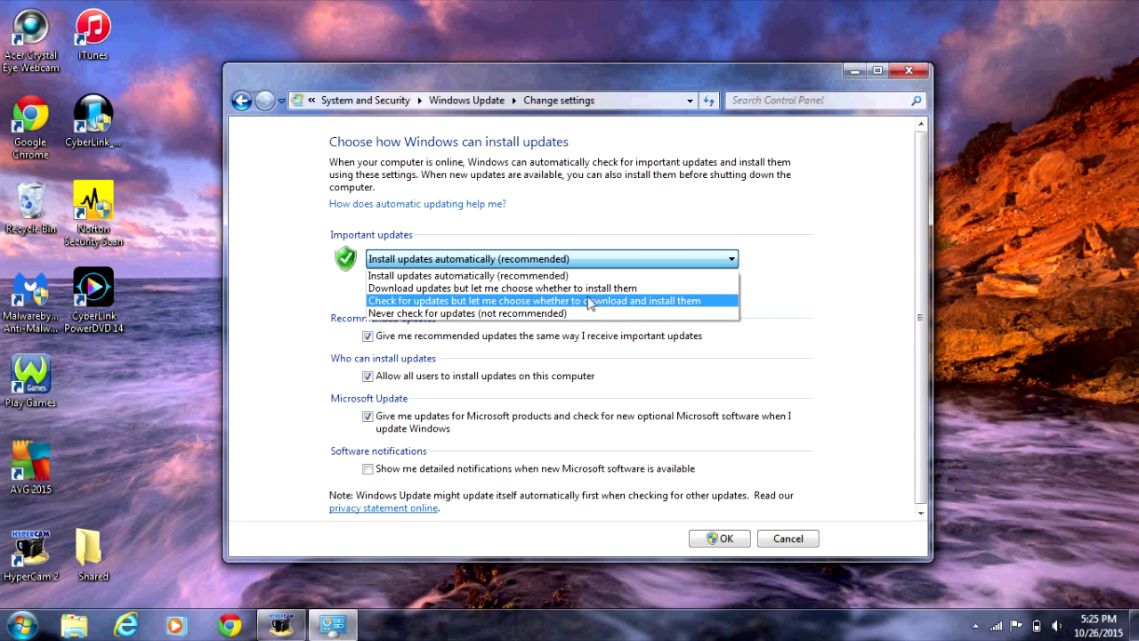
left_click(588, 289)
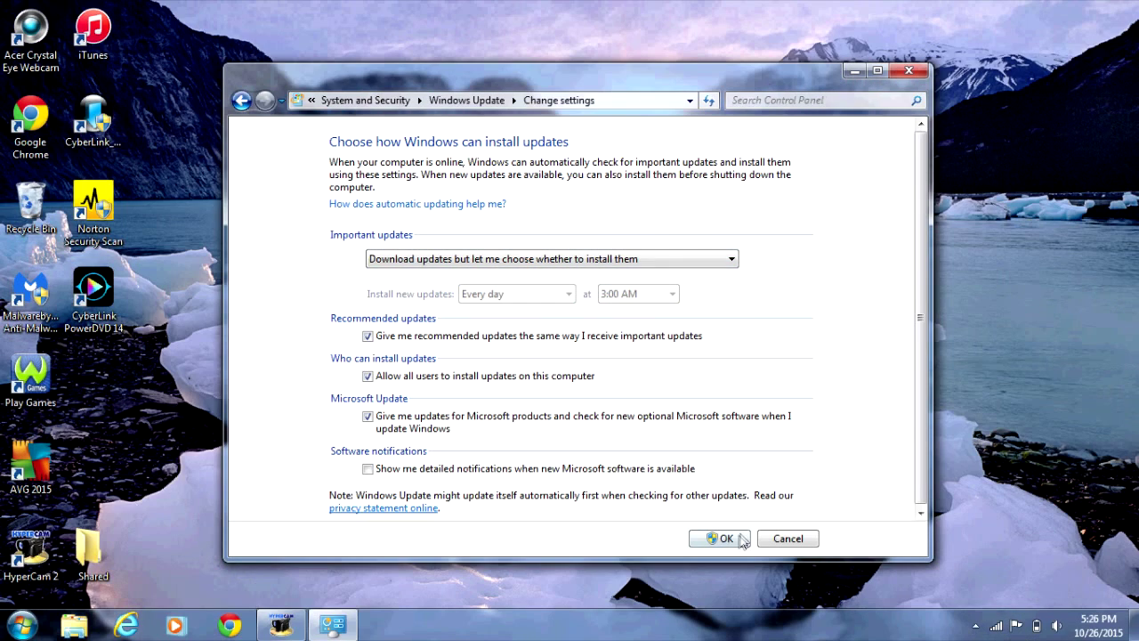
left_click(725, 539)
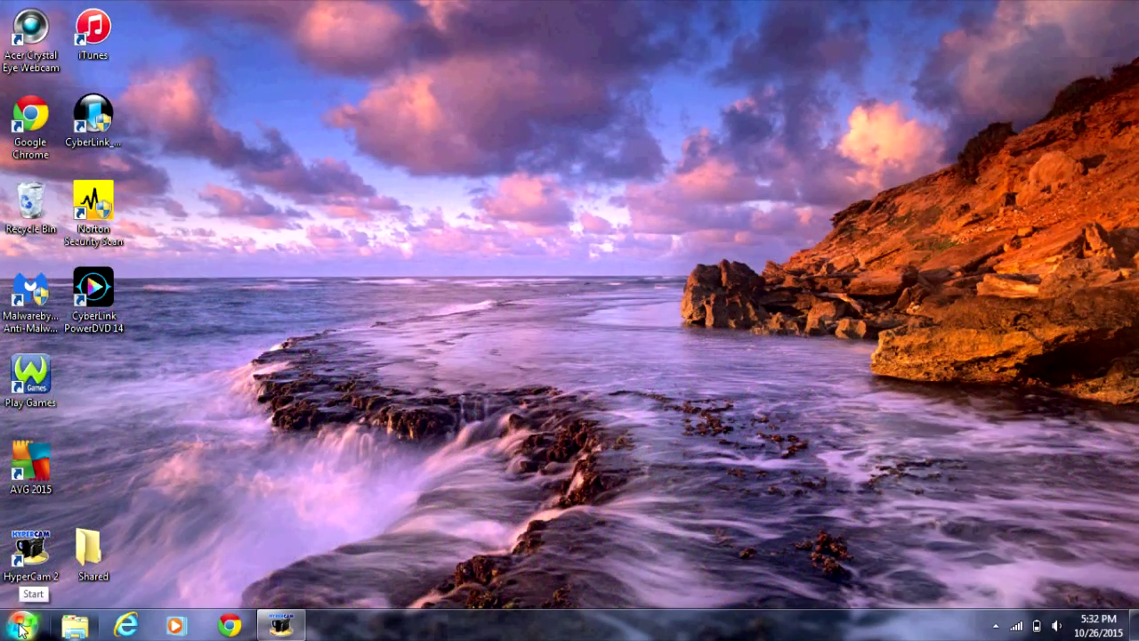
left_click(19, 629)
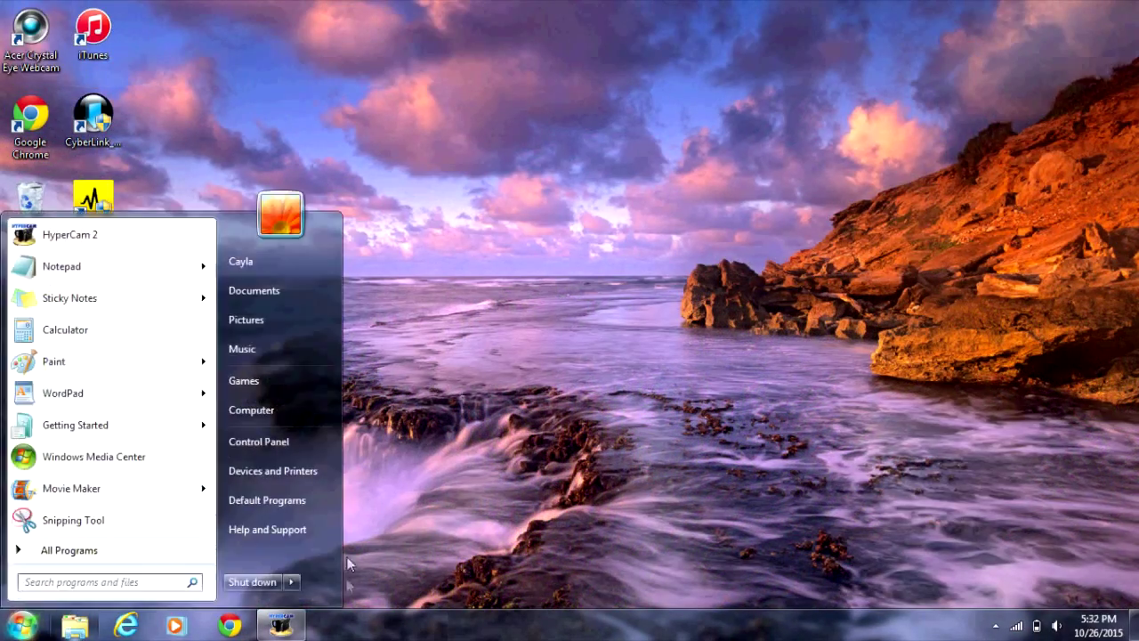
mouse_move(289, 585)
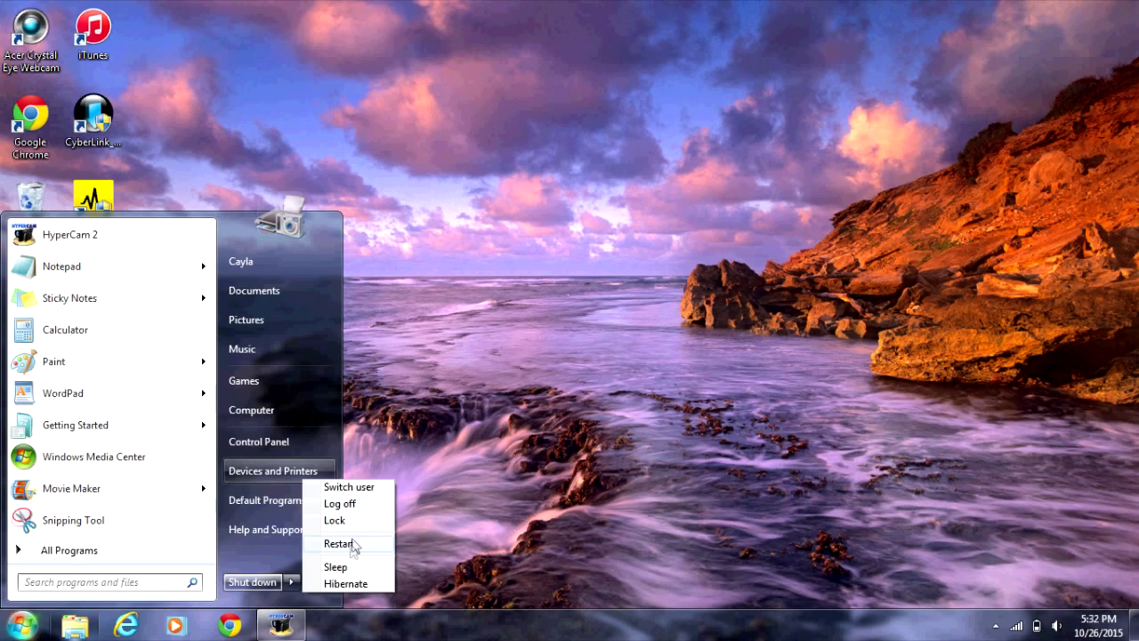